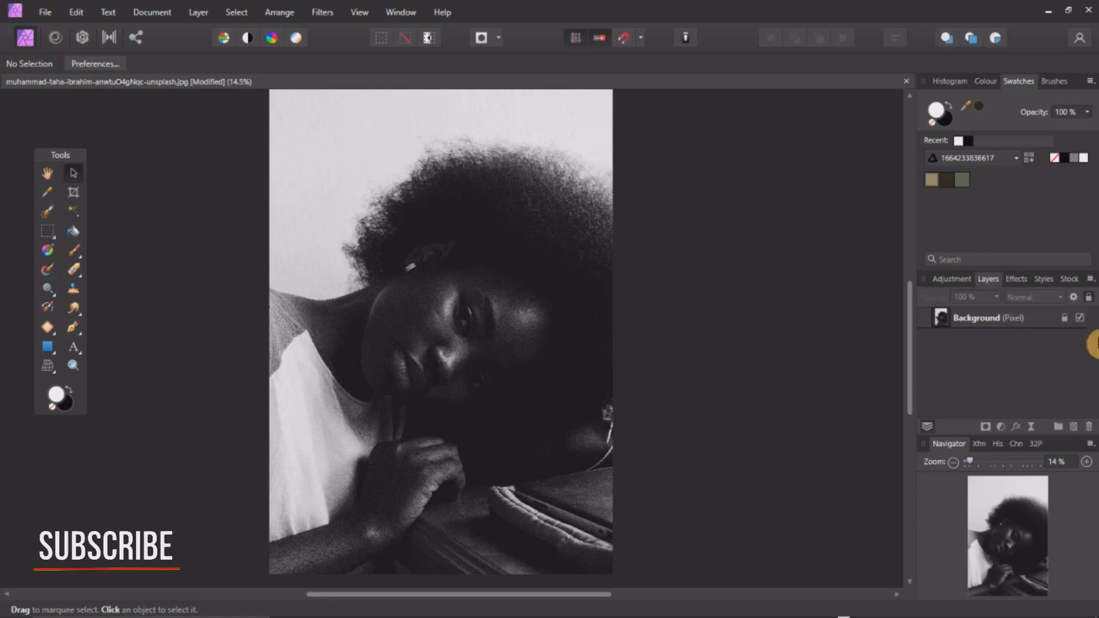
Add a Recolour adjustment over the photo with a hue of 24.1° and a saturation of 53%
{"action": "left_click", "coordinate": [1000, 428]}
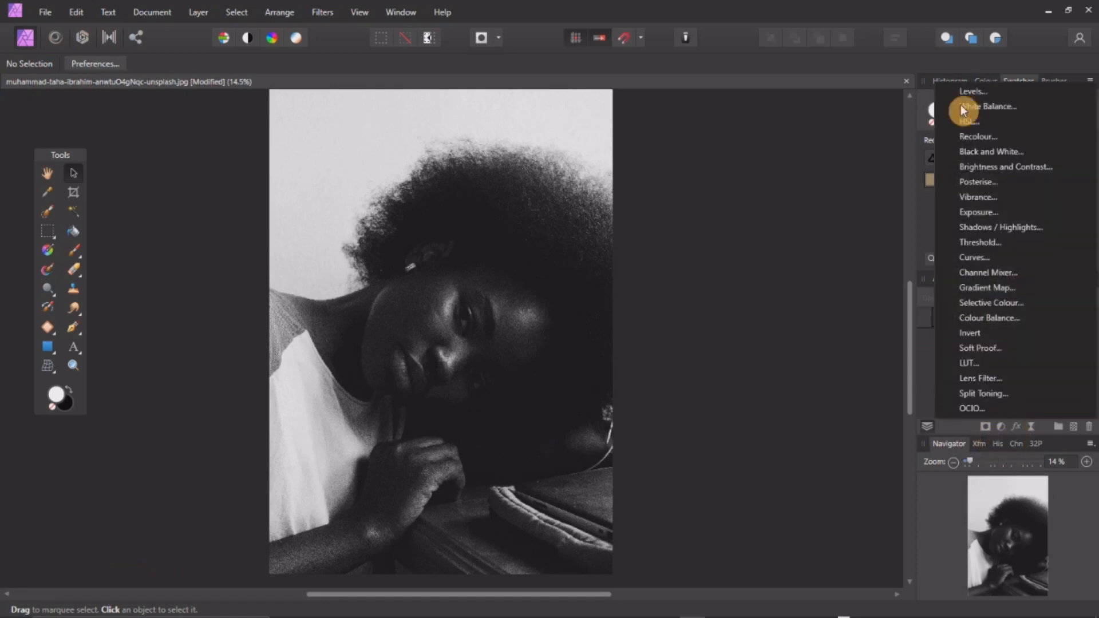
{"action": "left_click", "coordinate": [987, 136]}
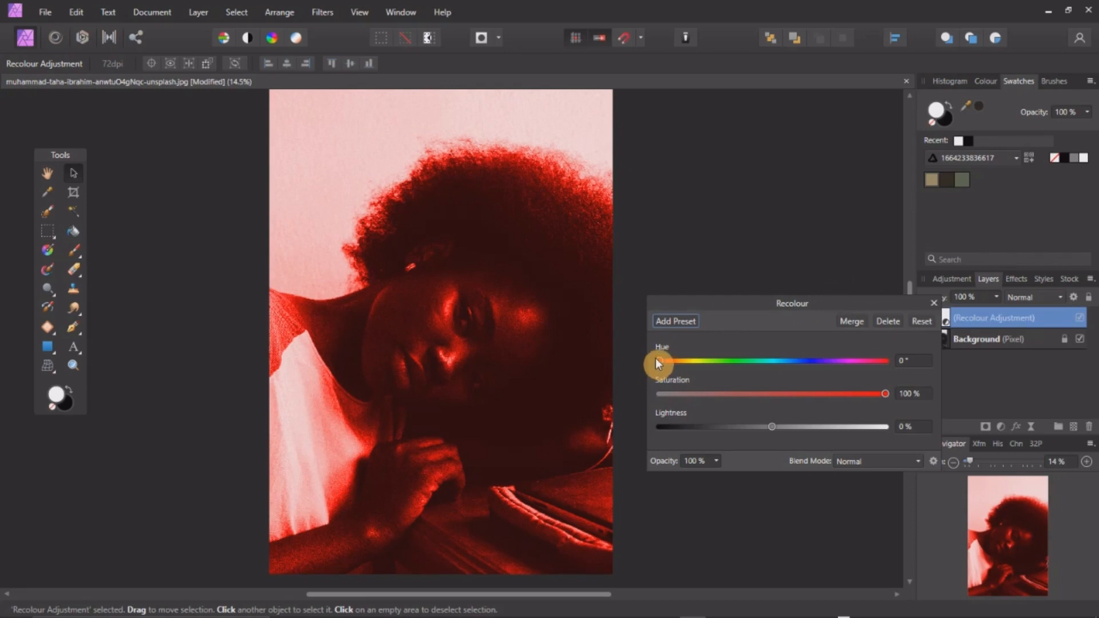
{"action": "mouse_move", "coordinate": [658, 360]}
{"action": "left_mouse_down"}
{"action": "mouse_move", "coordinate": [686, 362]}
{"action": "mouse_move", "coordinate": [675, 362]}
{"action": "left_mouse_up"}
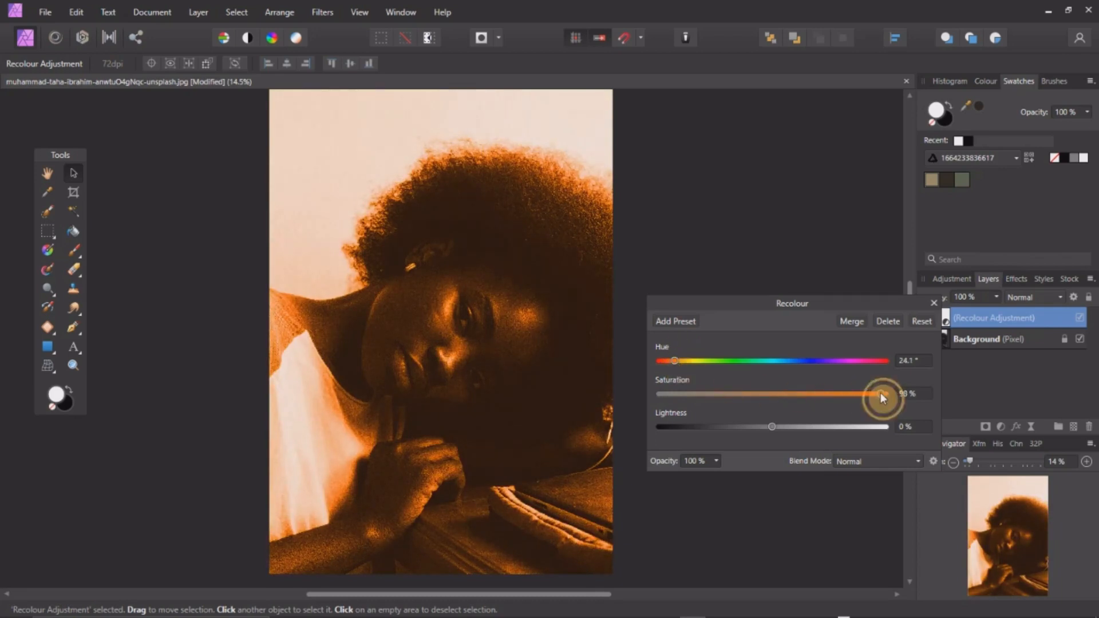
{"action": "left_click_drag", "start_coordinate": [840, 398], "coordinate": [773, 394]}
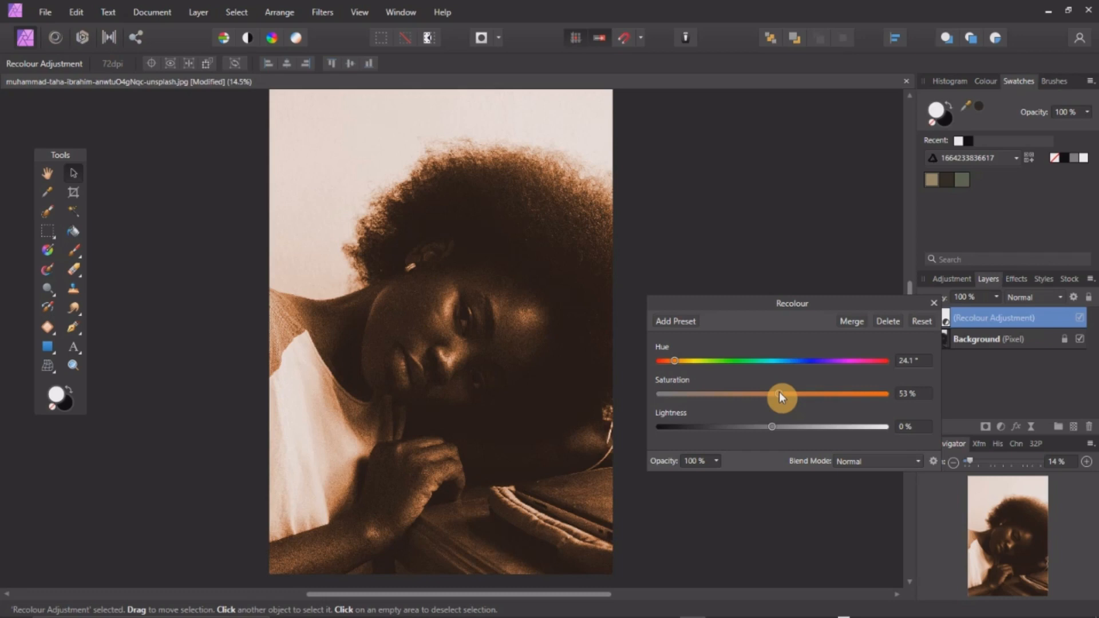
{"action": "left_click", "coordinate": [932, 306]}
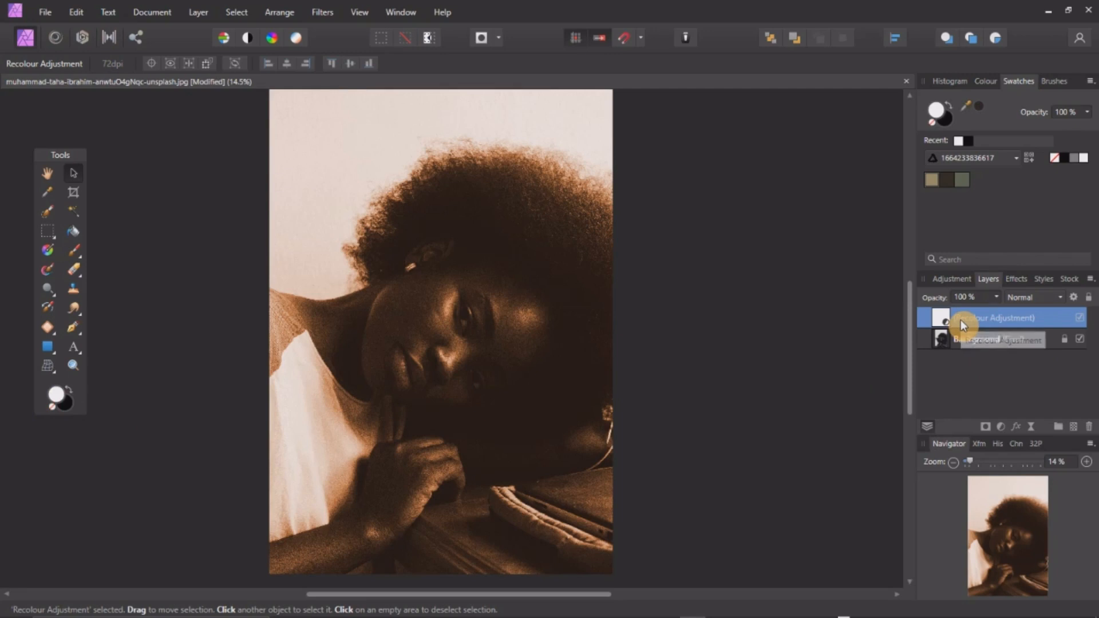
Invert the Recolour adjustment's mask to hide its effect and ready the Paint Brush with white as the colour
{"action": "key", "text": "ctrl+i"}
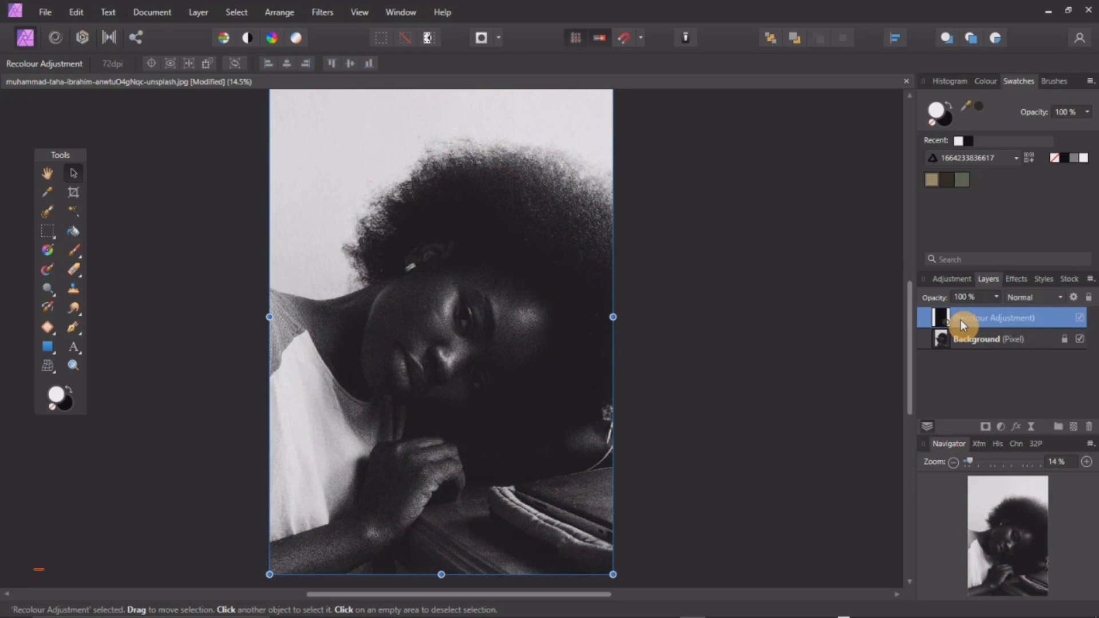
{"action": "left_click", "coordinate": [67, 404]}
{"action": "left_click", "coordinate": [60, 393]}
{"action": "left_click", "coordinate": [74, 249]}
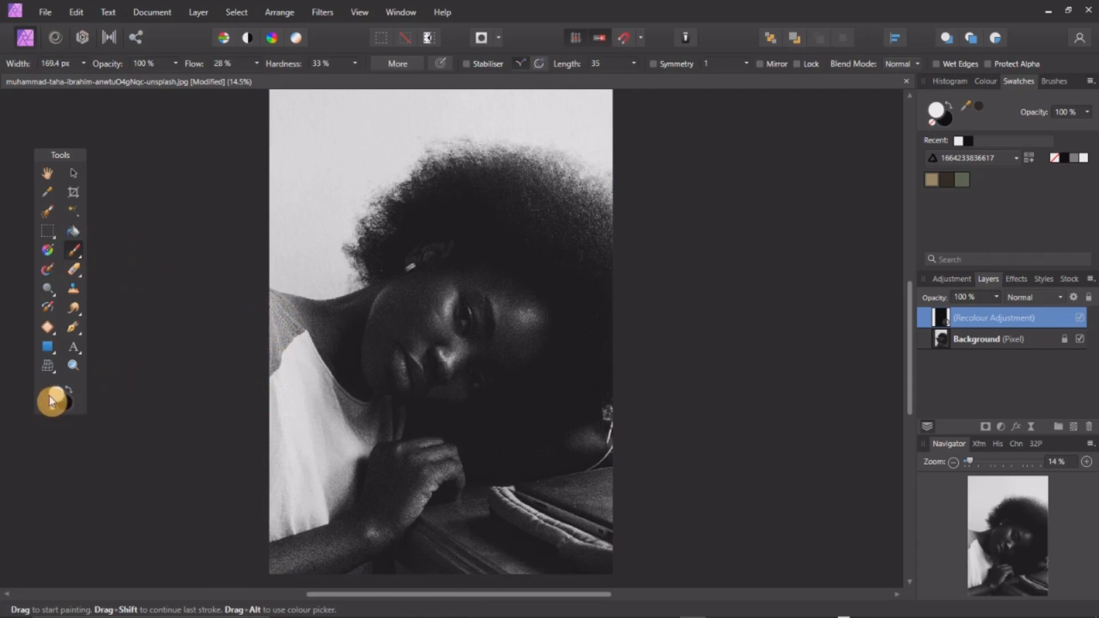
Enlarge the paint brush to a width of 736.3 px for painting on the face
{"action": "left_click", "coordinate": [480, 308]}
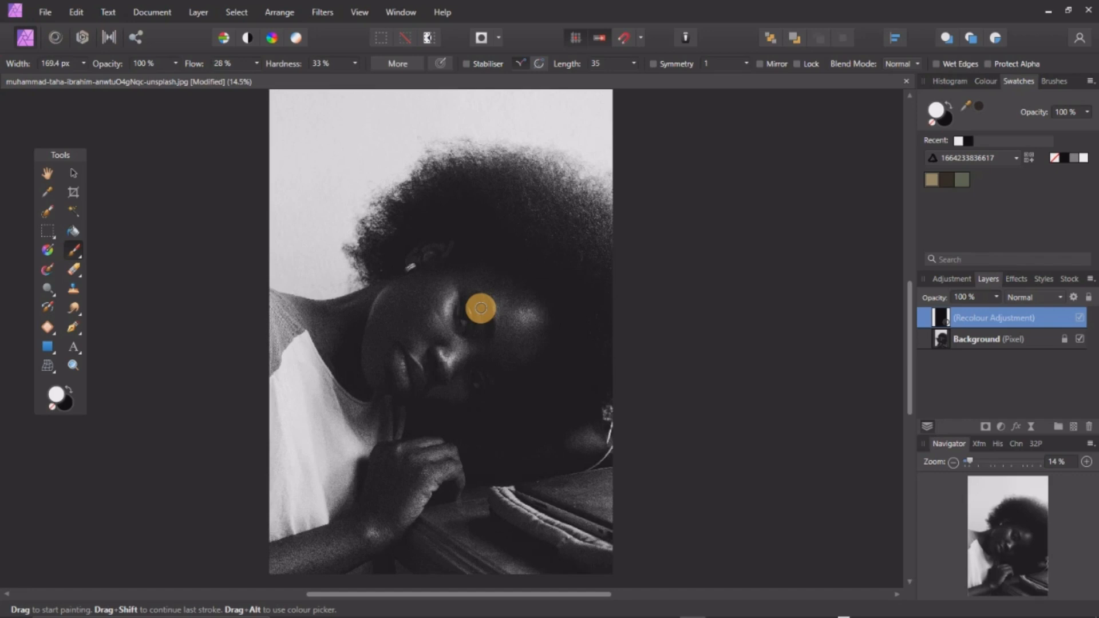
{"action": "key", "text": "bracketright"}
{"action": "key", "text": "bracketright"}
{"action": "key", "text": "bracketright"}
{"action": "key", "text": "bracketright"}
{"action": "key", "text": "bracketright"}
{"action": "key", "text": "bracketright"}
{"action": "key", "text": "bracketright"}
{"action": "key", "text": "bracketright"}
{"action": "key", "text": "z"}
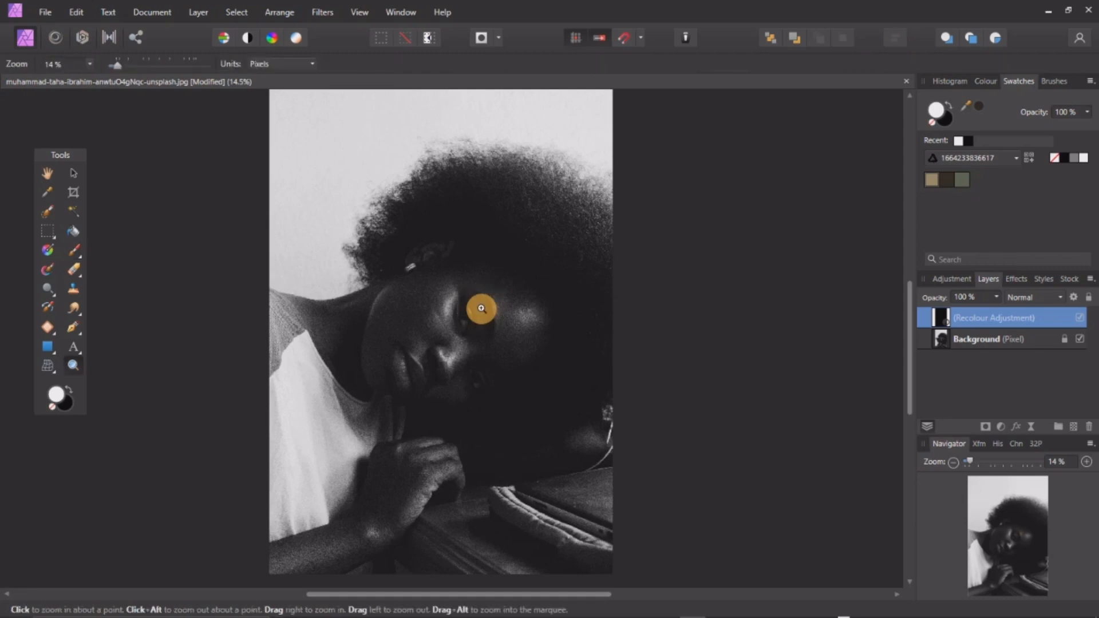
{"action": "left_click_drag", "start_coordinate": [480, 309], "coordinate": [573, 414]}
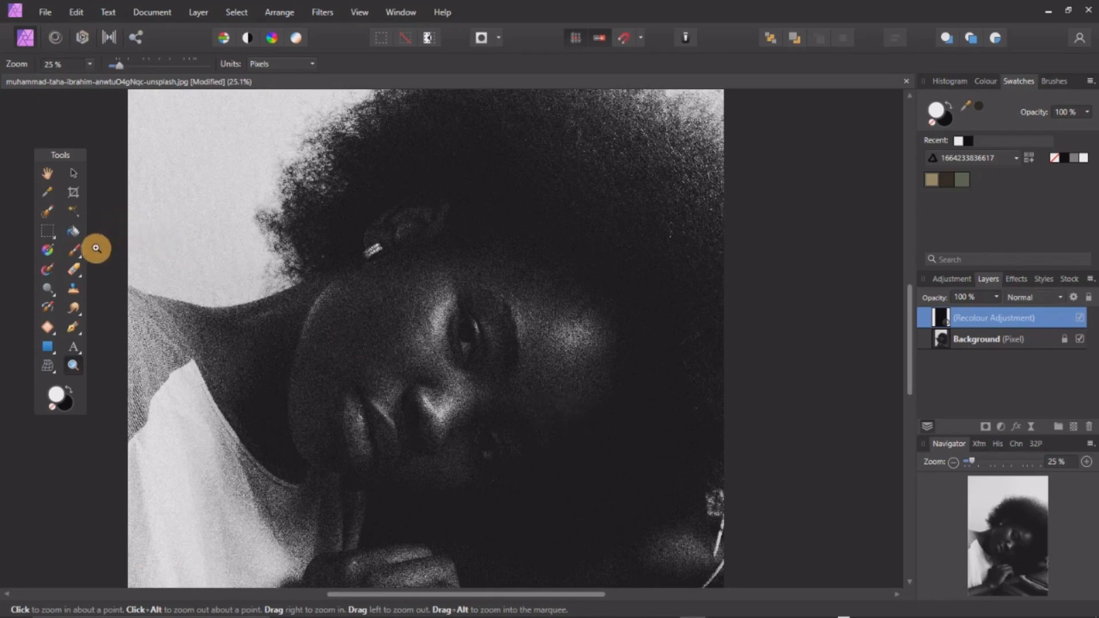
{"action": "left_click", "coordinate": [73, 251]}
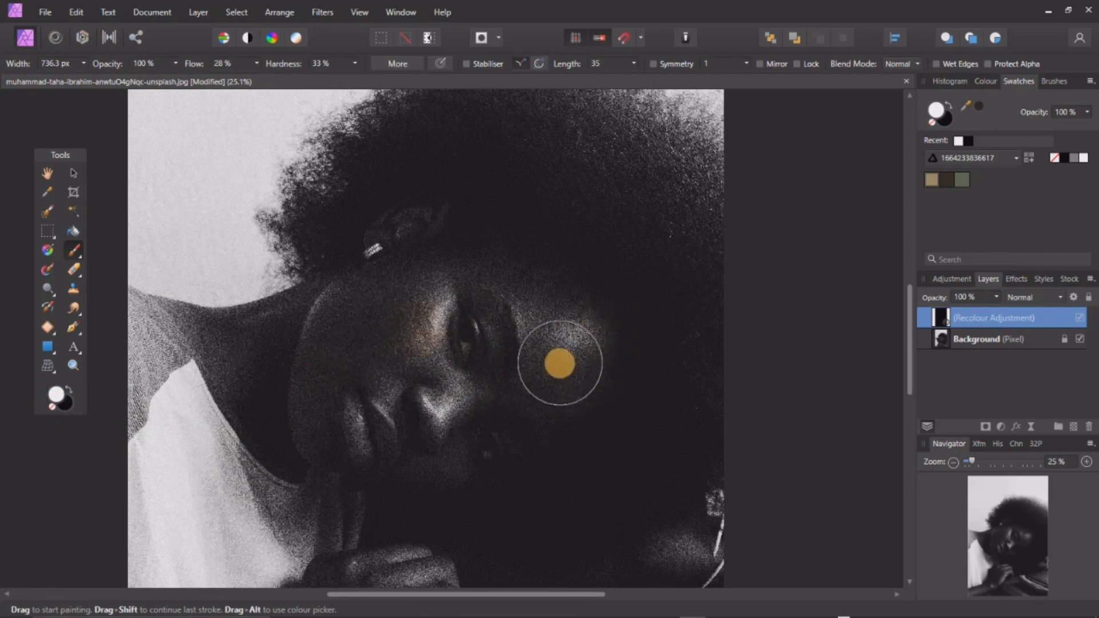
{"action": "left_click_drag", "start_coordinate": [560, 364], "coordinate": [453, 366]}
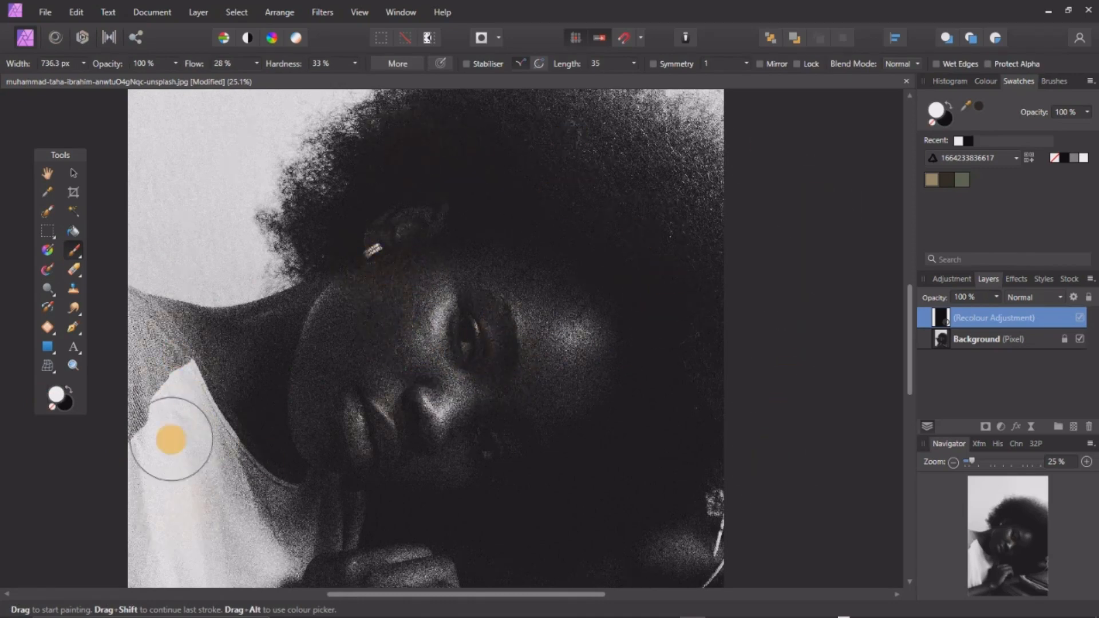
{"action": "left_click_drag", "start_coordinate": [519, 392], "coordinate": [498, 204]}
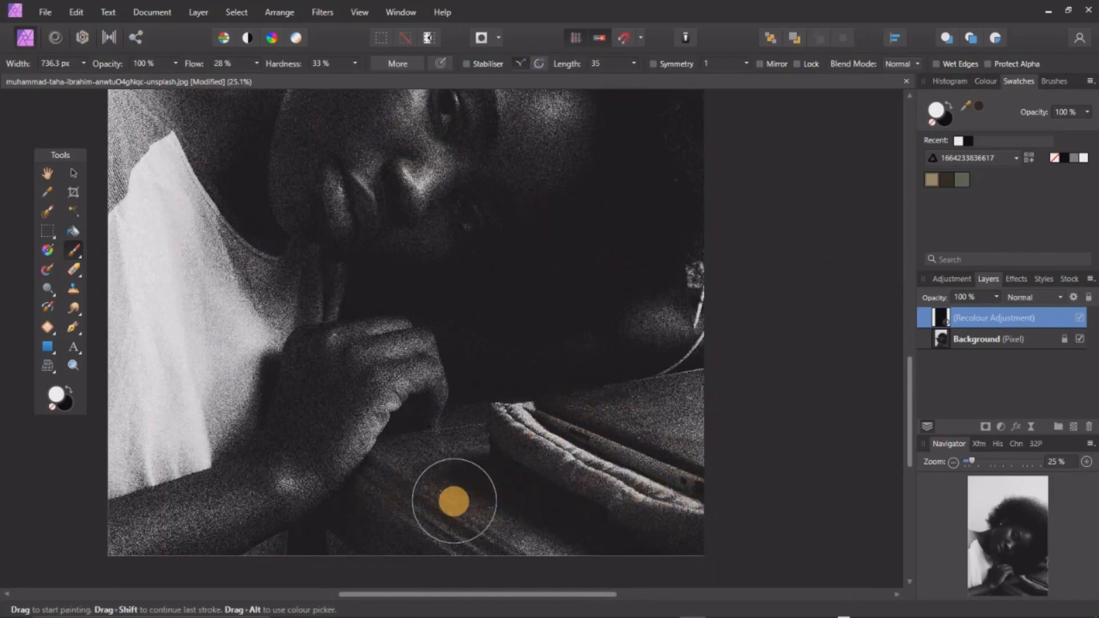
{"action": "left_click_drag", "start_coordinate": [540, 218], "coordinate": [550, 347]}
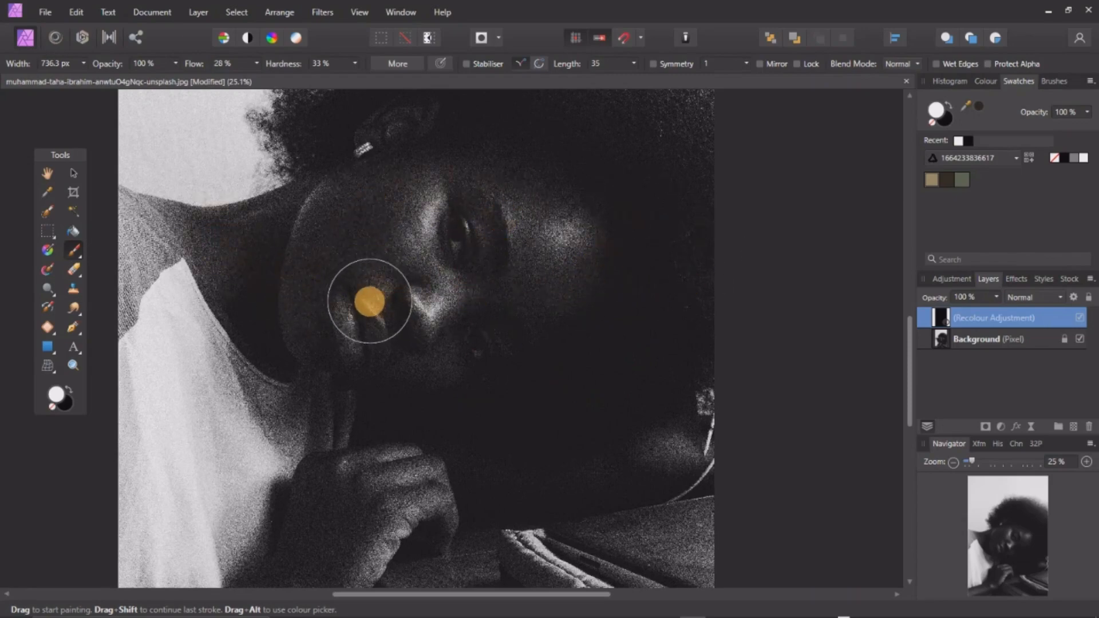
{"action": "left_click_drag", "start_coordinate": [412, 238], "coordinate": [405, 355]}
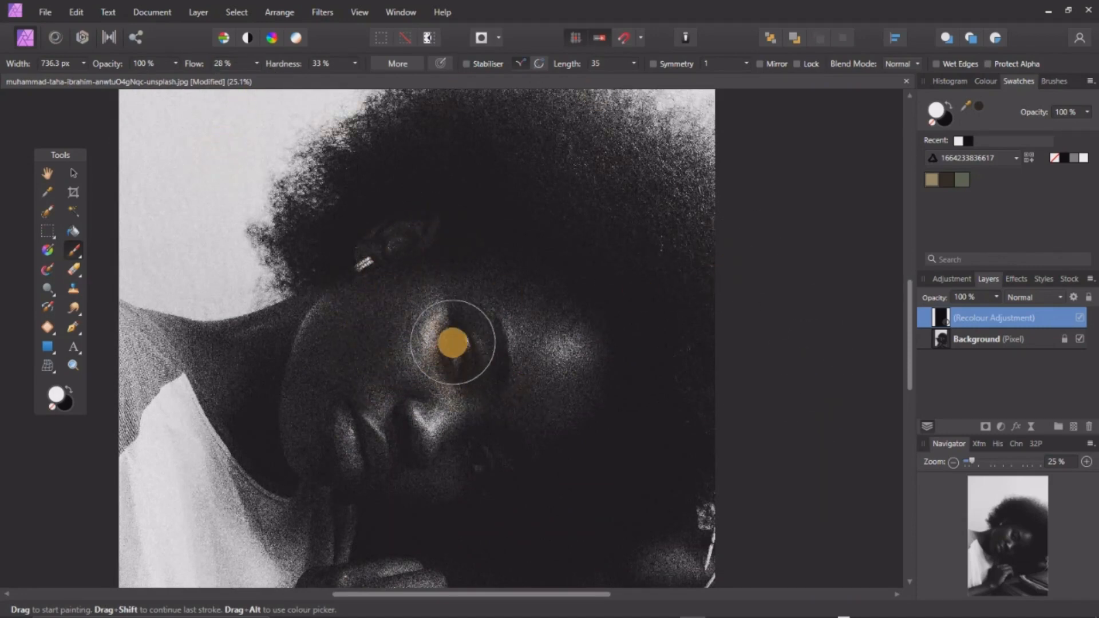
{"action": "scroll", "coordinate": [331, 410], "scroll_direction": "down", "scroll_amount": 5}
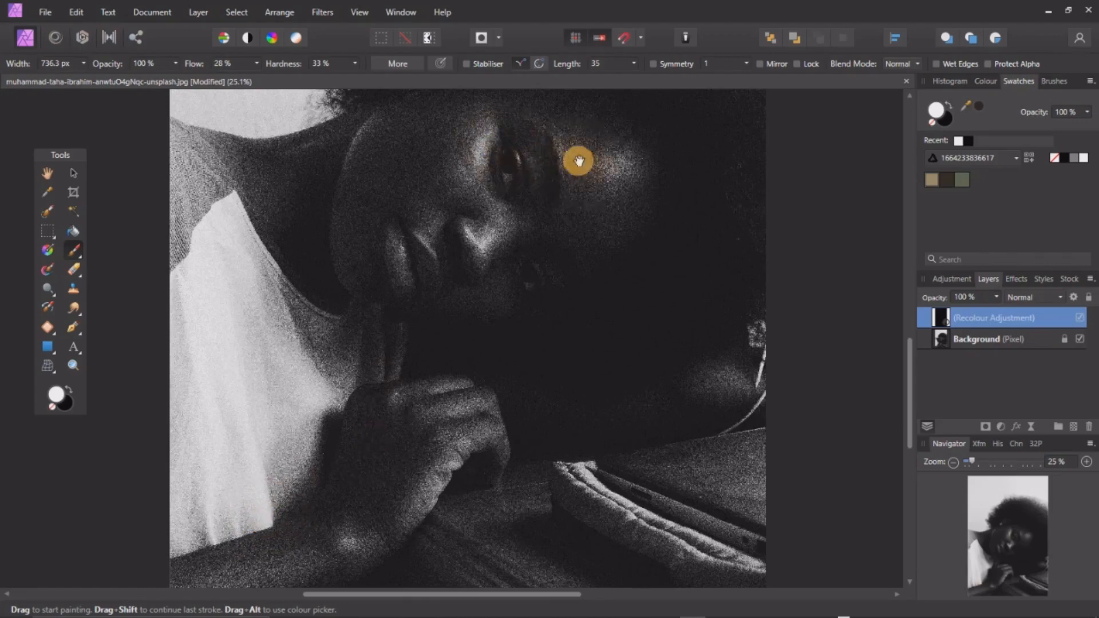
Reduce the brush width to 170.5 px and paint the brown recolour onto the cheek, jaw and upper neck
{"action": "scroll", "coordinate": [574, 160], "scroll_direction": "up", "scroll_amount": 2}
{"action": "mouse_move", "coordinate": [627, 262]}
{"action": "left_mouse_down"}
{"action": "mouse_move", "coordinate": [606, 265]}
{"action": "mouse_move", "coordinate": [370, 161]}
{"action": "mouse_move", "coordinate": [140, 293]}
{"action": "mouse_move", "coordinate": [399, 284]}
{"action": "mouse_move", "coordinate": [248, 236]}
{"action": "mouse_move", "coordinate": [514, 251]}
{"action": "left_mouse_up"}
{"action": "mouse_move", "coordinate": [500, 223]}
{"action": "left_mouse_down"}
{"action": "mouse_move", "coordinate": [372, 262]}
{"action": "mouse_move", "coordinate": [659, 213]}
{"action": "mouse_move", "coordinate": [673, 195]}
{"action": "mouse_move", "coordinate": [380, 269]}
{"action": "left_mouse_up"}
{"action": "scroll", "coordinate": [354, 256], "scroll_direction": "up", "scroll_amount": 2}
{"action": "key", "text": "bracketleft"}
{"action": "key", "text": "bracketleft"}
{"action": "key", "text": "bracketleft"}
{"action": "key", "text": "bracketleft"}
{"action": "key", "text": "bracketleft"}
{"action": "key", "text": "bracketleft"}
{"action": "mouse_move", "coordinate": [592, 162]}
{"action": "left_mouse_down"}
{"action": "mouse_move", "coordinate": [300, 250]}
{"action": "mouse_move", "coordinate": [381, 358]}
{"action": "mouse_move", "coordinate": [515, 365]}
{"action": "mouse_move", "coordinate": [404, 348]}
{"action": "mouse_move", "coordinate": [768, 368]}
{"action": "left_mouse_up"}
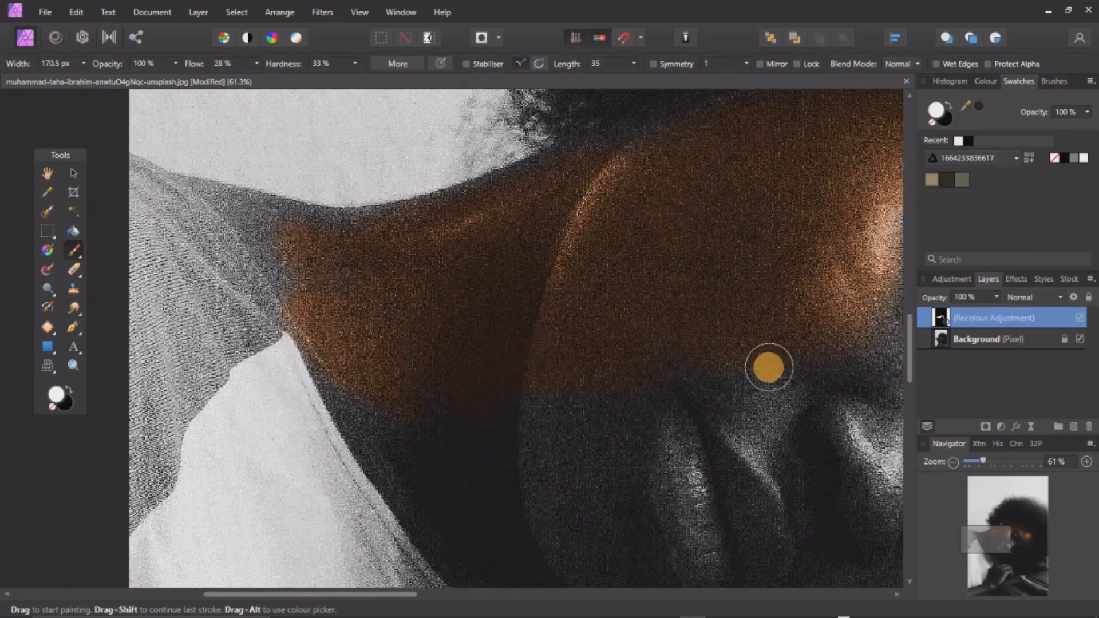
Paint the recolour over the lower neck, chin and forehead
{"action": "mouse_move", "coordinate": [392, 394]}
{"action": "left_mouse_down"}
{"action": "mouse_move", "coordinate": [449, 265]}
{"action": "mouse_move", "coordinate": [651, 299]}
{"action": "mouse_move", "coordinate": [647, 357]}
{"action": "mouse_move", "coordinate": [677, 326]}
{"action": "mouse_move", "coordinate": [680, 415]}
{"action": "mouse_move", "coordinate": [628, 425]}
{"action": "left_mouse_up"}
{"action": "scroll", "coordinate": [628, 425], "scroll_direction": "down", "scroll_amount": 2}
{"action": "left_click_drag", "start_coordinate": [765, 380], "coordinate": [509, 492]}
{"action": "scroll", "coordinate": [652, 294], "scroll_direction": "up", "scroll_amount": 1}
{"action": "left_click_drag", "start_coordinate": [652, 294], "coordinate": [597, 321]}
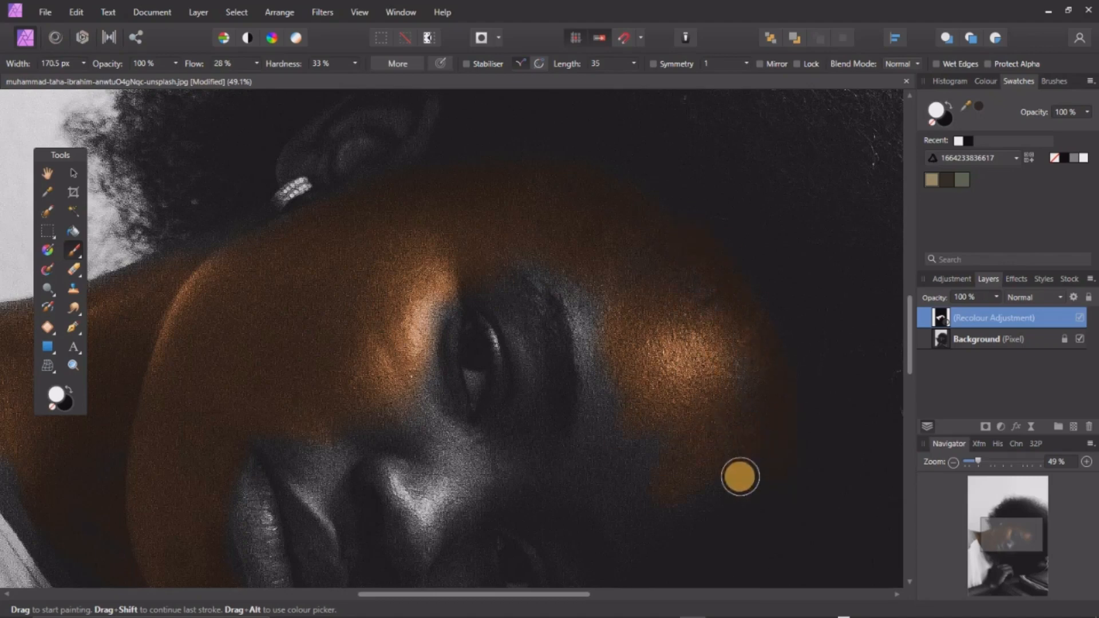
Paint the recolour over the nose and the skin around both eyes and the lips
{"action": "mouse_move", "coordinate": [513, 446]}
{"action": "left_mouse_down"}
{"action": "mouse_move", "coordinate": [721, 334]}
{"action": "mouse_move", "coordinate": [594, 458]}
{"action": "left_mouse_up"}
{"action": "mouse_move", "coordinate": [673, 440]}
{"action": "left_mouse_down"}
{"action": "mouse_move", "coordinate": [704, 225]}
{"action": "mouse_move", "coordinate": [462, 199]}
{"action": "mouse_move", "coordinate": [538, 230]}
{"action": "mouse_move", "coordinate": [657, 350]}
{"action": "mouse_move", "coordinate": [650, 312]}
{"action": "mouse_move", "coordinate": [601, 390]}
{"action": "mouse_move", "coordinate": [750, 307]}
{"action": "mouse_move", "coordinate": [714, 334]}
{"action": "mouse_move", "coordinate": [732, 353]}
{"action": "left_mouse_up"}
{"action": "left_click_drag", "start_coordinate": [515, 390], "coordinate": [667, 357]}
{"action": "mouse_move", "coordinate": [592, 366]}
{"action": "left_mouse_down"}
{"action": "mouse_move", "coordinate": [584, 196]}
{"action": "mouse_move", "coordinate": [624, 238]}
{"action": "mouse_move", "coordinate": [532, 202]}
{"action": "mouse_move", "coordinate": [435, 182]}
{"action": "mouse_move", "coordinate": [549, 267]}
{"action": "mouse_move", "coordinate": [572, 319]}
{"action": "mouse_move", "coordinate": [656, 308]}
{"action": "mouse_move", "coordinate": [660, 375]}
{"action": "mouse_move", "coordinate": [675, 379]}
{"action": "mouse_move", "coordinate": [604, 364]}
{"action": "left_mouse_up"}
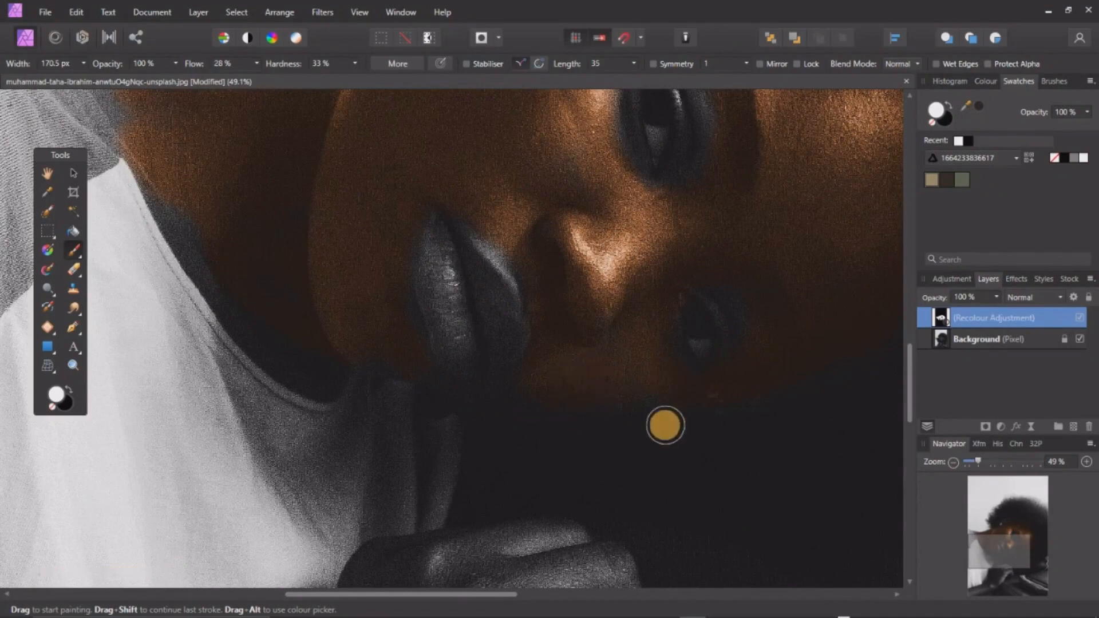
Reduce the brush width to 89 px and paint the recolour along the shadowed face edge and around the lips
{"action": "scroll", "coordinate": [666, 426], "scroll_direction": "up", "scroll_amount": 2}
{"action": "key", "text": "bracketleft"}
{"action": "key", "text": "bracketleft"}
{"action": "key", "text": "bracketleft"}
{"action": "key", "text": "bracketleft"}
{"action": "mouse_move", "coordinate": [677, 393]}
{"action": "left_mouse_down"}
{"action": "mouse_move", "coordinate": [568, 379]}
{"action": "mouse_move", "coordinate": [586, 422]}
{"action": "mouse_move", "coordinate": [439, 405]}
{"action": "left_mouse_up"}
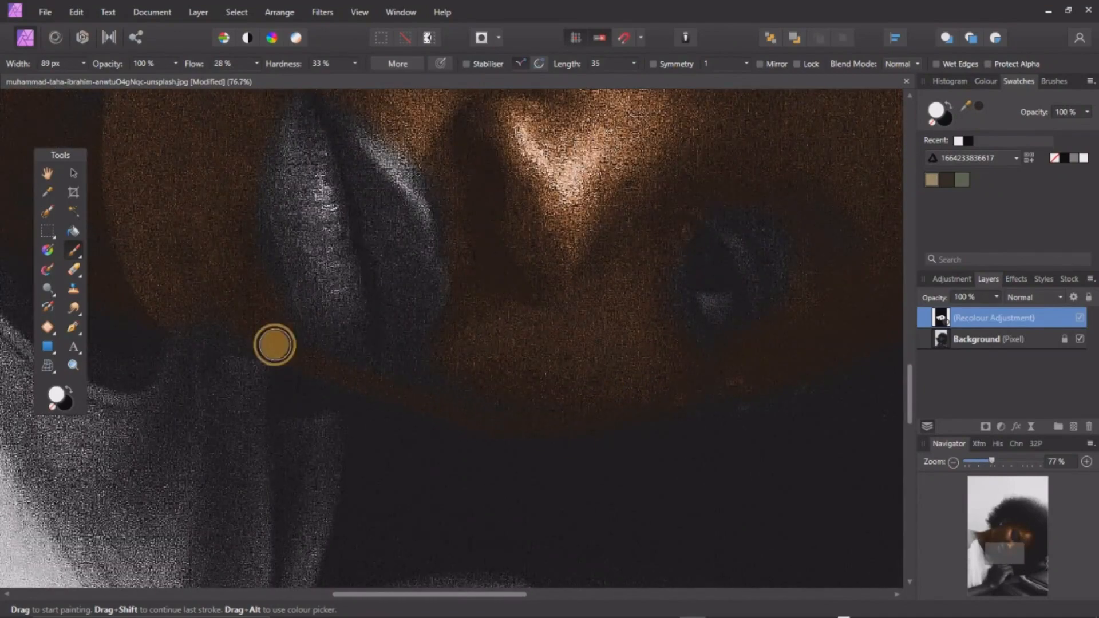
{"action": "mouse_move", "coordinate": [439, 148]}
{"action": "left_mouse_down"}
{"action": "mouse_move", "coordinate": [421, 172]}
{"action": "mouse_move", "coordinate": [457, 259]}
{"action": "mouse_move", "coordinate": [420, 356]}
{"action": "left_mouse_up"}
{"action": "left_click_drag", "start_coordinate": [668, 318], "coordinate": [681, 324]}
Mask out the shadowed eye with black and repaint the skin closely around it with white
{"action": "left_click", "coordinate": [66, 404]}
{"action": "left_click_drag", "start_coordinate": [737, 285], "coordinate": [704, 256]}
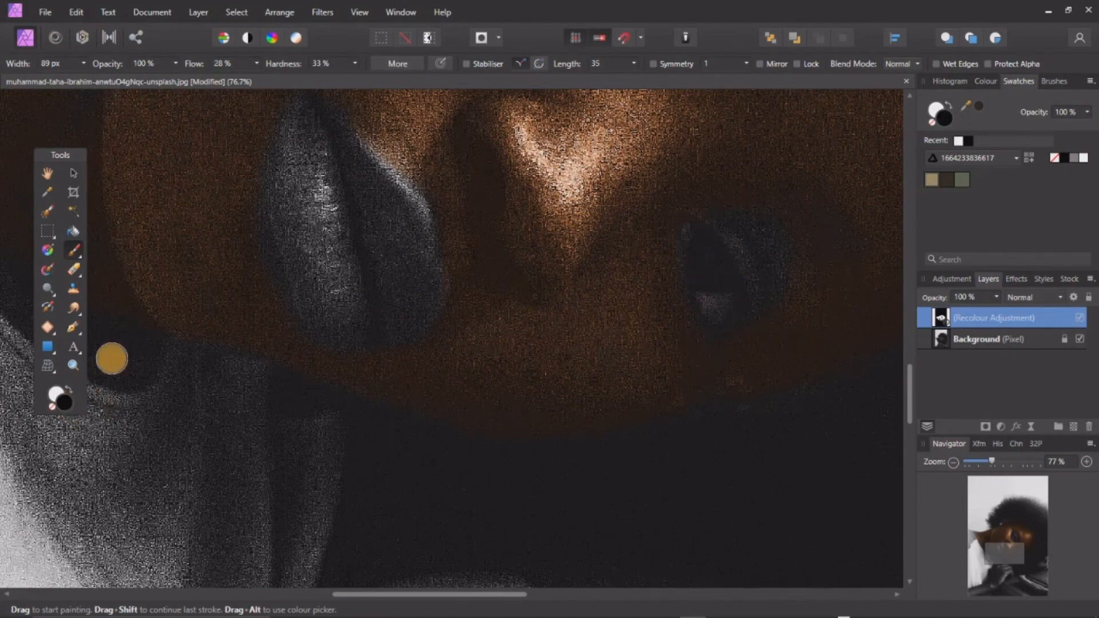
{"action": "left_click", "coordinate": [57, 395]}
{"action": "mouse_move", "coordinate": [703, 193]}
{"action": "left_mouse_down"}
{"action": "mouse_move", "coordinate": [776, 317]}
{"action": "mouse_move", "coordinate": [843, 238]}
{"action": "left_mouse_up"}
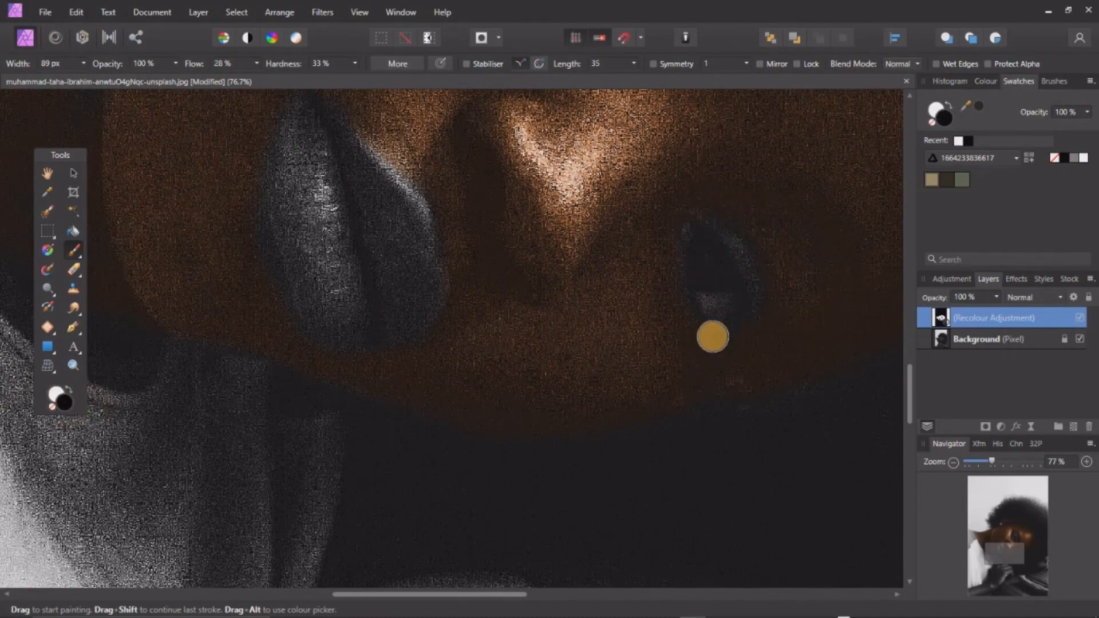
Paint the recolour closer around the lit eye's lids and the adjacent cheek
{"action": "scroll", "coordinate": [734, 217], "scroll_direction": "down", "scroll_amount": 5}
{"action": "scroll", "coordinate": [734, 218], "scroll_direction": "up", "scroll_amount": 4}
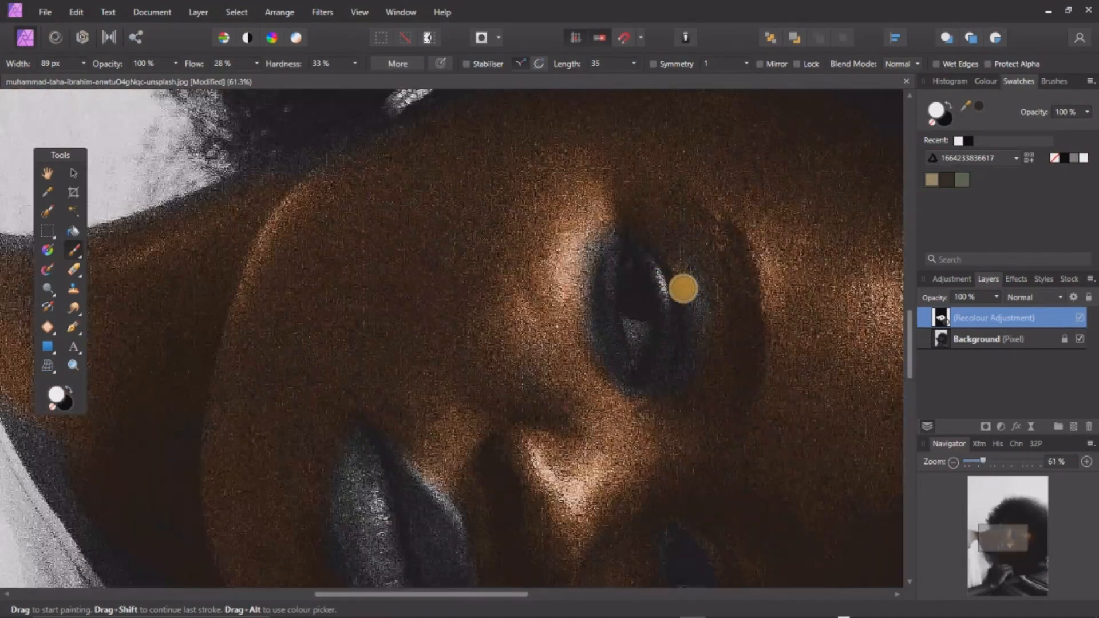
{"action": "mouse_move", "coordinate": [583, 289]}
{"action": "left_mouse_down"}
{"action": "mouse_move", "coordinate": [621, 393]}
{"action": "mouse_move", "coordinate": [656, 384]}
{"action": "mouse_move", "coordinate": [672, 305]}
{"action": "mouse_move", "coordinate": [674, 349]}
{"action": "left_mouse_up"}
{"action": "left_click_drag", "start_coordinate": [561, 395], "coordinate": [491, 346]}
Enlarge the brush width to 179 px
{"action": "key", "text": "]"}
{"action": "key", "text": "]"}
{"action": "key", "text": "]"}
{"action": "key", "text": "]"}
{"action": "key", "text": "]"}
{"action": "key", "text": "]"}
{"action": "key", "text": "]"}
{"action": "key", "text": "]"}
{"action": "key", "text": "]"}
{"action": "scroll", "coordinate": [444, 321], "scroll_direction": "down", "scroll_amount": 4}
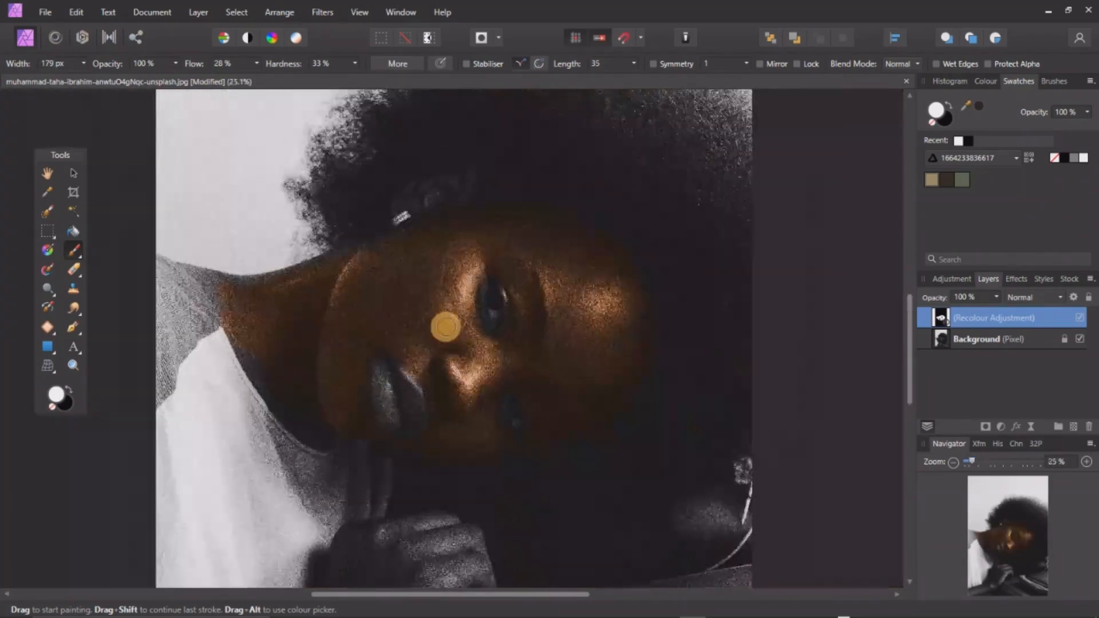
Set the brush width to 57.4 px and paint the recolour along the upper neck and shoulder edge to the shirt
{"action": "scroll", "coordinate": [566, 128], "scroll_direction": "up", "scroll_amount": 4}
{"action": "key", "text": "["}
{"action": "key", "text": "["}
{"action": "key", "text": "["}
{"action": "key", "text": "["}
{"action": "key", "text": "["}
{"action": "key", "text": "["}
{"action": "key", "text": "["}
{"action": "key", "text": "["}
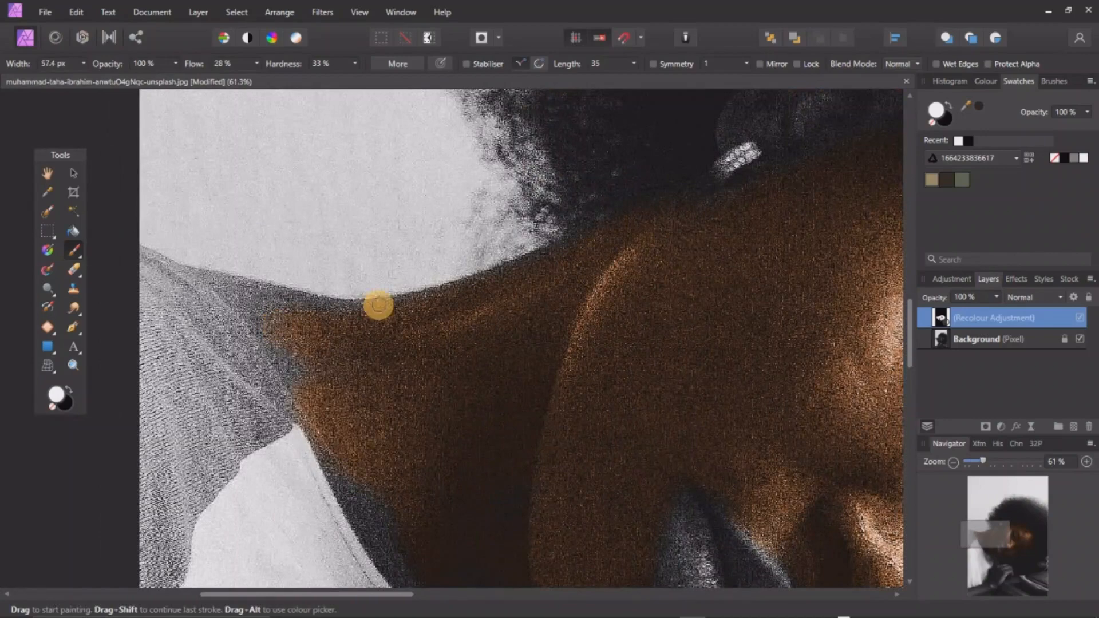
{"action": "mouse_move", "coordinate": [377, 308]}
{"action": "left_mouse_down"}
{"action": "mouse_move", "coordinate": [224, 282]}
{"action": "mouse_move", "coordinate": [362, 304]}
{"action": "mouse_move", "coordinate": [235, 307]}
{"action": "mouse_move", "coordinate": [220, 290]}
{"action": "left_mouse_up"}
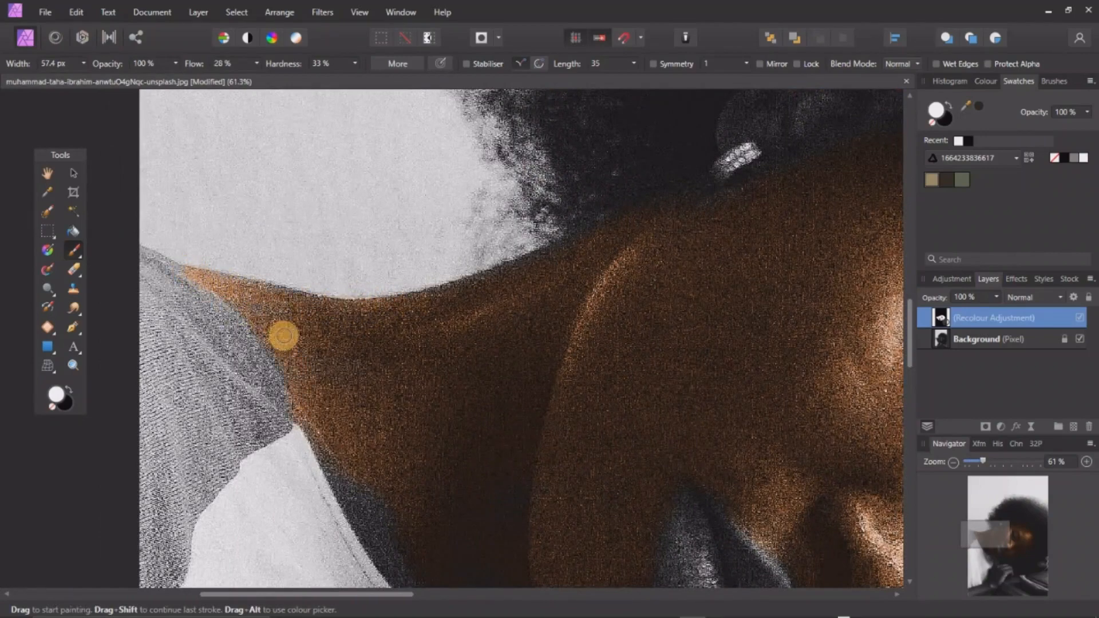
Extend the recolour on the lower neck beside the shirt collar and enlarge the brush width to 201.9 px
{"action": "scroll", "coordinate": [319, 252], "scroll_direction": "down", "scroll_amount": 4}
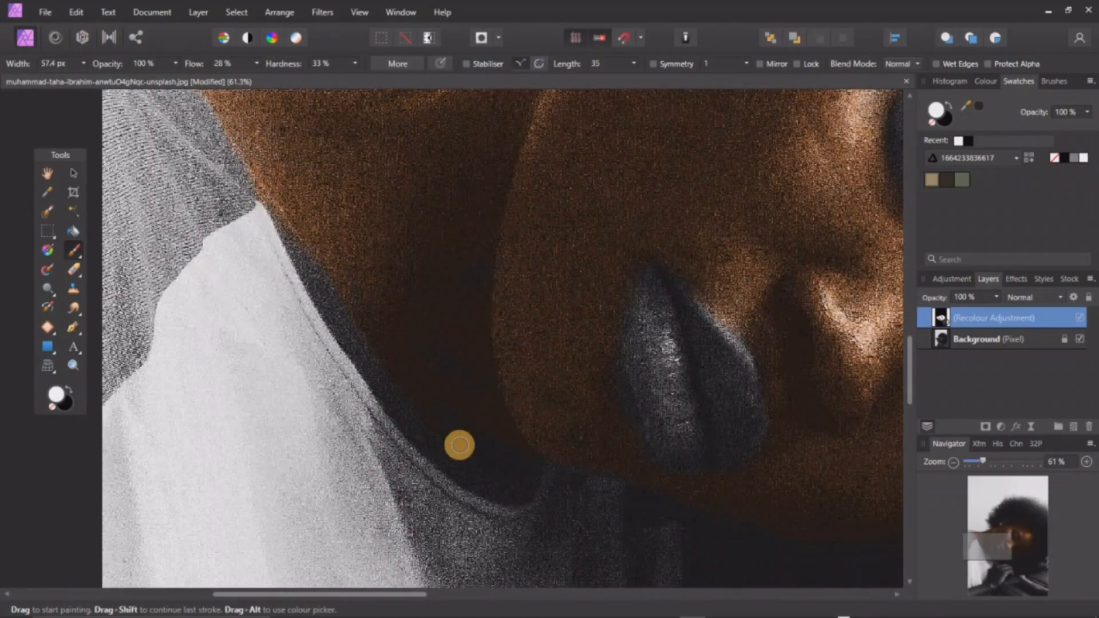
{"action": "key", "text": "]"}
{"action": "key", "text": "]"}
{"action": "key", "text": "]"}
{"action": "key", "text": "]"}
{"action": "key", "text": "]"}
{"action": "key", "text": "]"}
{"action": "key", "text": "]"}
{"action": "key", "text": "]"}
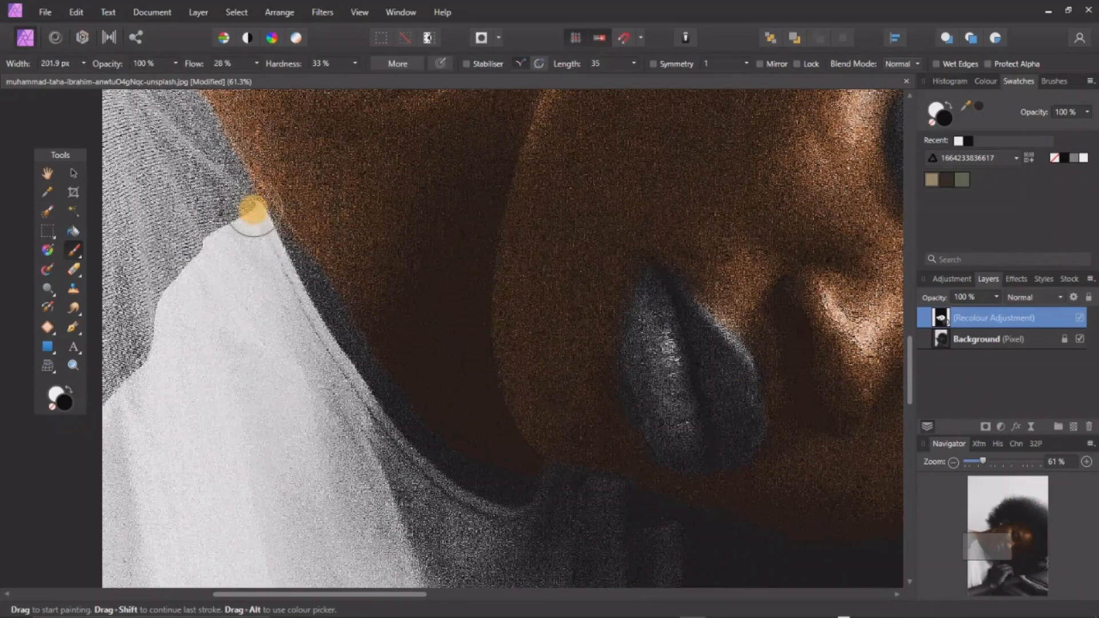
{"action": "scroll", "coordinate": [269, 212], "scroll_direction": "down", "scroll_amount": 3}
{"action": "scroll", "coordinate": [373, 229], "scroll_direction": "down", "scroll_amount": 4}
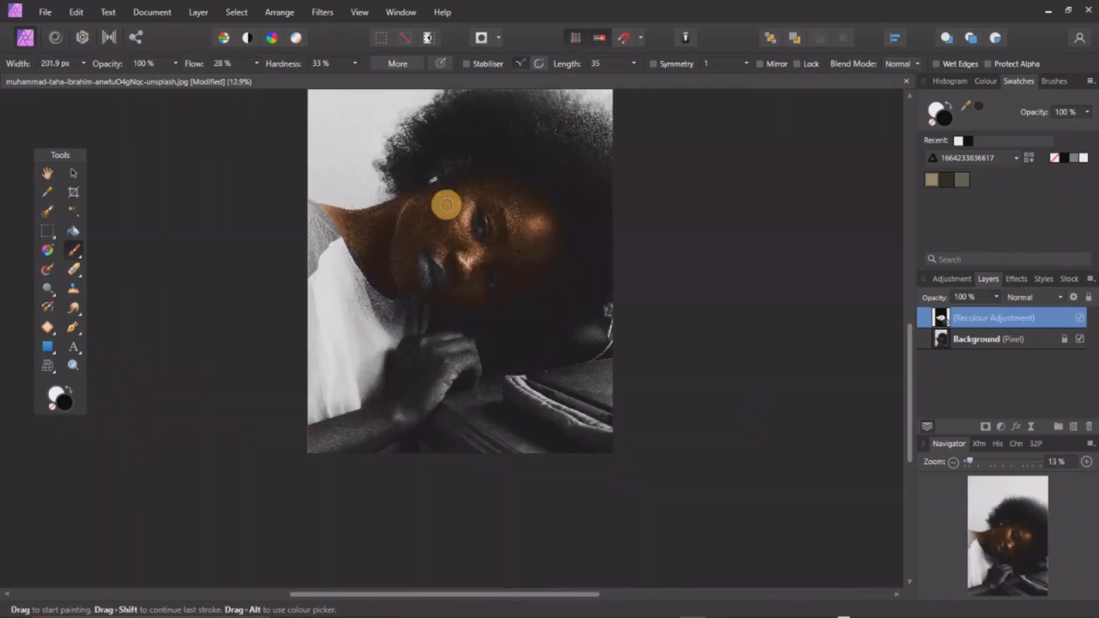
Paint the recolour with white over the forearm and the back of the hand
{"action": "scroll", "coordinate": [396, 415], "scroll_direction": "up", "scroll_amount": 5}
{"action": "left_click", "coordinate": [58, 393]}
{"action": "mouse_move", "coordinate": [515, 211]}
{"action": "left_mouse_down"}
{"action": "mouse_move", "coordinate": [437, 227]}
{"action": "mouse_move", "coordinate": [148, 493]}
{"action": "mouse_move", "coordinate": [400, 412]}
{"action": "mouse_move", "coordinate": [515, 231]}
{"action": "mouse_move", "coordinate": [569, 215]}
{"action": "mouse_move", "coordinate": [399, 439]}
{"action": "mouse_move", "coordinate": [591, 271]}
{"action": "left_mouse_up"}
{"action": "scroll", "coordinate": [399, 439], "scroll_direction": "up", "scroll_amount": 4}
{"action": "scroll", "coordinate": [533, 189], "scroll_direction": "down", "scroll_amount": 2}
{"action": "left_click_drag", "start_coordinate": [591, 271], "coordinate": [492, 506]}
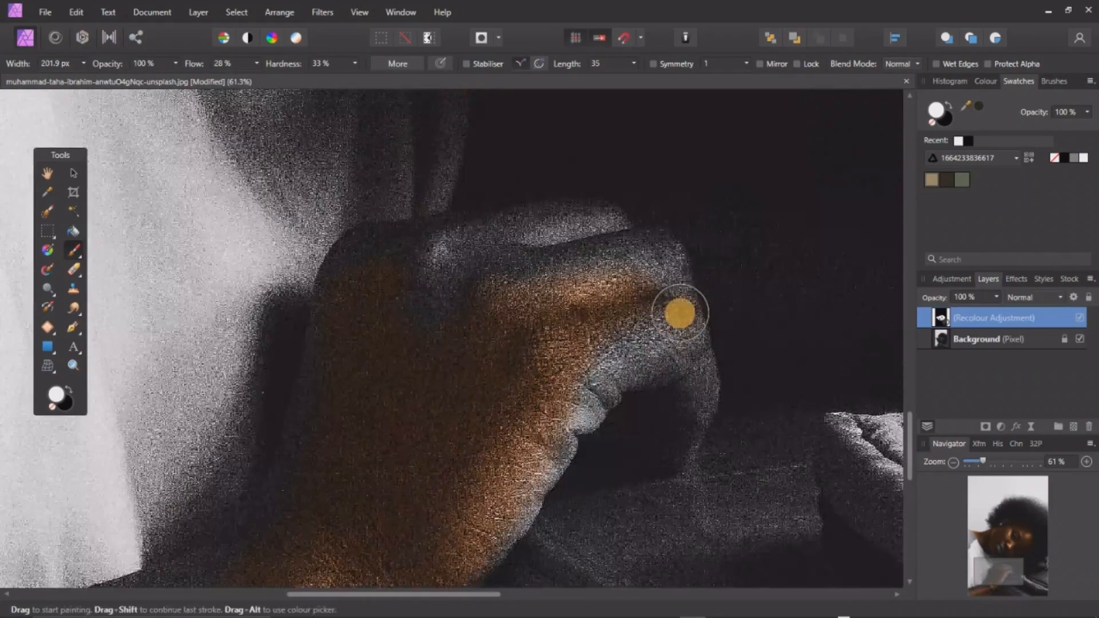
{"action": "mouse_move", "coordinate": [679, 312]}
{"action": "left_mouse_down"}
{"action": "mouse_move", "coordinate": [574, 390]}
{"action": "mouse_move", "coordinate": [402, 342]}
{"action": "mouse_move", "coordinate": [430, 256]}
{"action": "left_mouse_up"}
Fill in the rest of the forearm up to the shirt's lower edge with the recolour
{"action": "scroll", "coordinate": [318, 428], "scroll_direction": "down", "scroll_amount": 3}
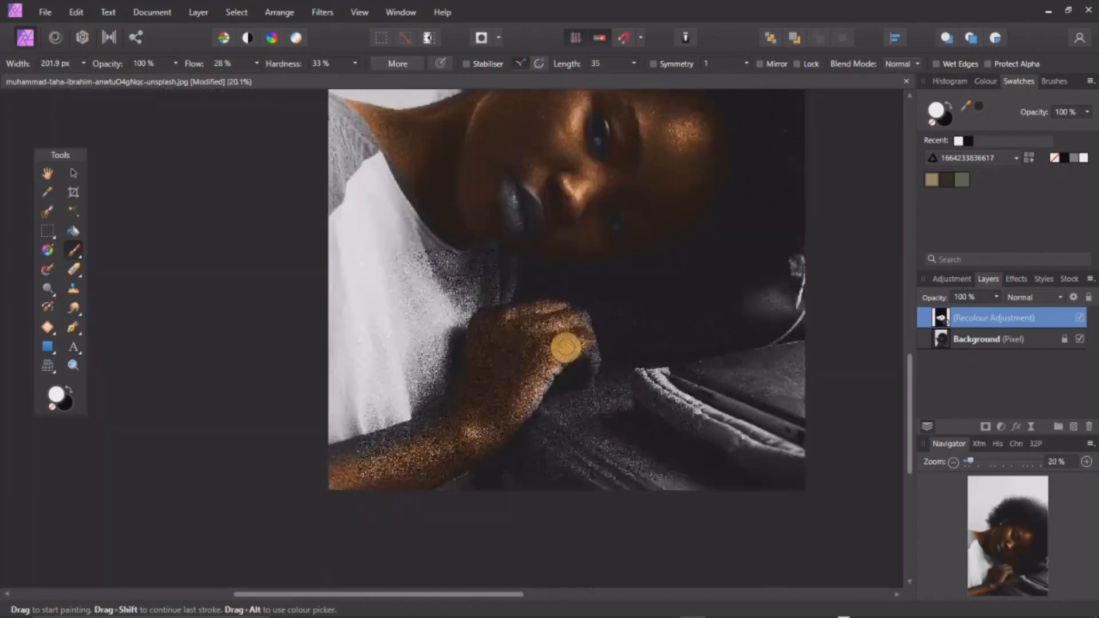
{"action": "scroll", "coordinate": [559, 263], "scroll_direction": "up", "scroll_amount": 2}
{"action": "left_click_drag", "start_coordinate": [482, 436], "coordinate": [338, 483]}
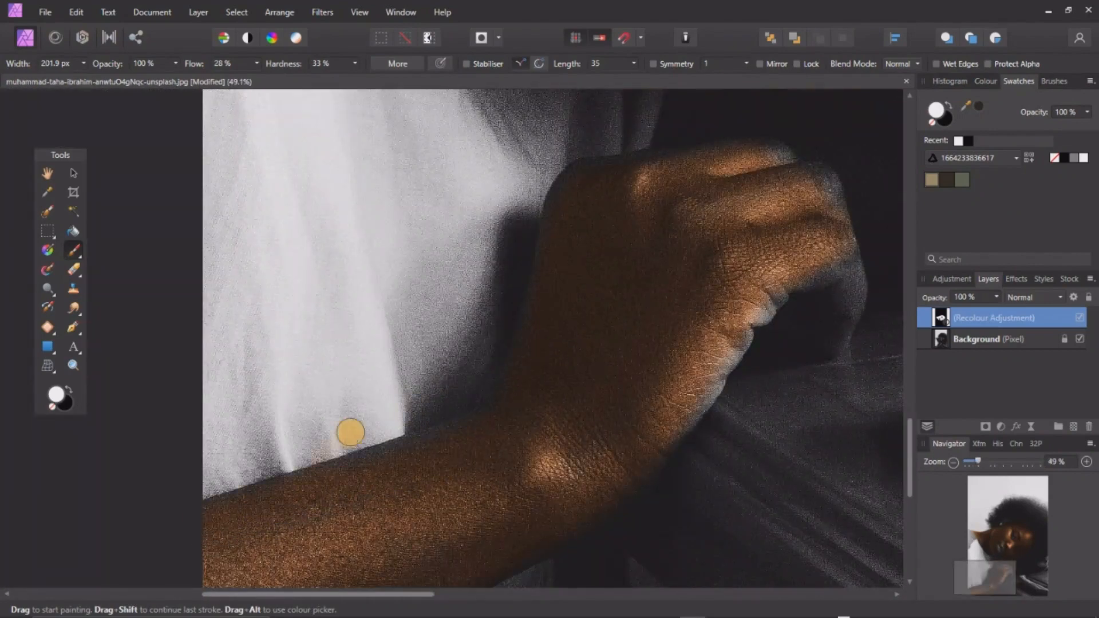
{"action": "scroll", "coordinate": [817, 199], "scroll_direction": "up", "scroll_amount": 2}
{"action": "left_click_drag", "start_coordinate": [818, 199], "coordinate": [475, 322]}
Reduce the brush width to 46.8 px and paint the recolour along the upper edge of the hand
{"action": "key", "text": "bracketleft"}
{"action": "key", "text": "bracketleft"}
{"action": "key", "text": "bracketleft"}
{"action": "key", "text": "bracketleft"}
{"action": "key", "text": "bracketleft"}
{"action": "key", "text": "bracketleft"}
{"action": "key", "text": "bracketleft"}
{"action": "key", "text": "bracketleft"}
{"action": "key", "text": "bracketleft"}
{"action": "mouse_move", "coordinate": [441, 267]}
{"action": "left_mouse_down"}
{"action": "mouse_move", "coordinate": [505, 292]}
{"action": "mouse_move", "coordinate": [528, 388]}
{"action": "mouse_move", "coordinate": [436, 257]}
{"action": "mouse_move", "coordinate": [362, 235]}
{"action": "mouse_move", "coordinate": [418, 250]}
{"action": "mouse_move", "coordinate": [426, 239]}
{"action": "mouse_move", "coordinate": [345, 234]}
{"action": "mouse_move", "coordinate": [392, 256]}
{"action": "mouse_move", "coordinate": [561, 387]}
{"action": "left_mouse_up"}
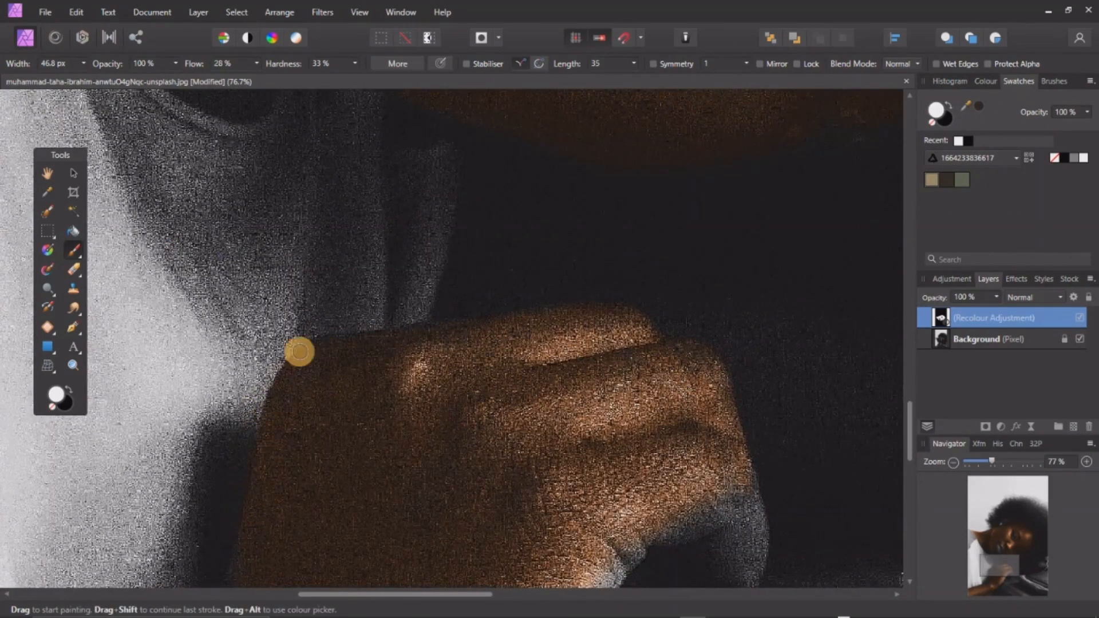
Paint the recolour onto the remaining grey edges of the fingers and knuckles
{"action": "scroll", "coordinate": [542, 358], "scroll_direction": "down", "scroll_amount": 6}
{"action": "scroll", "coordinate": [533, 316], "scroll_direction": "up", "scroll_amount": 7}
{"action": "mouse_move", "coordinate": [497, 533]}
{"action": "left_mouse_down"}
{"action": "mouse_move", "coordinate": [472, 477]}
{"action": "mouse_move", "coordinate": [502, 383]}
{"action": "mouse_move", "coordinate": [529, 430]}
{"action": "mouse_move", "coordinate": [535, 331]}
{"action": "mouse_move", "coordinate": [526, 480]}
{"action": "mouse_move", "coordinate": [512, 428]}
{"action": "mouse_move", "coordinate": [500, 490]}
{"action": "mouse_move", "coordinate": [497, 398]}
{"action": "mouse_move", "coordinate": [427, 407]}
{"action": "mouse_move", "coordinate": [332, 502]}
{"action": "left_mouse_up"}
{"action": "scroll", "coordinate": [321, 515], "scroll_direction": "down", "scroll_amount": 1}
{"action": "left_click_drag", "start_coordinate": [296, 567], "coordinate": [407, 417]}
{"action": "mouse_move", "coordinate": [453, 352]}
{"action": "left_mouse_down"}
{"action": "mouse_move", "coordinate": [398, 449]}
{"action": "mouse_move", "coordinate": [513, 369]}
{"action": "left_mouse_up"}
{"action": "mouse_move", "coordinate": [547, 304]}
{"action": "left_mouse_down"}
{"action": "mouse_move", "coordinate": [439, 441]}
{"action": "mouse_move", "coordinate": [485, 397]}
{"action": "mouse_move", "coordinate": [398, 498]}
{"action": "left_mouse_up"}
Refine the recolour along the edges of the wrist and forearm, including where they meet the shirt
{"action": "scroll", "coordinate": [349, 492], "scroll_direction": "down", "scroll_amount": 1}
{"action": "left_click_drag", "start_coordinate": [344, 485], "coordinate": [506, 292]}
{"action": "mouse_move", "coordinate": [501, 336]}
{"action": "left_mouse_down"}
{"action": "mouse_move", "coordinate": [548, 305]}
{"action": "mouse_move", "coordinate": [380, 413]}
{"action": "left_mouse_up"}
{"action": "left_click_drag", "start_coordinate": [344, 431], "coordinate": [378, 368]}
{"action": "scroll", "coordinate": [377, 367], "scroll_direction": "down", "scroll_amount": 1}
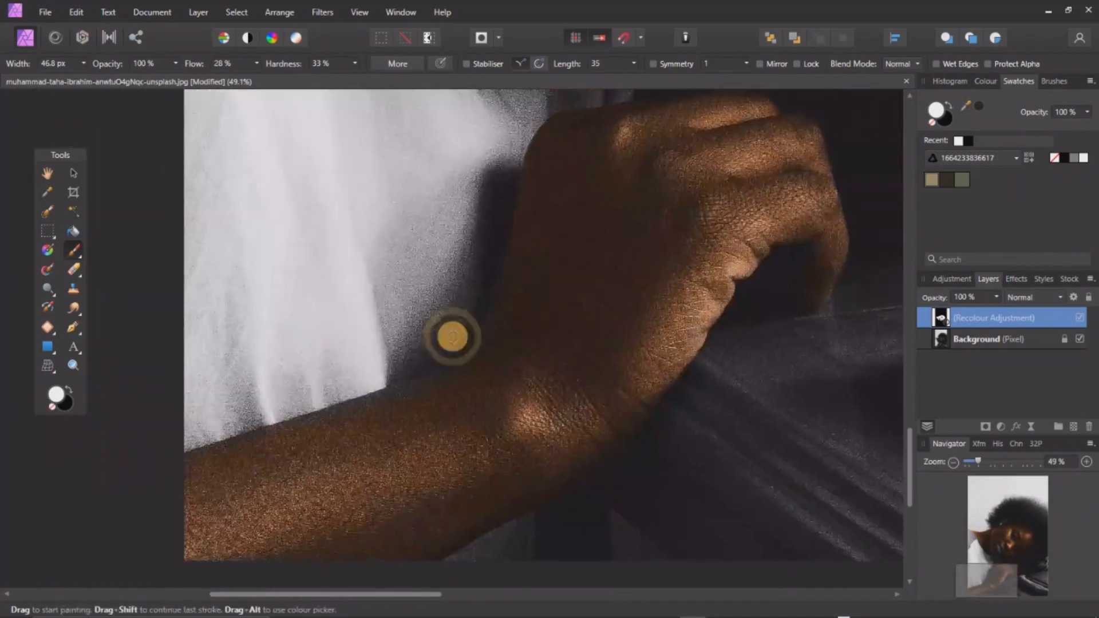
{"action": "scroll", "coordinate": [512, 255], "scroll_direction": "up", "scroll_amount": 1}
{"action": "mouse_move", "coordinate": [500, 272]}
{"action": "left_mouse_down"}
{"action": "mouse_move", "coordinate": [386, 430]}
{"action": "mouse_move", "coordinate": [260, 475]}
{"action": "mouse_move", "coordinate": [305, 445]}
{"action": "left_mouse_up"}
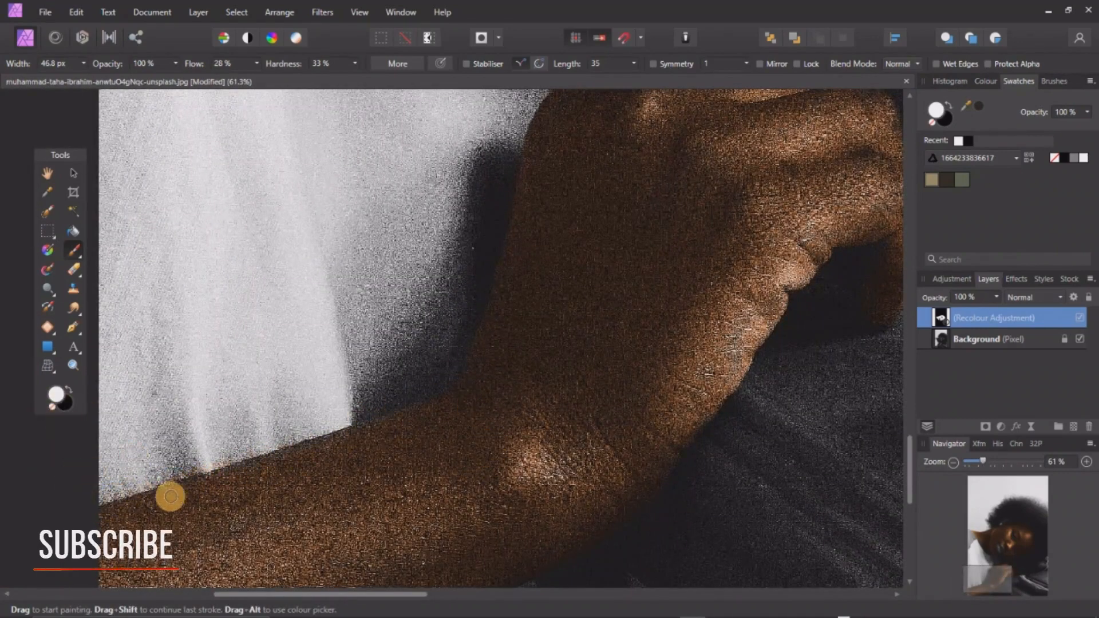
Enlarge the brush width to 217.6 px and paint the recolour over the far arm beneath the face
{"action": "scroll", "coordinate": [343, 410], "scroll_direction": "down", "scroll_amount": 5}
{"action": "scroll", "coordinate": [796, 273], "scroll_direction": "up", "scroll_amount": 2}
{"action": "key", "text": "]"}
{"action": "key", "text": "]"}
{"action": "key", "text": "]"}
{"action": "key", "text": "]"}
{"action": "key", "text": "]"}
{"action": "key", "text": "]"}
{"action": "key", "text": "]"}
{"action": "key", "text": "]"}
{"action": "mouse_move", "coordinate": [590, 326]}
{"action": "left_mouse_down"}
{"action": "mouse_move", "coordinate": [598, 305]}
{"action": "mouse_move", "coordinate": [696, 320]}
{"action": "mouse_move", "coordinate": [513, 367]}
{"action": "mouse_move", "coordinate": [477, 332]}
{"action": "mouse_move", "coordinate": [372, 318]}
{"action": "mouse_move", "coordinate": [588, 292]}
{"action": "left_mouse_up"}
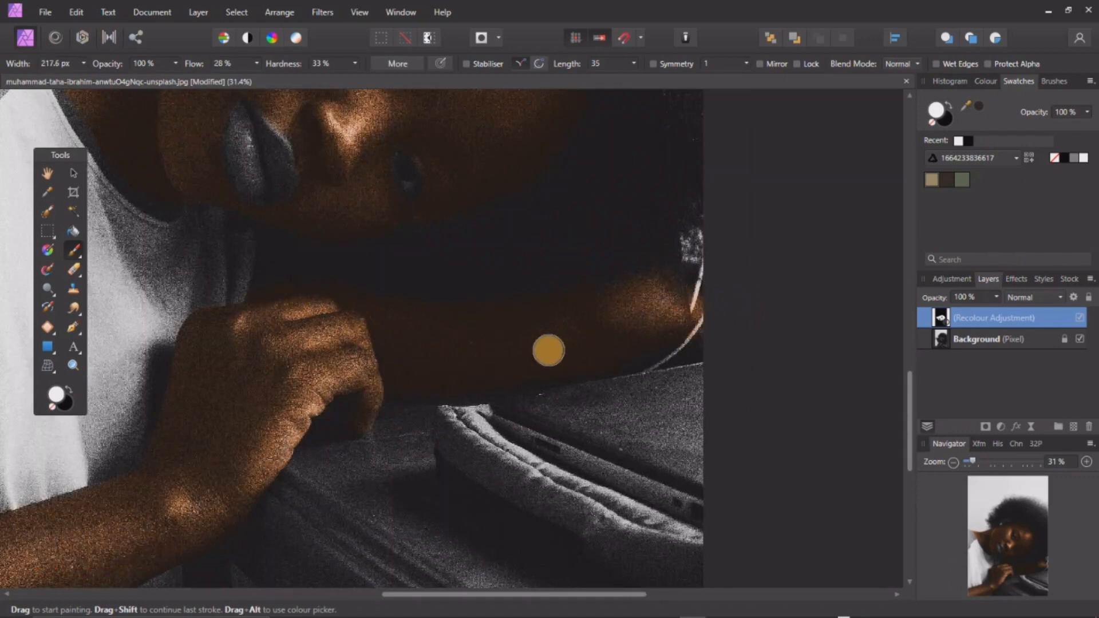
Examine the skin colouring across the whole portrait with the Recolour adjustment deselected
{"action": "scroll", "coordinate": [383, 303], "scroll_direction": "down", "scroll_amount": 6}
{"action": "left_click_drag", "start_coordinate": [401, 163], "coordinate": [449, 228]}
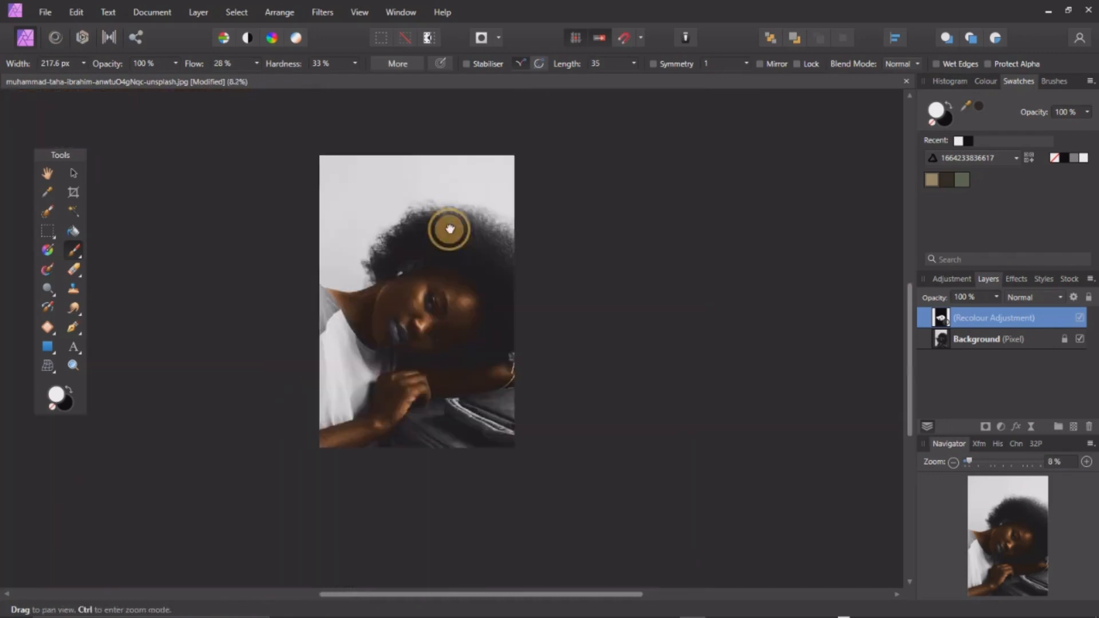
{"action": "scroll", "coordinate": [410, 281], "scroll_direction": "up", "scroll_amount": 2}
{"action": "key", "text": "v"}
{"action": "left_click_drag", "start_coordinate": [496, 199], "coordinate": [529, 233]}
{"action": "left_click", "coordinate": [640, 229]}
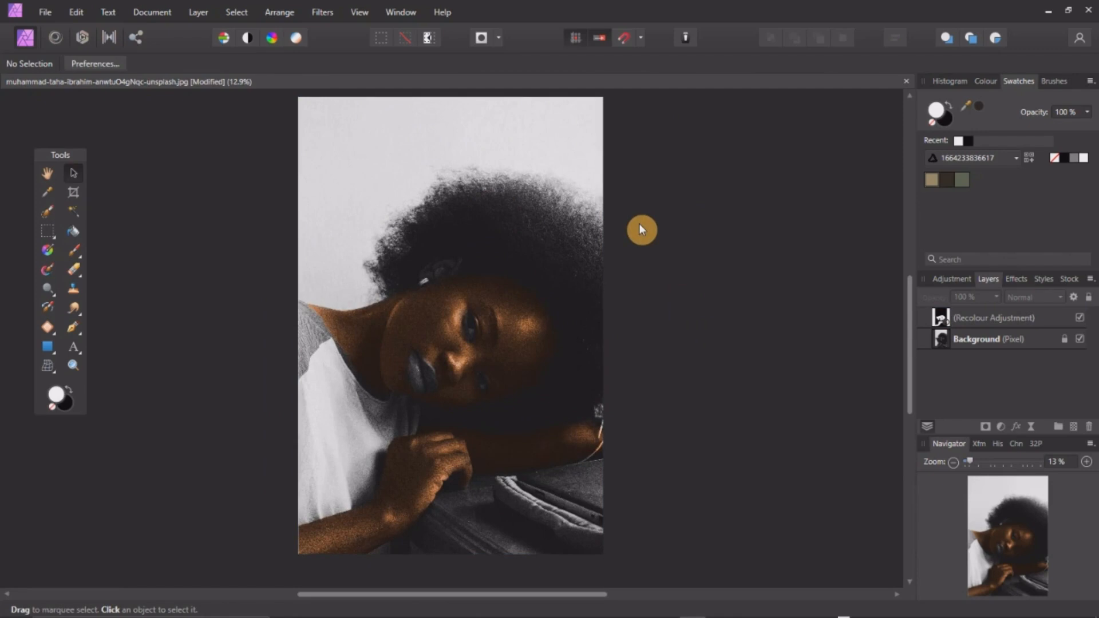
Rename the Recolour adjustment layer as body/Skin
{"action": "left_click", "coordinate": [984, 317]}
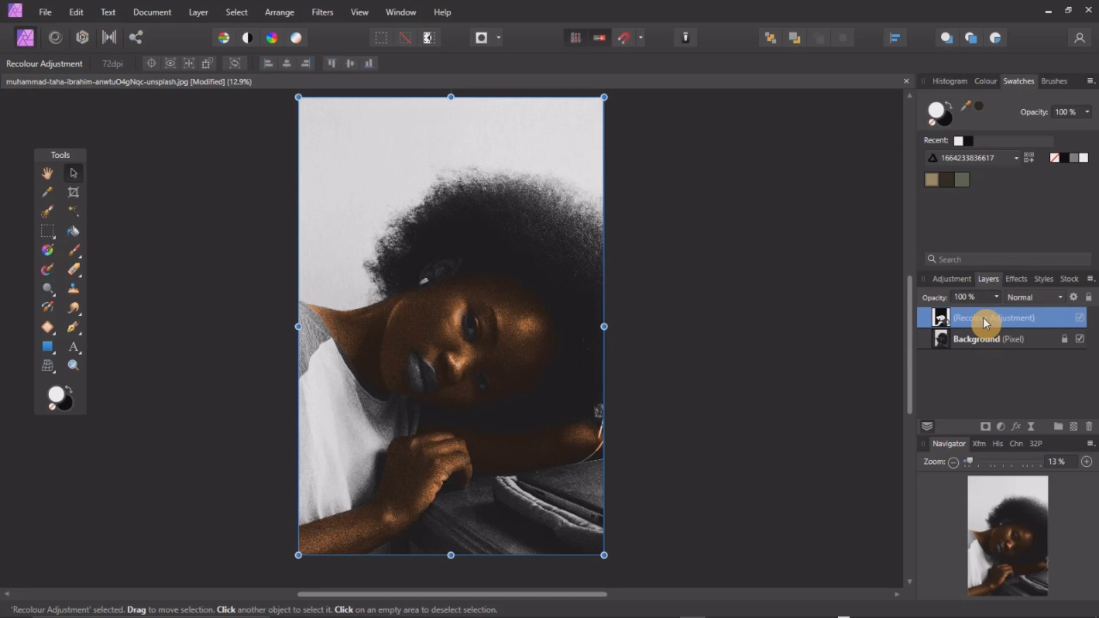
{"action": "double_click", "coordinate": [983, 318]}
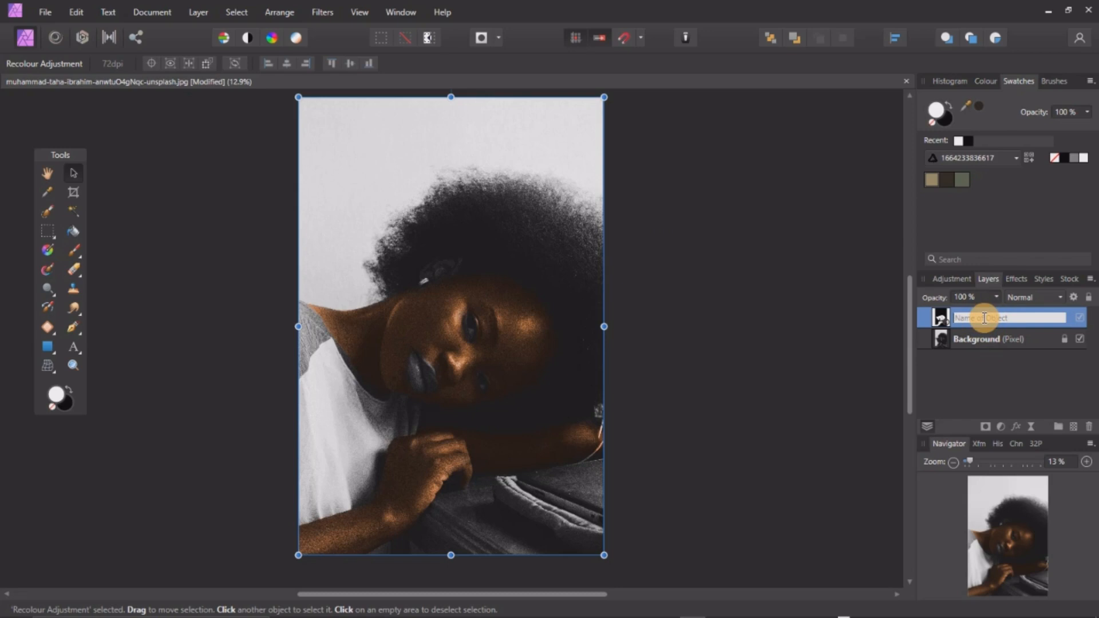
{"action": "type", "text": "body/Skin"}
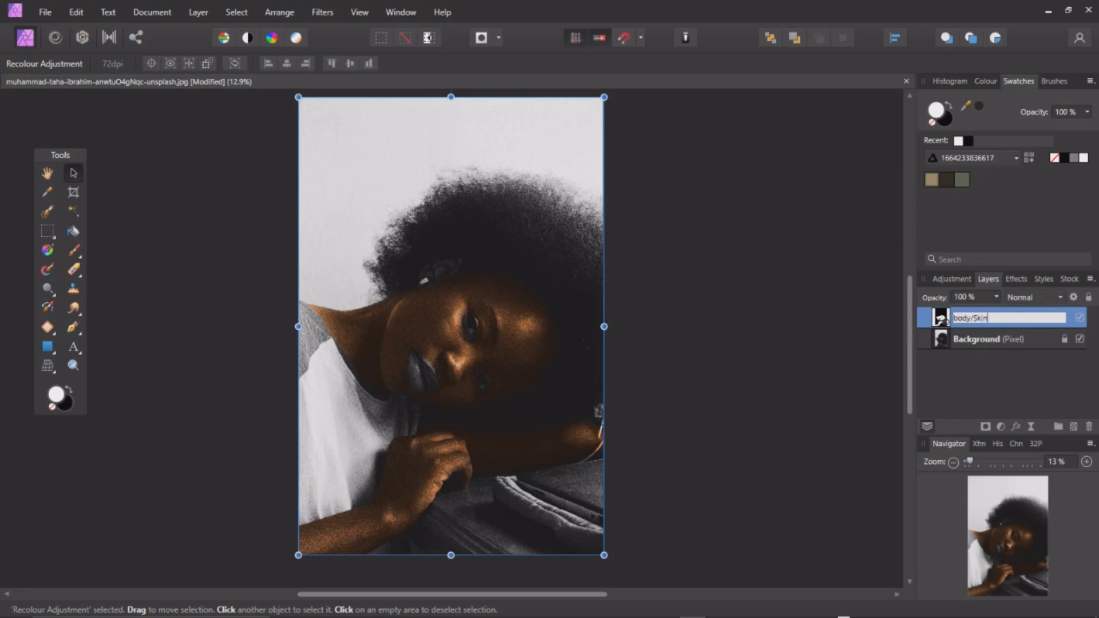
Set the body/Skin adjustment's blend mode to Average and deselect the layer
{"action": "left_click", "coordinate": [984, 317]}
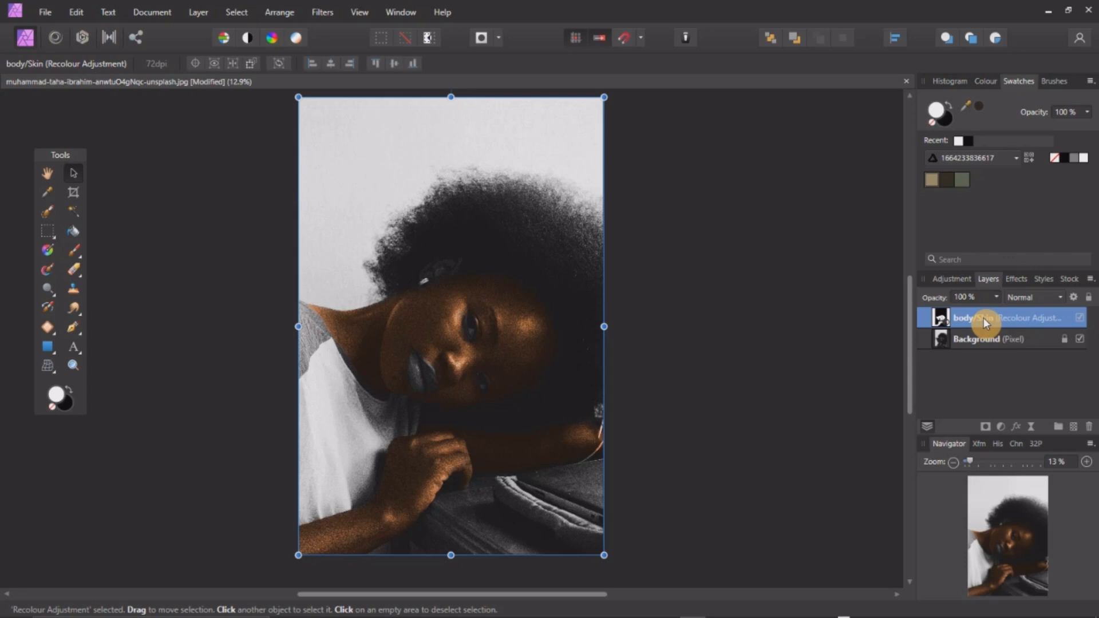
{"action": "left_click", "coordinate": [1030, 300]}
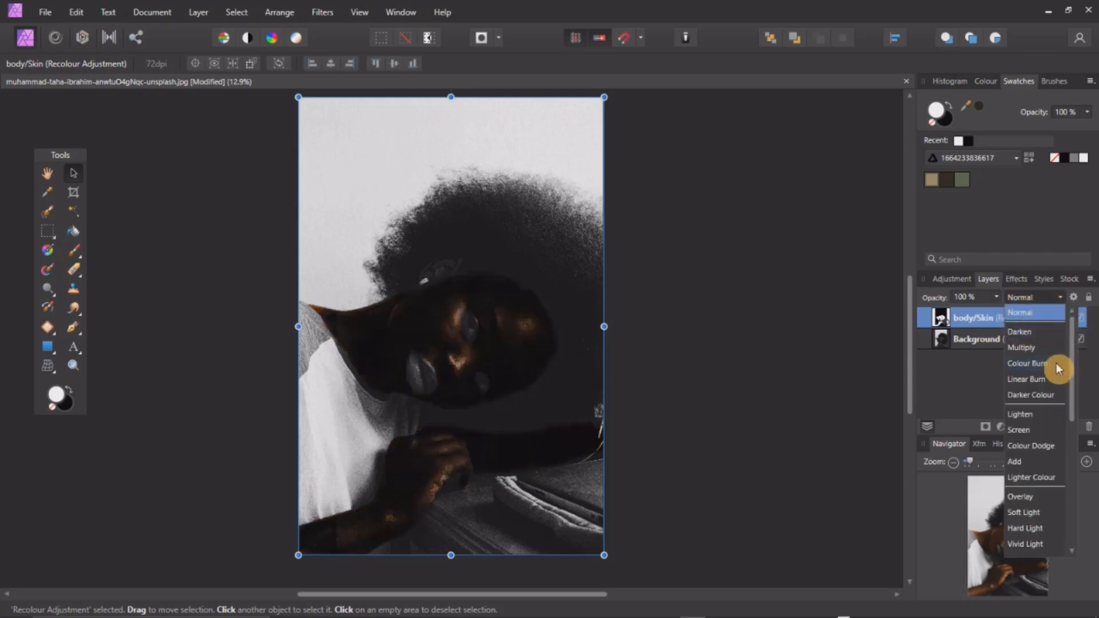
{"action": "left_click_drag", "start_coordinate": [1070, 363], "coordinate": [1085, 523]}
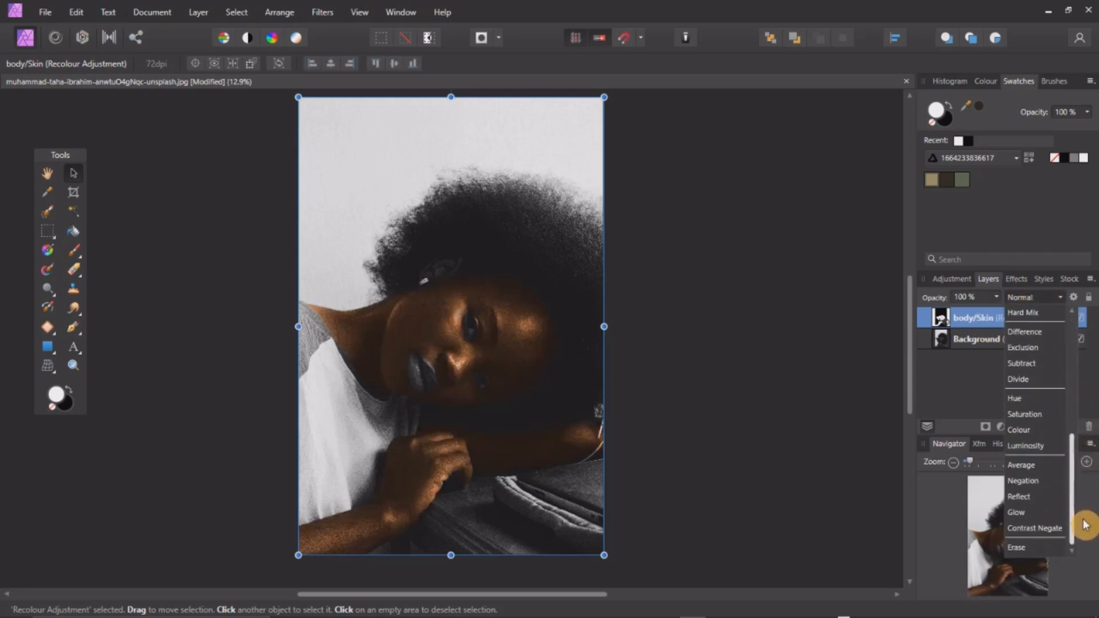
{"action": "left_click", "coordinate": [1021, 465]}
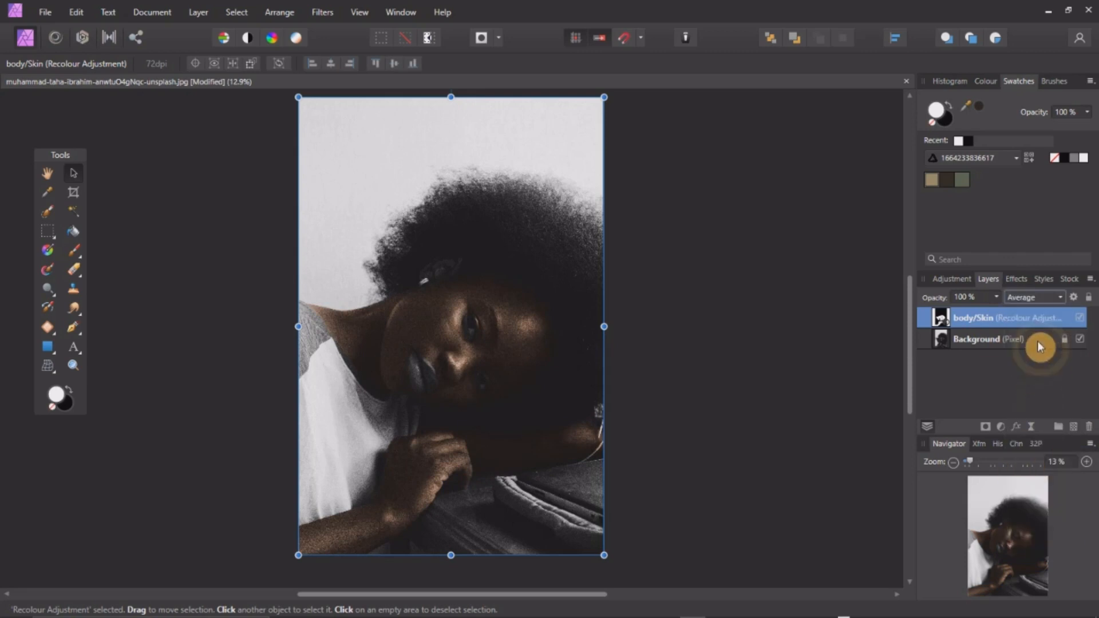
{"action": "left_click", "coordinate": [653, 302]}
Add a second Recolour adjustment above body/Skin with a hue of 0° and a saturation of 64%
{"action": "key", "text": "z"}
{"action": "left_click_drag", "start_coordinate": [407, 388], "coordinate": [538, 319]}
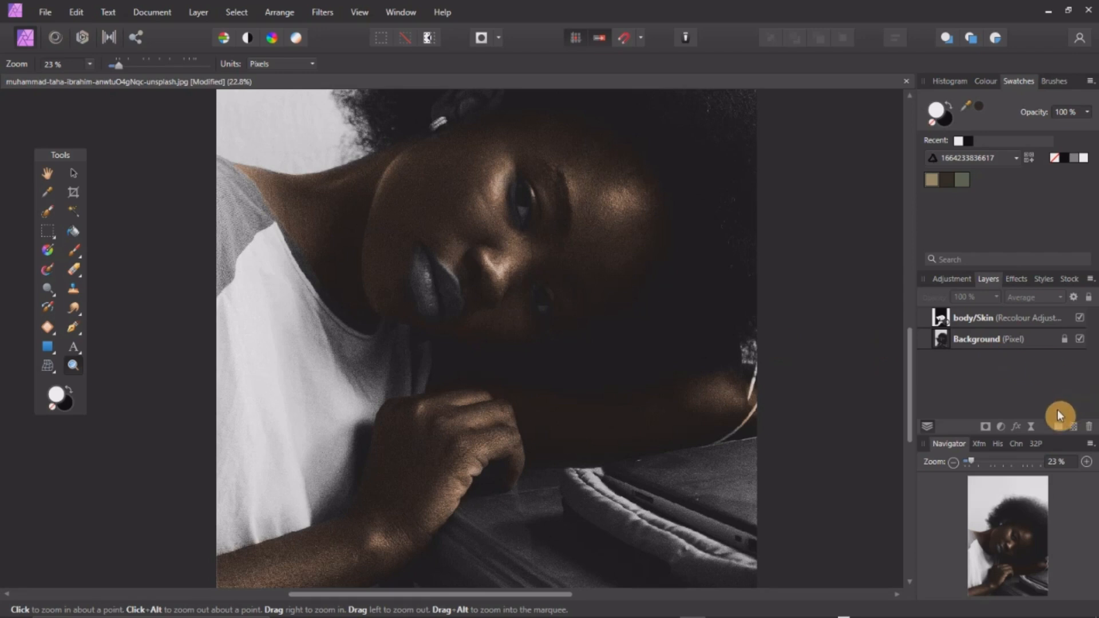
{"action": "left_click", "coordinate": [1002, 427]}
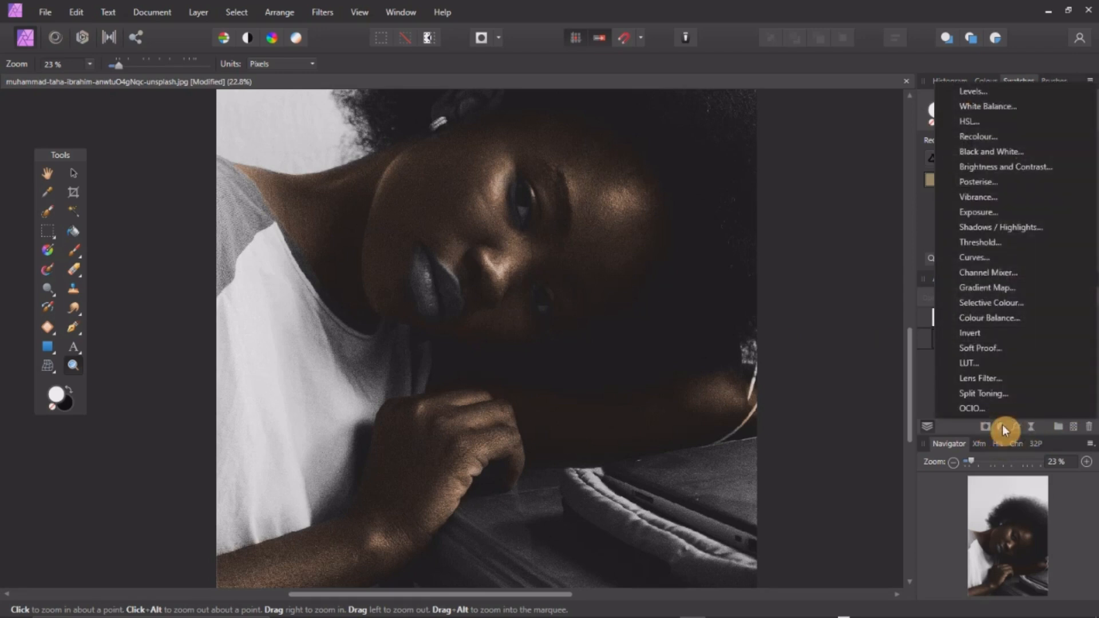
{"action": "left_click", "coordinate": [988, 138]}
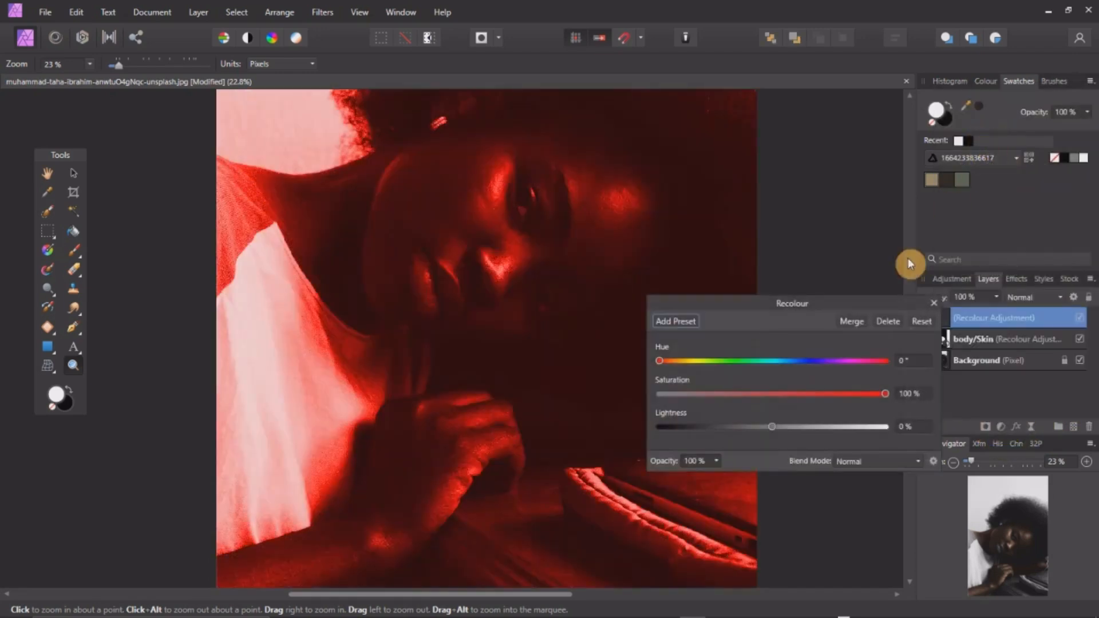
{"action": "left_click_drag", "start_coordinate": [659, 361], "coordinate": [673, 364]}
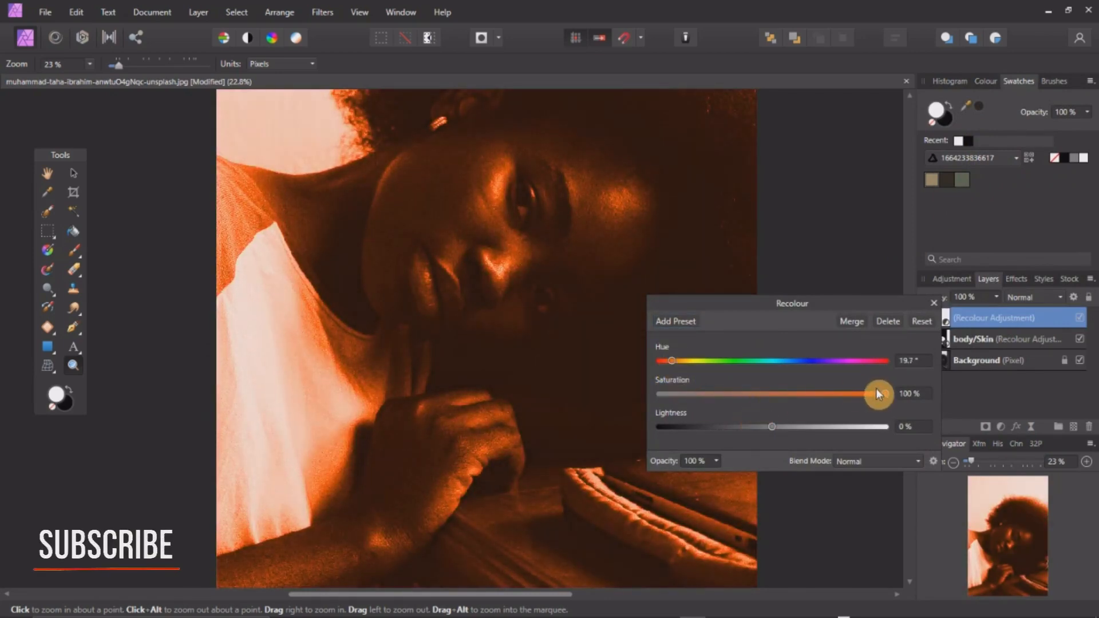
{"action": "left_click_drag", "start_coordinate": [862, 399], "coordinate": [830, 399]}
{"action": "left_click_drag", "start_coordinate": [669, 360], "coordinate": [661, 360]}
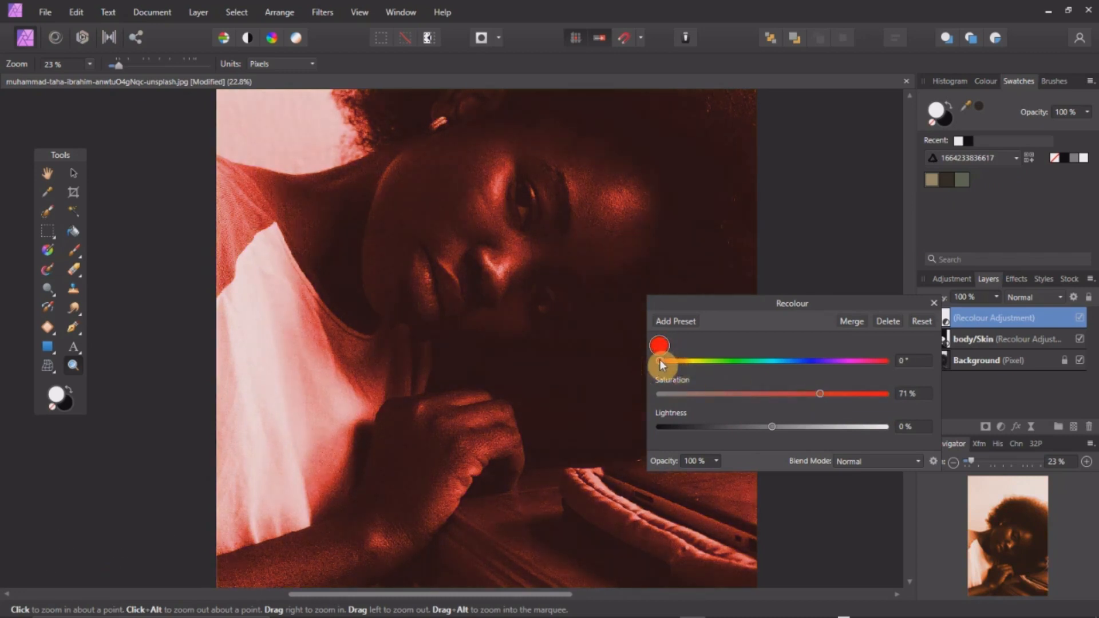
{"action": "left_click_drag", "start_coordinate": [821, 396], "coordinate": [807, 396]}
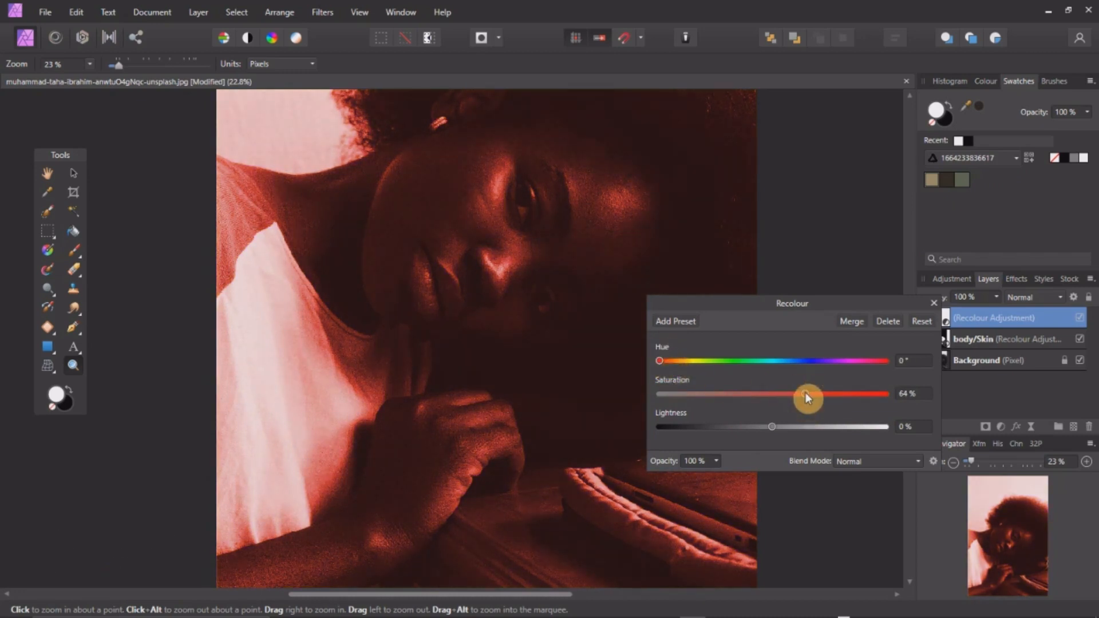
{"action": "left_click", "coordinate": [934, 302]}
Rename the new Recolour adjustment as Lips and invert its mask to hide the red
{"action": "double_click", "coordinate": [952, 316]}
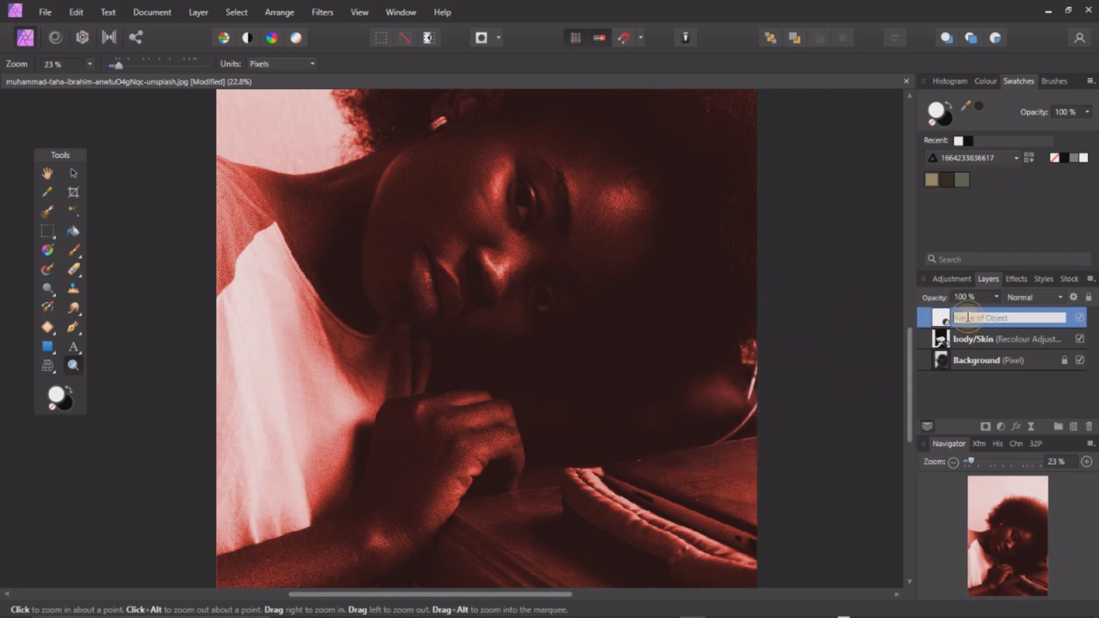
{"action": "left_click", "coordinate": [966, 316]}
{"action": "type", "text": "Lip"}
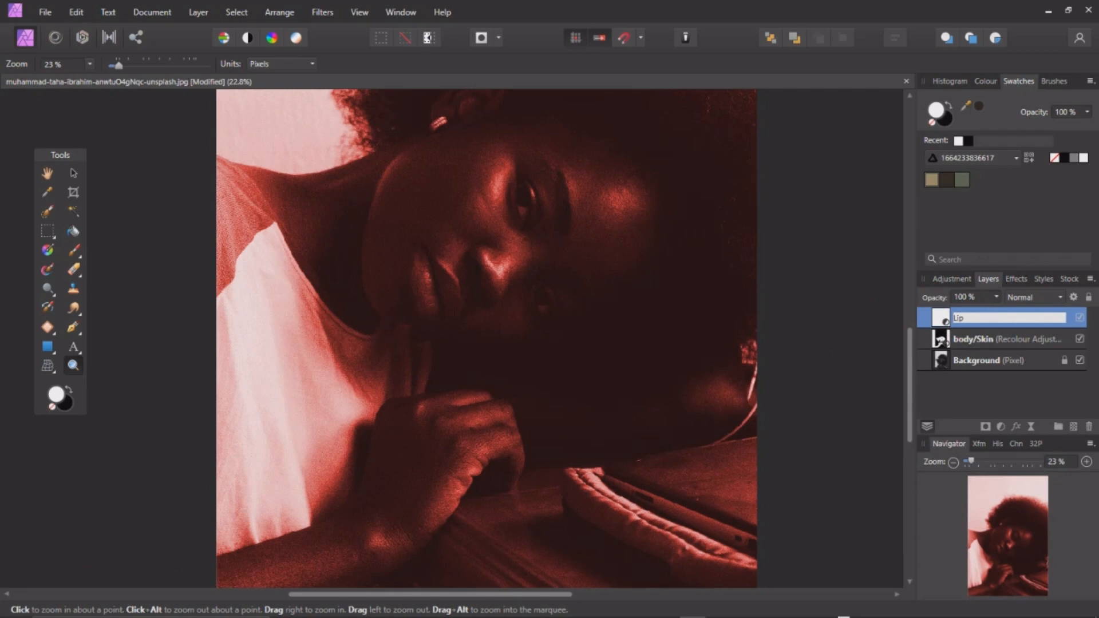
{"action": "key", "text": "Return"}
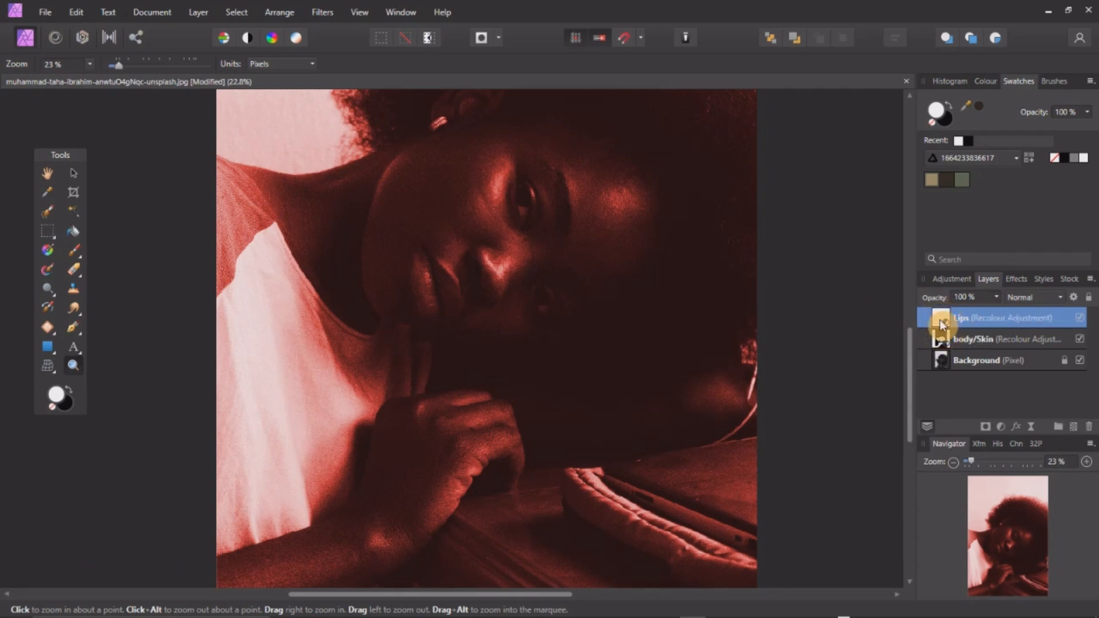
{"action": "key", "text": "ctrl+i"}
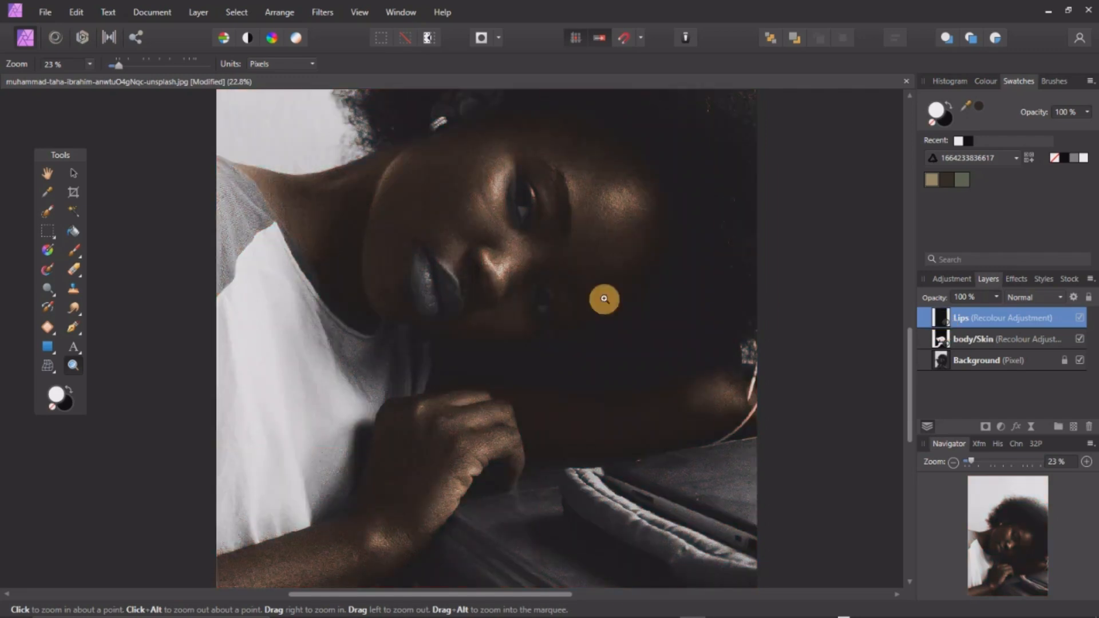
Paint the red recolour over both lips with the Paint Brush, reducing its width to 130.6 px and down to 68.2 px
{"action": "key", "text": "v"}
{"action": "left_click_drag", "start_coordinate": [426, 277], "coordinate": [566, 427]}
{"action": "key", "text": "z"}
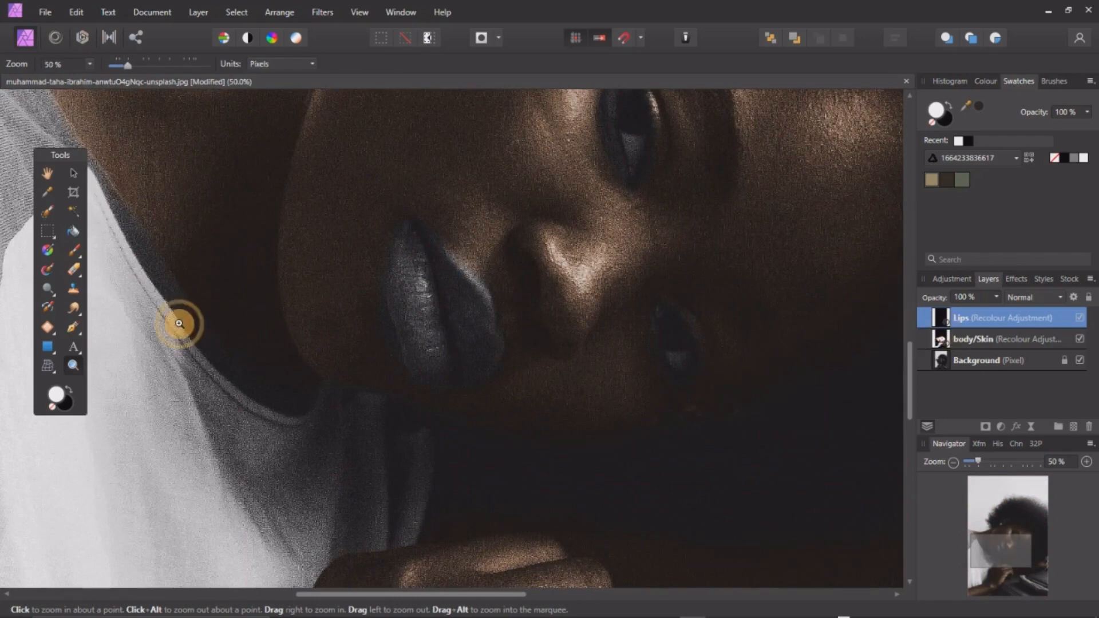
{"action": "left_click", "coordinate": [74, 251]}
{"action": "scroll", "coordinate": [424, 289], "scroll_direction": "up", "scroll_amount": 3}
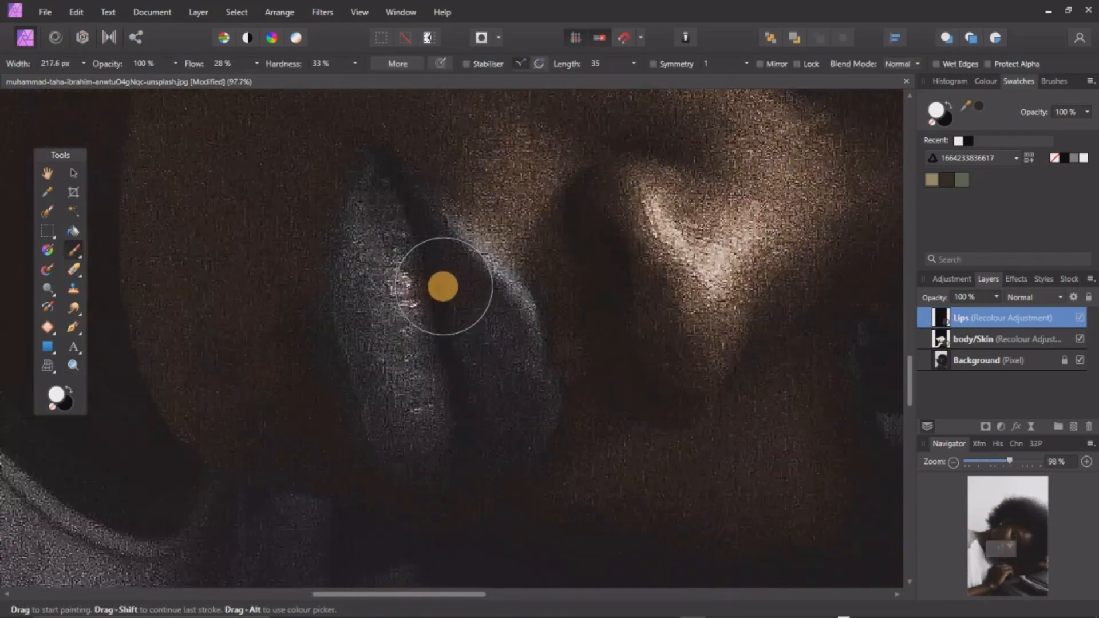
{"action": "key", "text": "bracketleft"}
{"action": "key", "text": "bracketleft"}
{"action": "key", "text": "bracketleft"}
{"action": "key", "text": "bracketleft"}
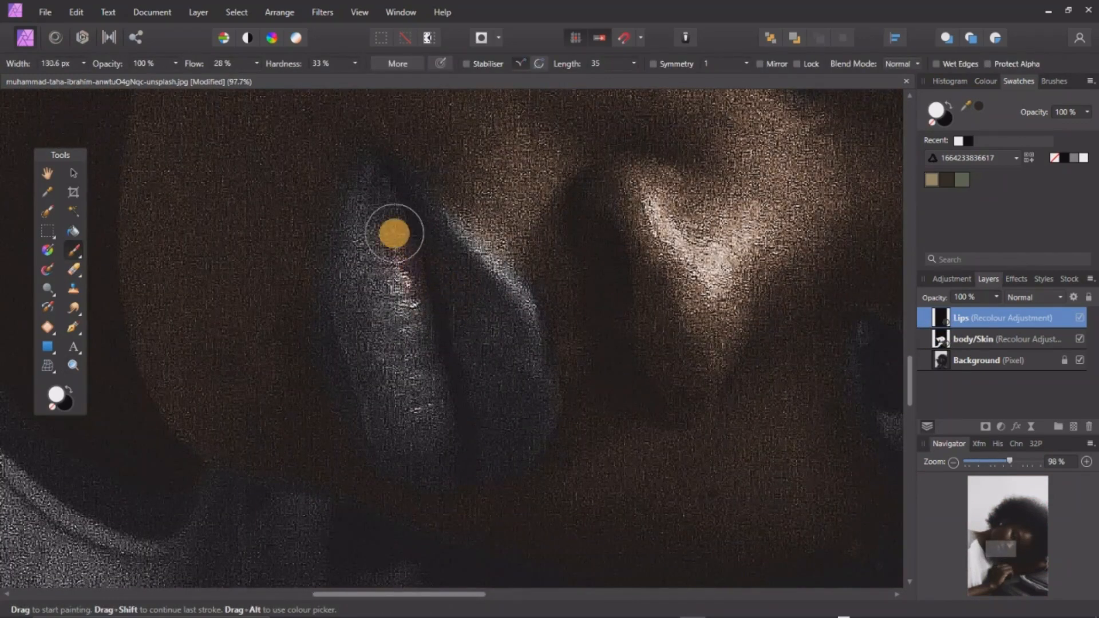
{"action": "mouse_move", "coordinate": [376, 180]}
{"action": "left_mouse_down"}
{"action": "mouse_move", "coordinate": [383, 407]}
{"action": "mouse_move", "coordinate": [408, 231]}
{"action": "mouse_move", "coordinate": [384, 200]}
{"action": "mouse_move", "coordinate": [451, 235]}
{"action": "mouse_move", "coordinate": [523, 345]}
{"action": "mouse_move", "coordinate": [504, 466]}
{"action": "mouse_move", "coordinate": [428, 261]}
{"action": "mouse_move", "coordinate": [497, 361]}
{"action": "mouse_move", "coordinate": [458, 252]}
{"action": "mouse_move", "coordinate": [534, 418]}
{"action": "mouse_move", "coordinate": [404, 315]}
{"action": "mouse_move", "coordinate": [386, 214]}
{"action": "mouse_move", "coordinate": [362, 224]}
{"action": "mouse_move", "coordinate": [362, 363]}
{"action": "mouse_move", "coordinate": [405, 467]}
{"action": "mouse_move", "coordinate": [436, 419]}
{"action": "mouse_move", "coordinate": [398, 449]}
{"action": "mouse_move", "coordinate": [428, 426]}
{"action": "mouse_move", "coordinate": [512, 436]}
{"action": "mouse_move", "coordinate": [535, 425]}
{"action": "mouse_move", "coordinate": [506, 289]}
{"action": "mouse_move", "coordinate": [432, 195]}
{"action": "mouse_move", "coordinate": [381, 163]}
{"action": "mouse_move", "coordinate": [406, 451]}
{"action": "mouse_move", "coordinate": [396, 336]}
{"action": "left_mouse_up"}
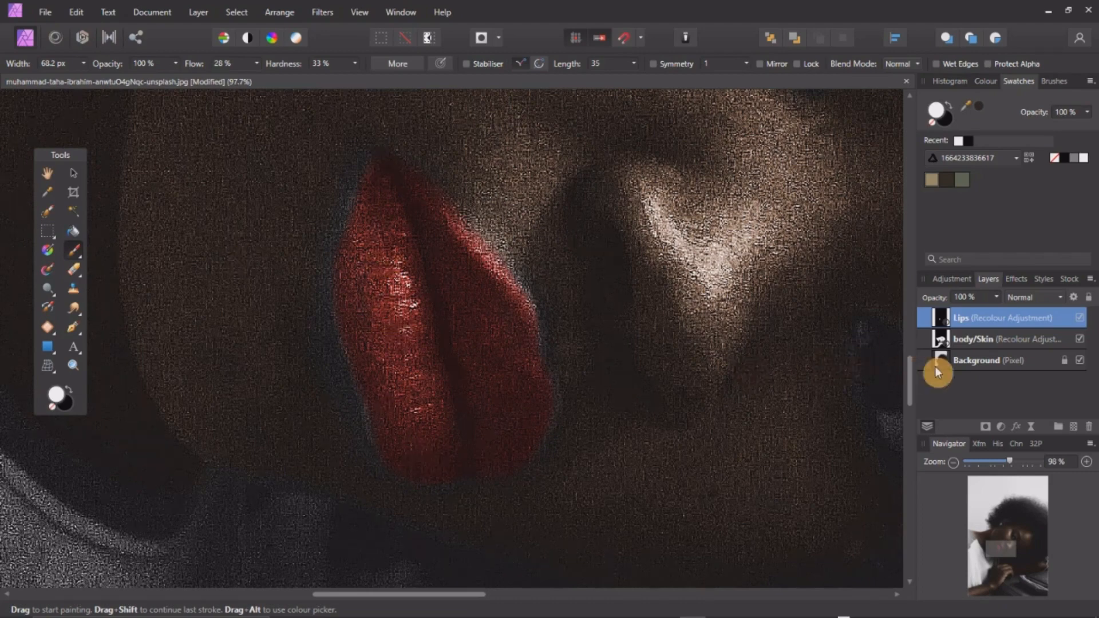
Paint the body/Skin recolour over the grey outline around the lips and reselect the Lips adjustment
{"action": "left_click", "coordinate": [971, 343]}
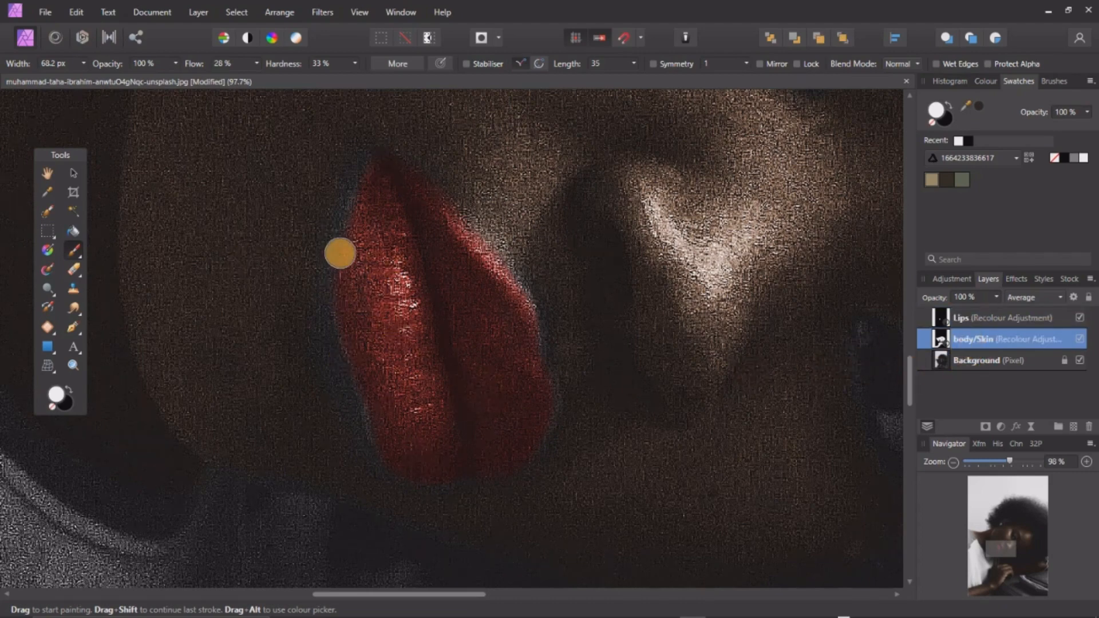
{"action": "mouse_move", "coordinate": [349, 161]}
{"action": "left_mouse_down"}
{"action": "mouse_move", "coordinate": [317, 314]}
{"action": "mouse_move", "coordinate": [369, 472]}
{"action": "mouse_move", "coordinate": [436, 504]}
{"action": "mouse_move", "coordinate": [551, 455]}
{"action": "left_mouse_up"}
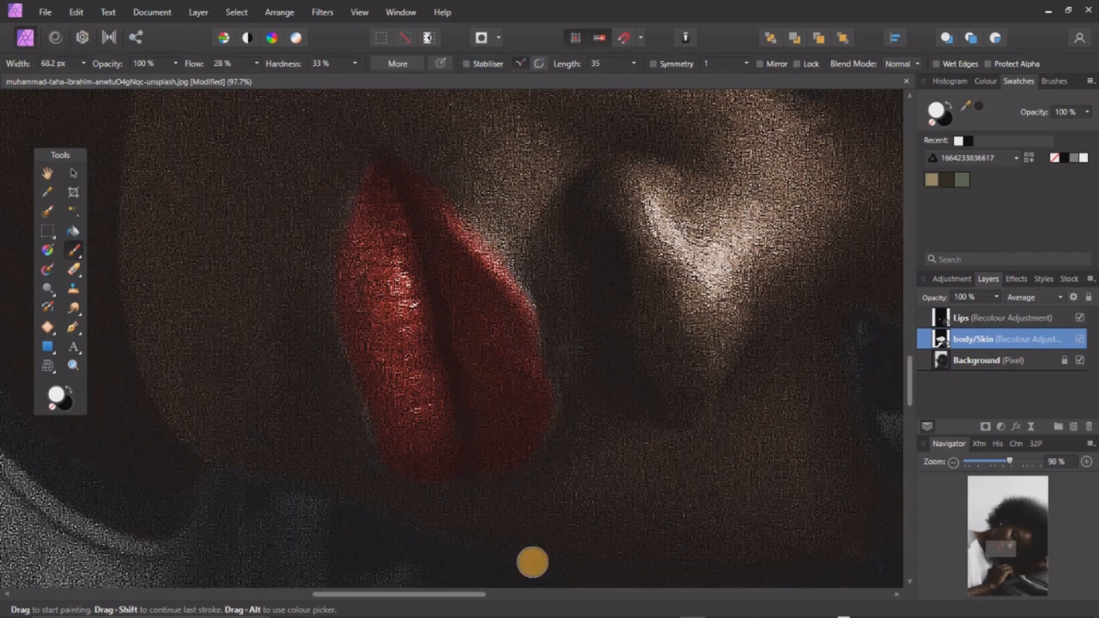
{"action": "left_click", "coordinate": [978, 320]}
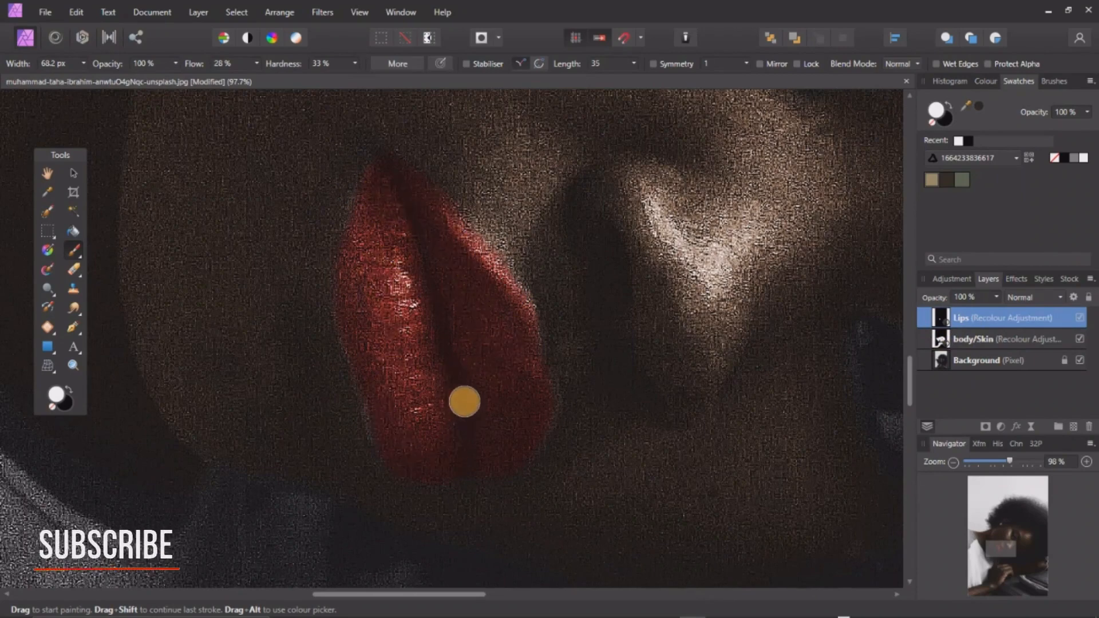
{"action": "scroll", "coordinate": [455, 378], "scroll_direction": "down", "scroll_amount": 5}
{"action": "scroll", "coordinate": [399, 279], "scroll_direction": "down", "scroll_amount": 4}
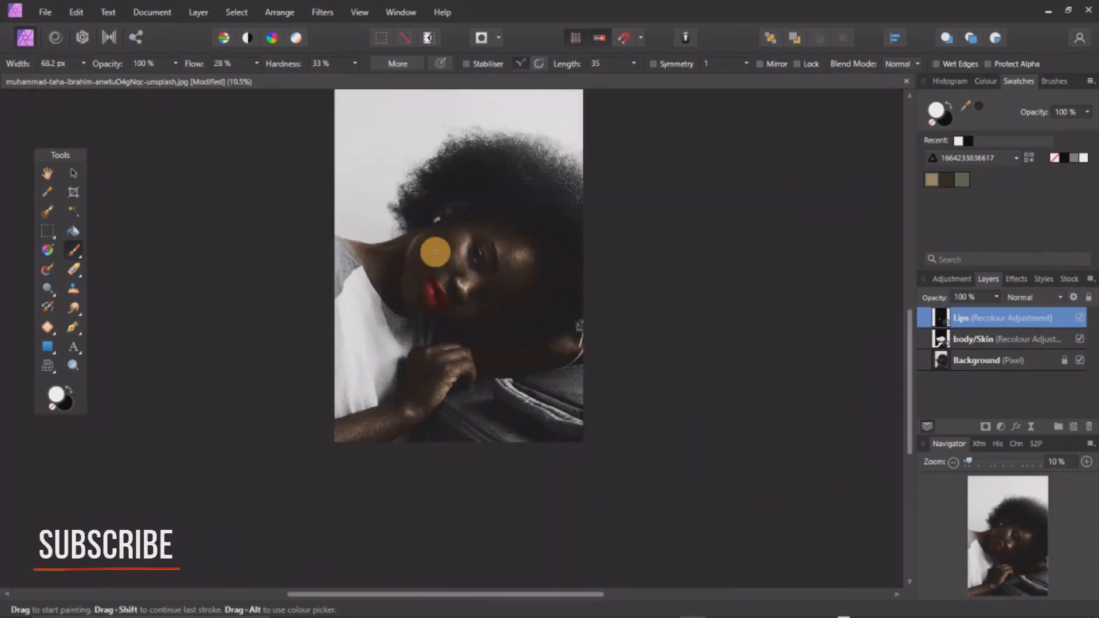
{"action": "scroll", "coordinate": [424, 176], "scroll_direction": "up", "scroll_amount": 2}
{"action": "scroll", "coordinate": [471, 205], "scroll_direction": "down", "scroll_amount": 2}
{"action": "scroll", "coordinate": [450, 208], "scroll_direction": "up", "scroll_amount": 1}
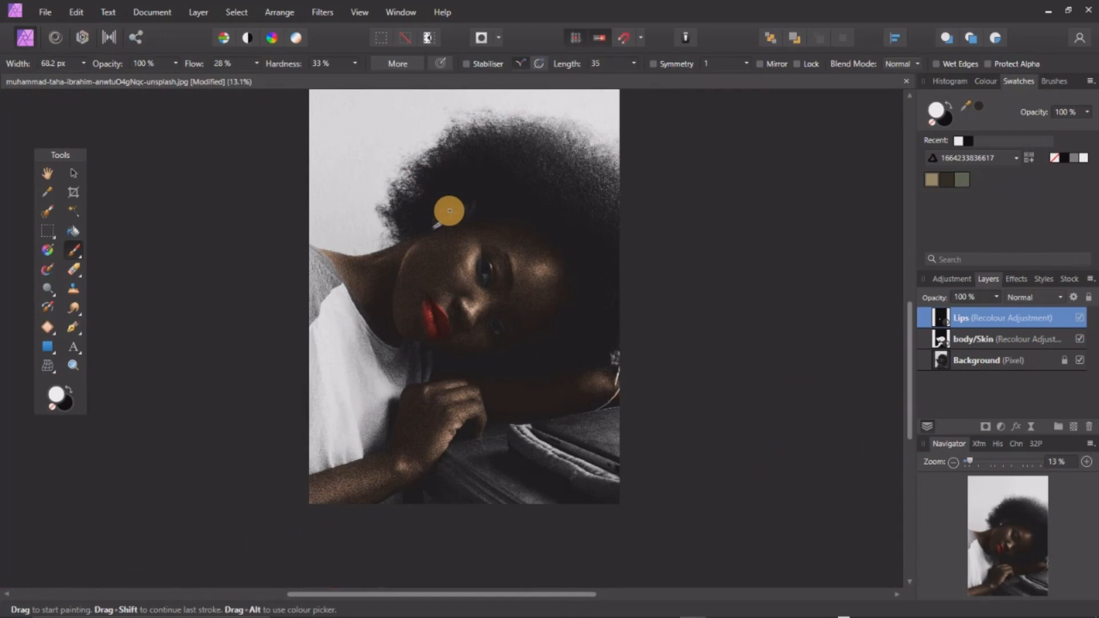
Try the Average blend mode on the Lips adjustment and inspect the lips up close
{"action": "left_click", "coordinate": [1023, 300]}
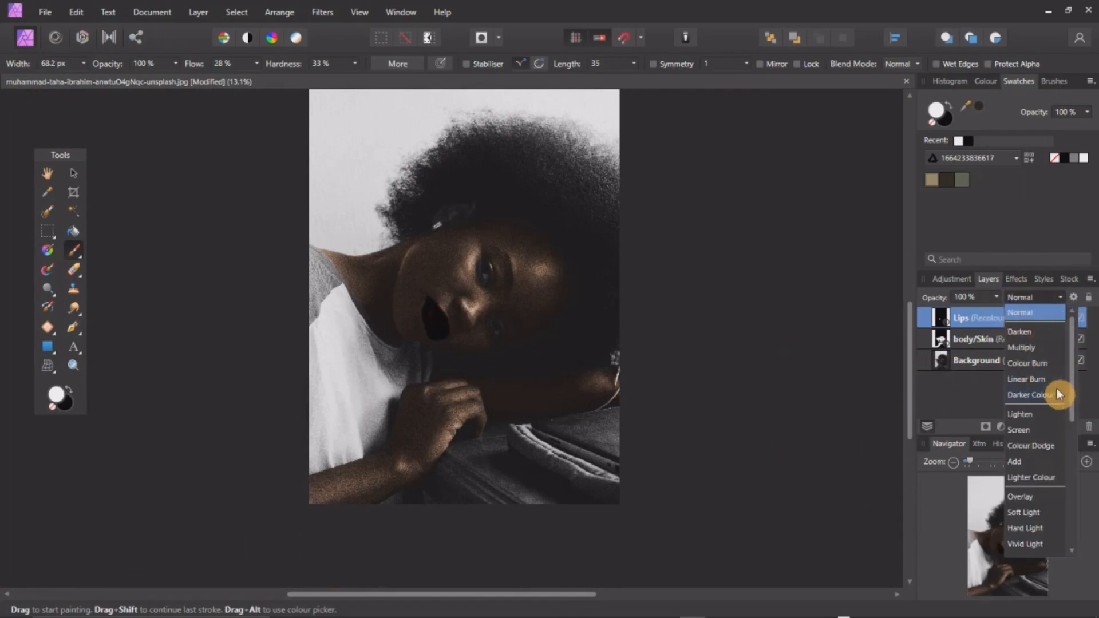
{"action": "left_click_drag", "start_coordinate": [1072, 393], "coordinate": [1078, 525]}
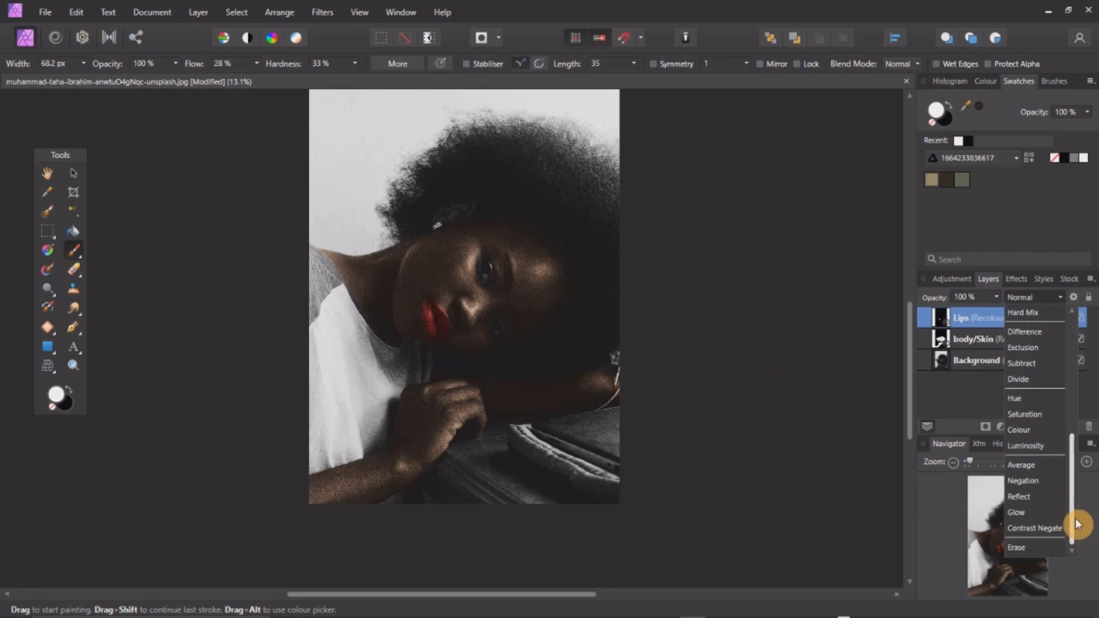
{"action": "left_click", "coordinate": [1015, 464]}
{"action": "key", "text": "z"}
{"action": "left_click_drag", "start_coordinate": [486, 319], "coordinate": [579, 453]}
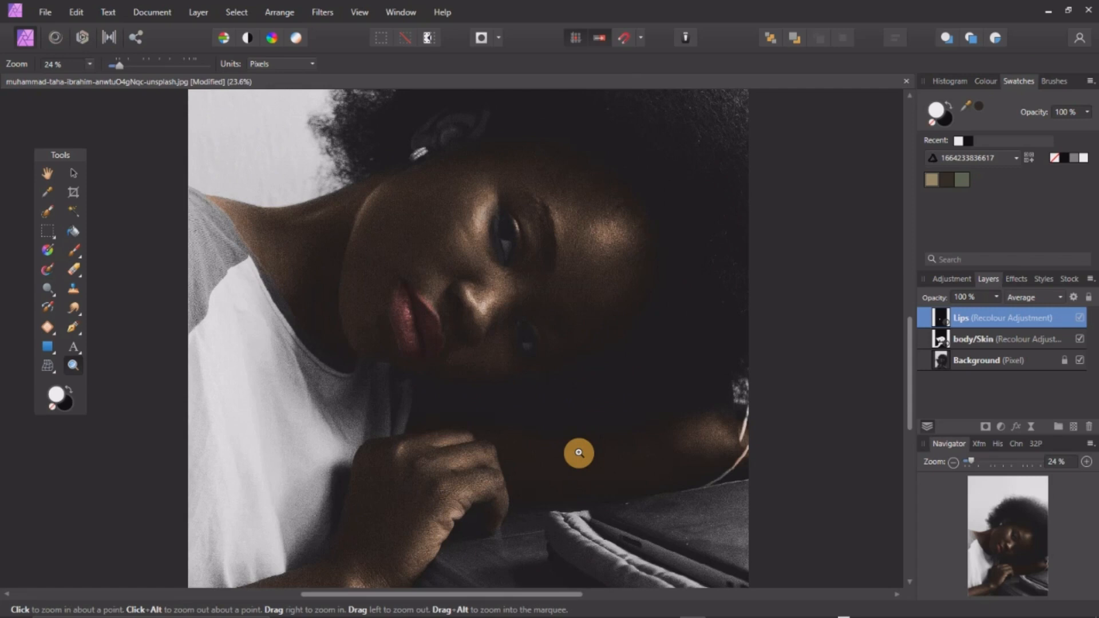
Restore the Lips adjustment's blend mode to Normal and reduce its opacity to 81%
{"action": "left_click", "coordinate": [1049, 299]}
{"action": "scroll", "coordinate": [1021, 409], "scroll_direction": "up", "scroll_amount": 5}
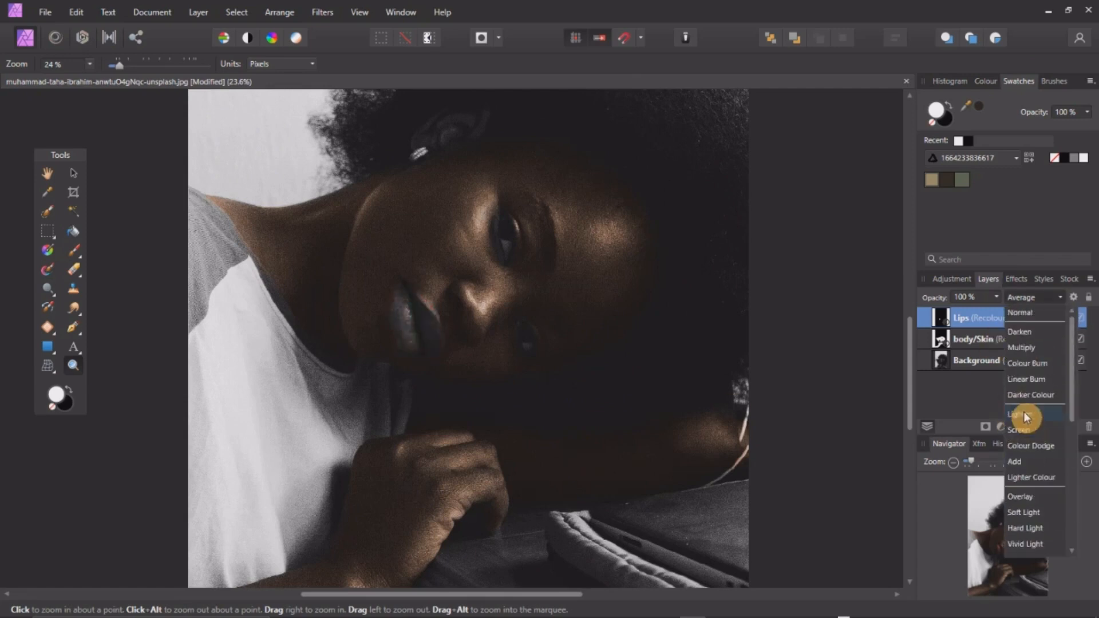
{"action": "left_click", "coordinate": [1017, 312]}
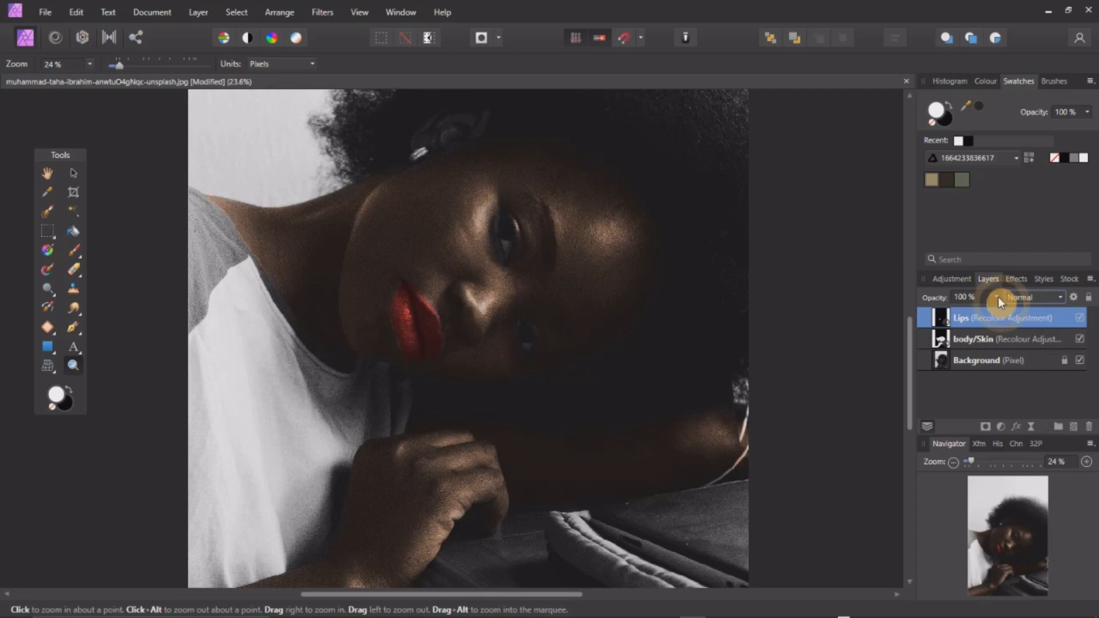
{"action": "left_click_drag", "start_coordinate": [994, 318], "coordinate": [991, 315]}
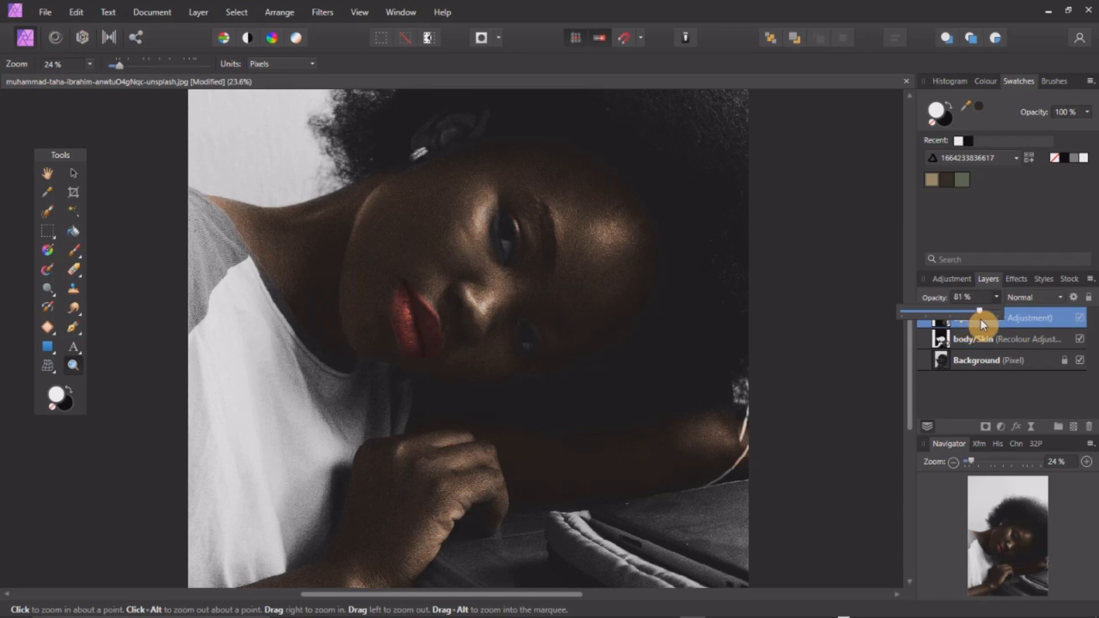
Set the Lips adjustment's opacity to 82% and check the result on the whole portrait
{"action": "left_click", "coordinate": [722, 42]}
{"action": "scroll", "coordinate": [445, 304], "scroll_direction": "down", "scroll_amount": 5}
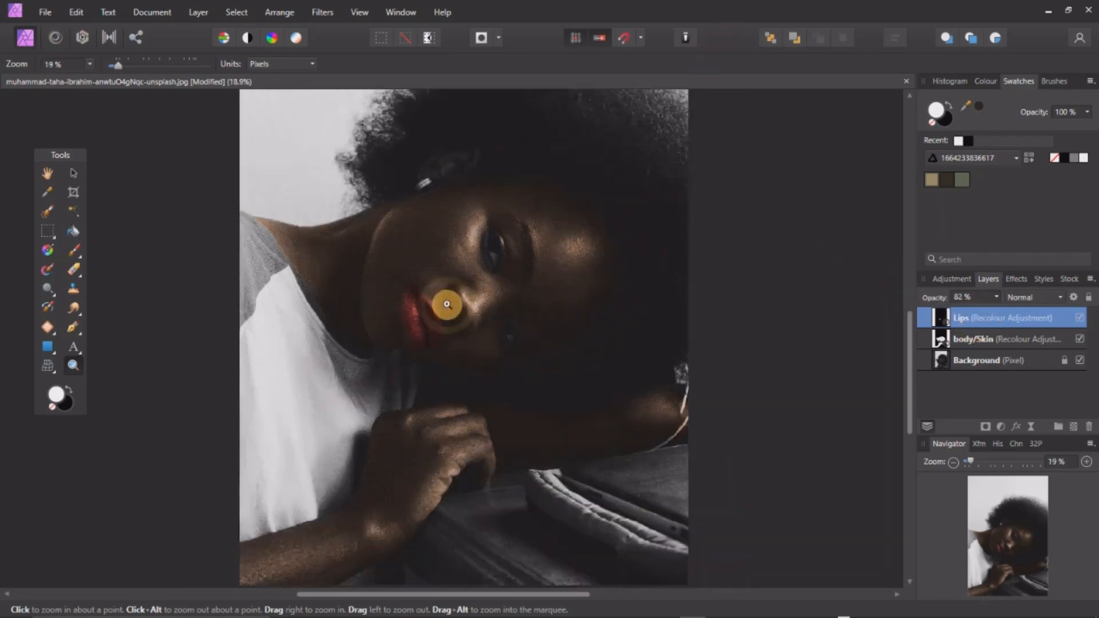
{"action": "scroll", "coordinate": [444, 256], "scroll_direction": "up", "scroll_amount": 2}
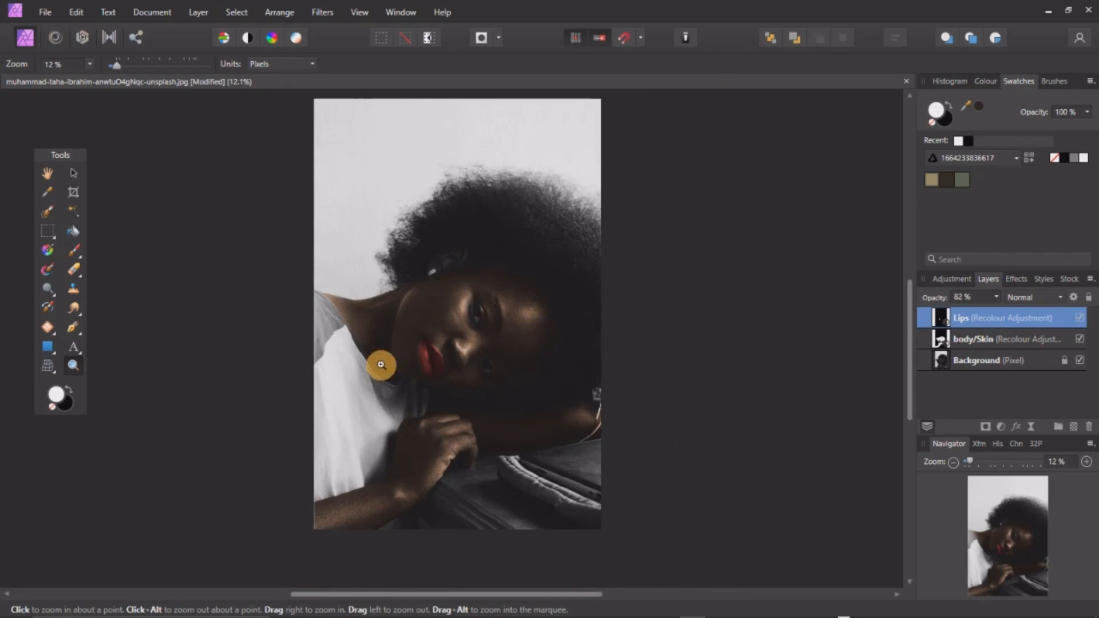
Add a green Recolour adjustment above Lips with hue 131.3° and saturation 50%
{"action": "left_click", "coordinate": [1003, 426]}
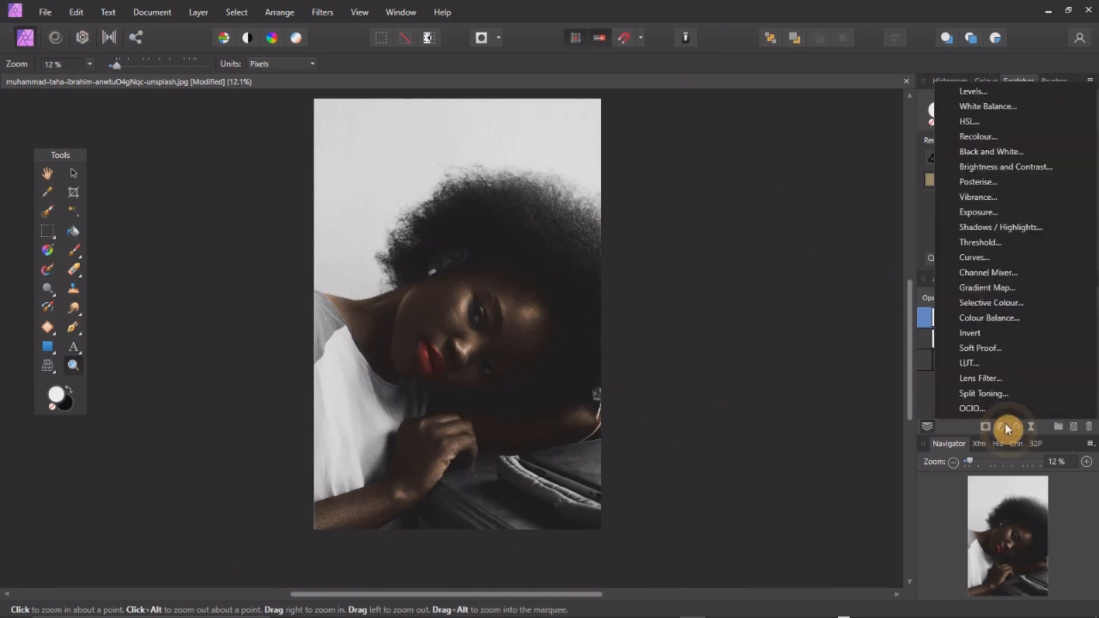
{"action": "left_click", "coordinate": [977, 137]}
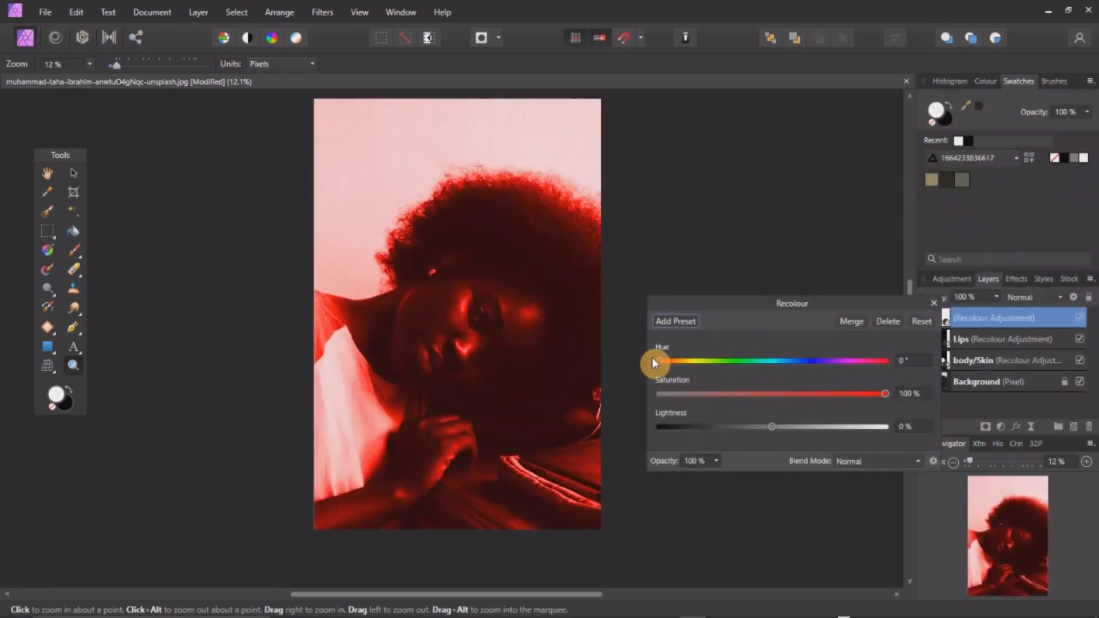
{"action": "left_click_drag", "start_coordinate": [658, 361], "coordinate": [741, 359]}
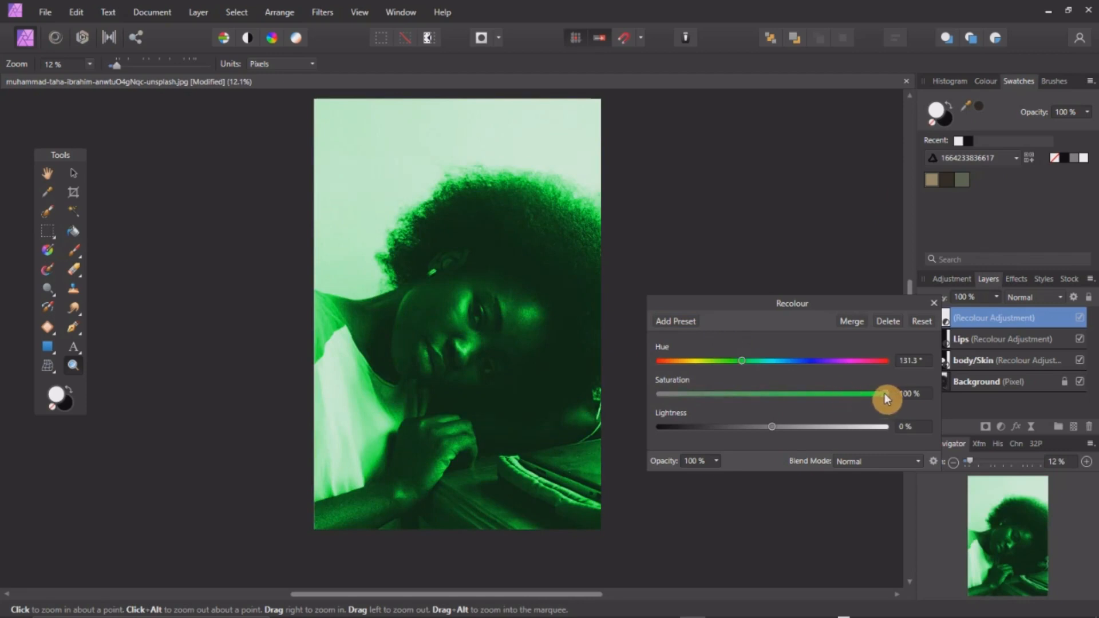
{"action": "left_click_drag", "start_coordinate": [884, 395], "coordinate": [826, 399]}
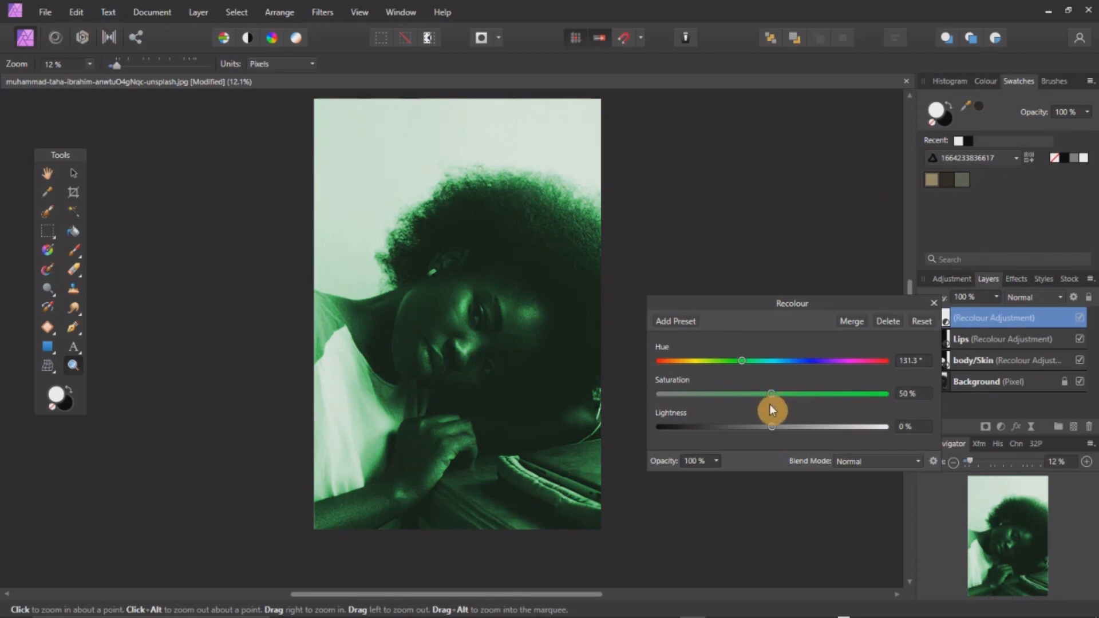
{"action": "left_click", "coordinate": [933, 302]}
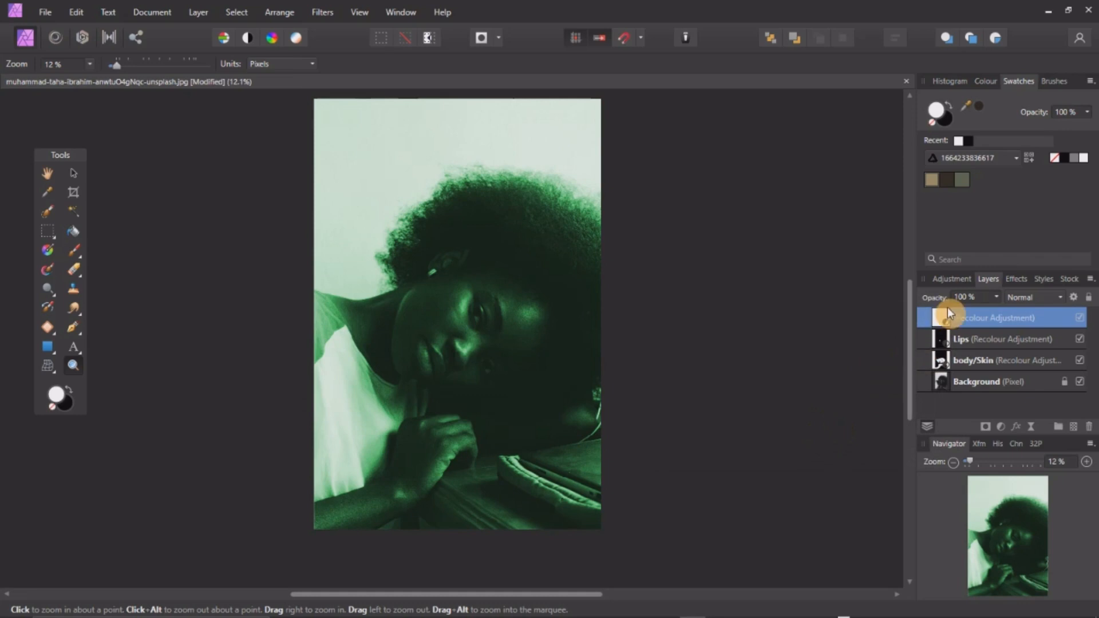
Invert the new recolour's mask to hide its effect and rename the adjustment Shirt
{"action": "key", "text": "ctrl+i"}
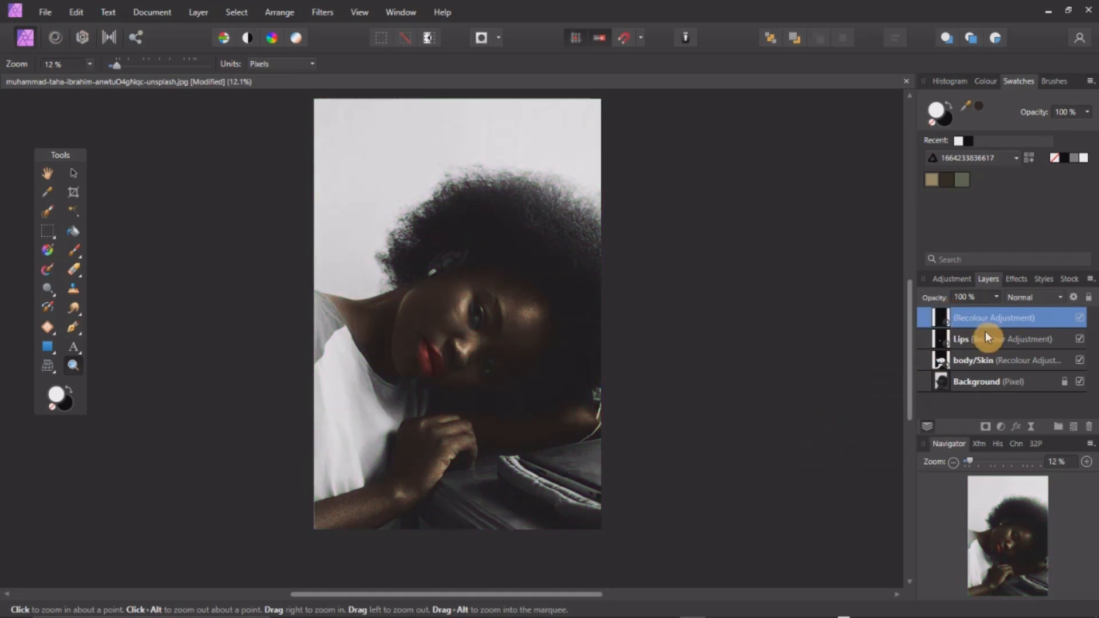
{"action": "double_click", "coordinate": [1003, 318]}
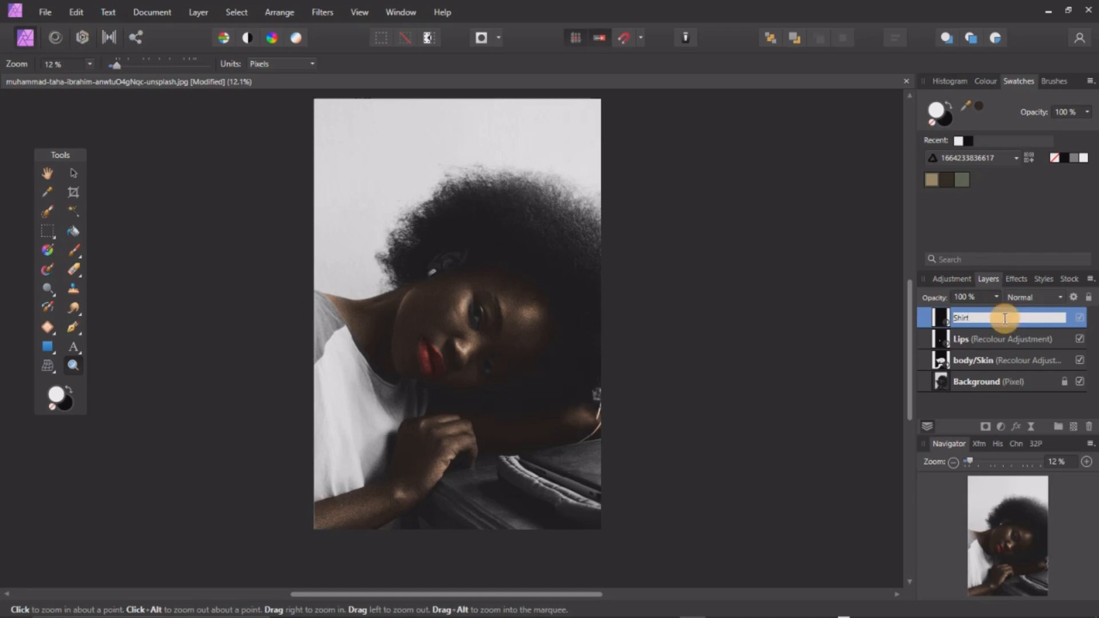
{"action": "type", "text": "Shirt"}
{"action": "key", "text": "Return"}
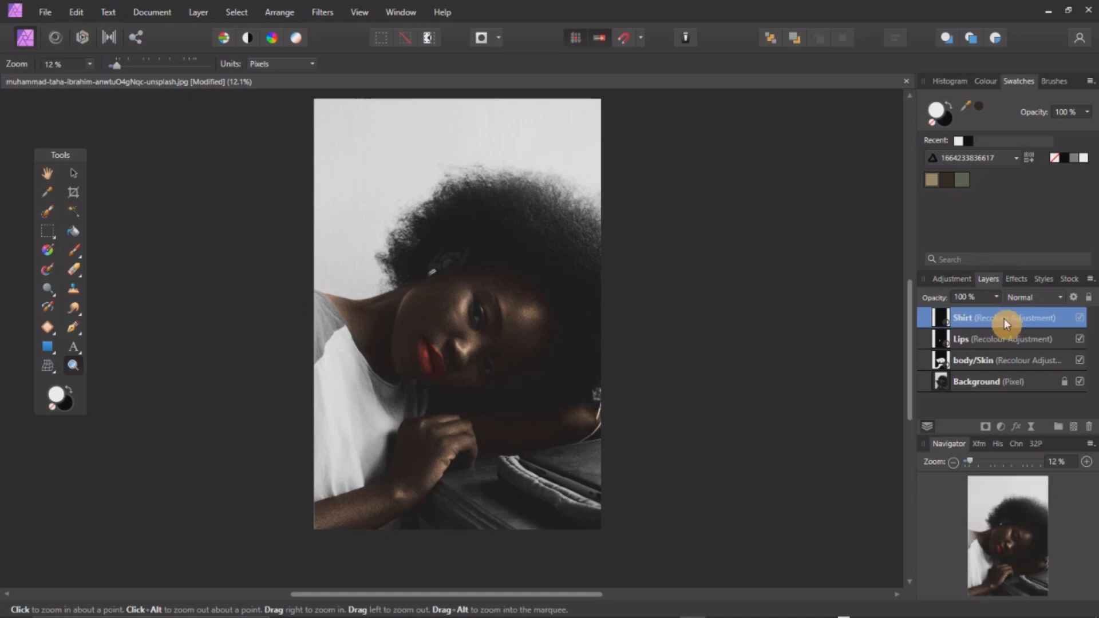
Paint the Shirt recolour over the shoulder and upper part of the shirt with the Paint Brush
{"action": "left_click", "coordinate": [72, 250]}
{"action": "key", "text": "z"}
{"action": "mouse_move", "coordinate": [420, 364]}
{"action": "left_mouse_down"}
{"action": "mouse_move", "coordinate": [598, 515]}
{"action": "mouse_move", "coordinate": [658, 547]}
{"action": "left_mouse_up"}
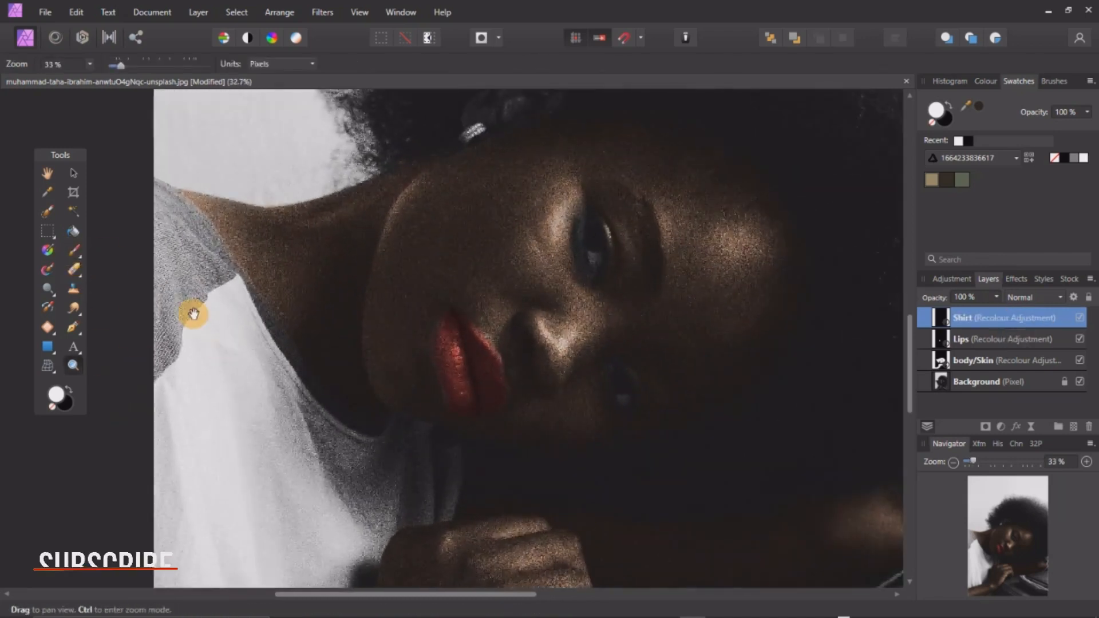
{"action": "mouse_move", "coordinate": [194, 313]}
{"action": "left_mouse_down"}
{"action": "mouse_move", "coordinate": [263, 228]}
{"action": "mouse_move", "coordinate": [282, 263]}
{"action": "left_mouse_up"}
{"action": "left_click", "coordinate": [74, 250]}
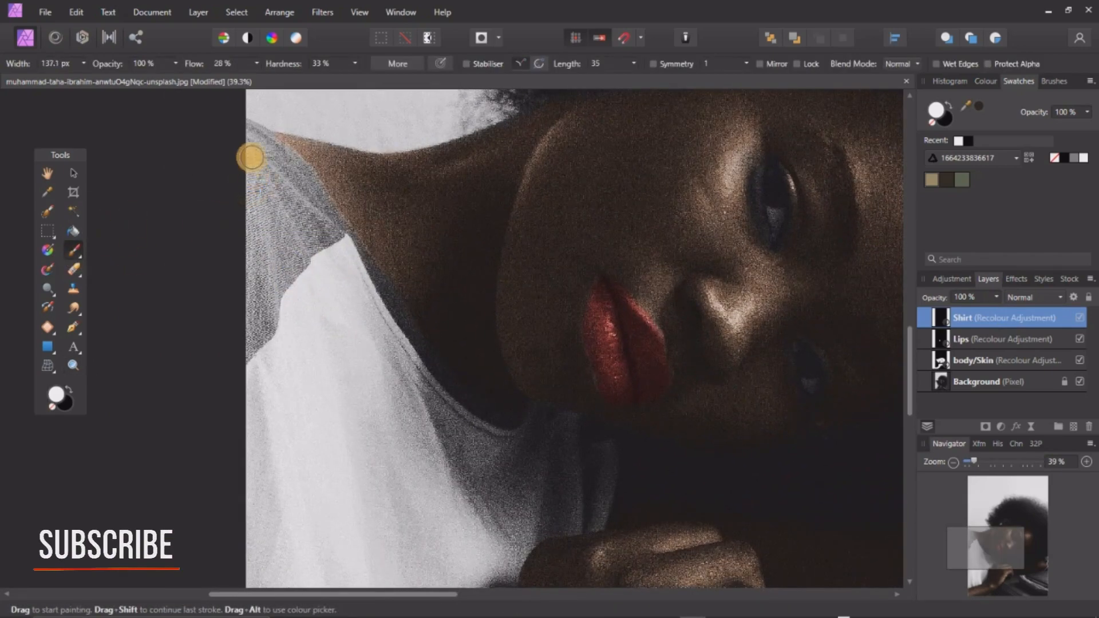
{"action": "mouse_move", "coordinate": [251, 157]}
{"action": "left_mouse_down"}
{"action": "mouse_move", "coordinate": [252, 441]}
{"action": "mouse_move", "coordinate": [348, 399]}
{"action": "mouse_move", "coordinate": [265, 158]}
{"action": "mouse_move", "coordinate": [395, 429]}
{"action": "left_mouse_up"}
{"action": "scroll", "coordinate": [249, 525], "scroll_direction": "down", "scroll_amount": 2}
{"action": "left_click_drag", "start_coordinate": [249, 472], "coordinate": [253, 257]}
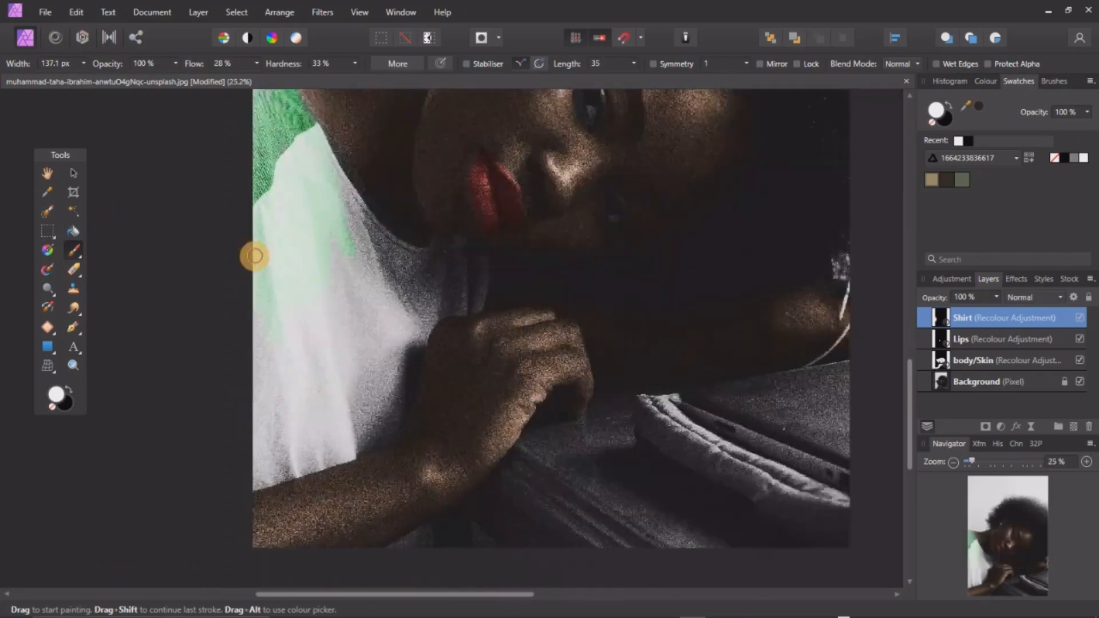
Enlarge the brush to 317.2 px and paint the green over the lower shirt down to the forearm
{"action": "key", "text": "]"}
{"action": "key", "text": "]"}
{"action": "key", "text": "]"}
{"action": "key", "text": "]"}
{"action": "key", "text": "]"}
{"action": "key", "text": "]"}
{"action": "mouse_move", "coordinate": [259, 299]}
{"action": "left_mouse_down"}
{"action": "mouse_move", "coordinate": [262, 440]}
{"action": "mouse_move", "coordinate": [301, 459]}
{"action": "mouse_move", "coordinate": [386, 373]}
{"action": "mouse_move", "coordinate": [287, 400]}
{"action": "mouse_move", "coordinate": [341, 421]}
{"action": "left_mouse_up"}
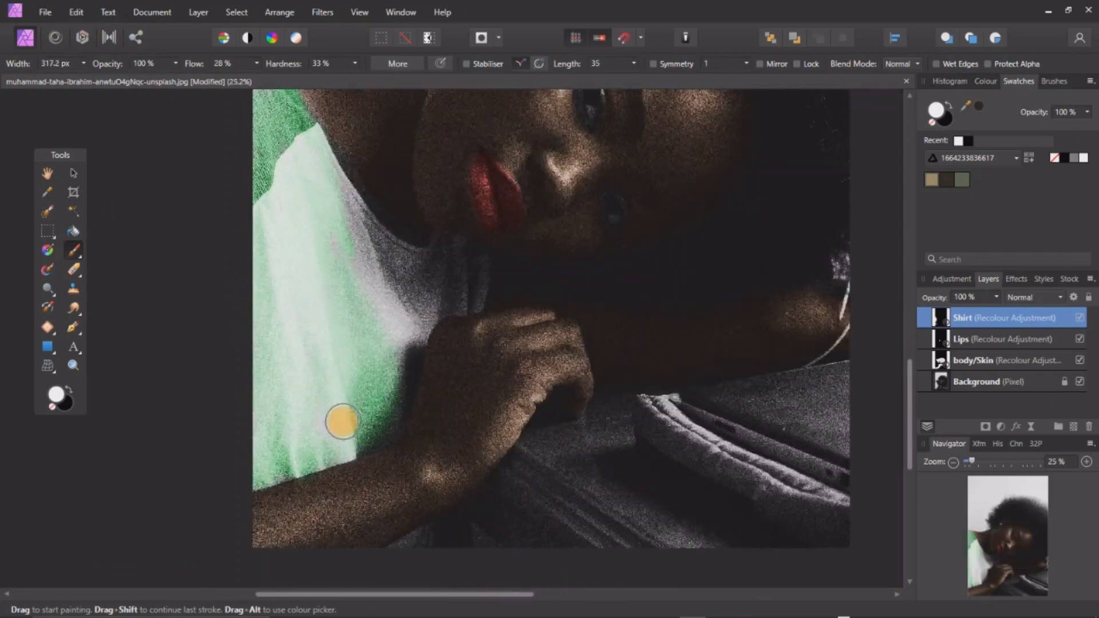
Paint the shirt below the neckline and along the hand and forearm, reducing the brush width to 111.7 px
{"action": "scroll", "coordinate": [211, 343], "scroll_direction": "up", "scroll_amount": 3}
{"action": "mouse_move", "coordinate": [337, 212]}
{"action": "left_mouse_down"}
{"action": "mouse_move", "coordinate": [211, 343]}
{"action": "mouse_move", "coordinate": [298, 488]}
{"action": "mouse_move", "coordinate": [162, 381]}
{"action": "left_mouse_up"}
{"action": "mouse_move", "coordinate": [331, 537]}
{"action": "left_mouse_down"}
{"action": "mouse_move", "coordinate": [363, 400]}
{"action": "mouse_move", "coordinate": [334, 387]}
{"action": "mouse_move", "coordinate": [350, 391]}
{"action": "left_mouse_up"}
{"action": "key", "text": "["}
{"action": "key", "text": "["}
{"action": "key", "text": "["}
{"action": "key", "text": "["}
{"action": "key", "text": "["}
{"action": "key", "text": "["}
{"action": "key", "text": "["}
{"action": "key", "text": "["}
{"action": "key", "text": "["}
{"action": "mouse_move", "coordinate": [495, 291]}
{"action": "left_mouse_down"}
{"action": "mouse_move", "coordinate": [519, 379]}
{"action": "mouse_move", "coordinate": [466, 400]}
{"action": "mouse_move", "coordinate": [402, 474]}
{"action": "mouse_move", "coordinate": [482, 267]}
{"action": "mouse_move", "coordinate": [424, 287]}
{"action": "mouse_move", "coordinate": [332, 261]}
{"action": "left_mouse_up"}
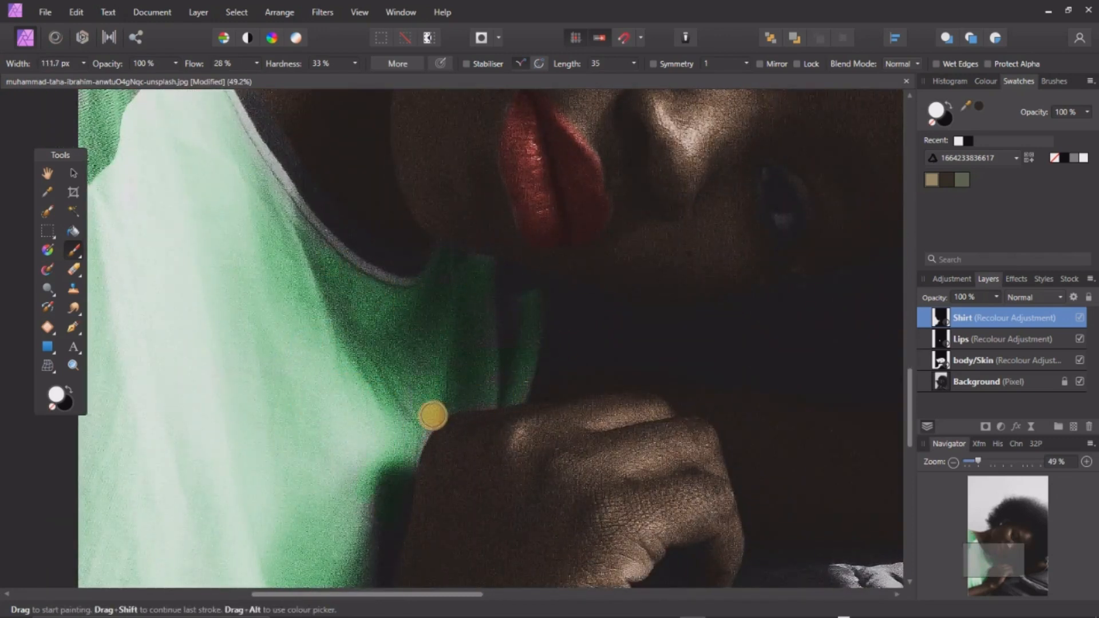
{"action": "mouse_move", "coordinate": [532, 297]}
{"action": "left_mouse_down"}
{"action": "mouse_move", "coordinate": [494, 303]}
{"action": "mouse_move", "coordinate": [485, 265]}
{"action": "mouse_move", "coordinate": [438, 331]}
{"action": "mouse_move", "coordinate": [518, 387]}
{"action": "mouse_move", "coordinate": [467, 399]}
{"action": "mouse_move", "coordinate": [407, 445]}
{"action": "mouse_move", "coordinate": [496, 199]}
{"action": "left_mouse_up"}
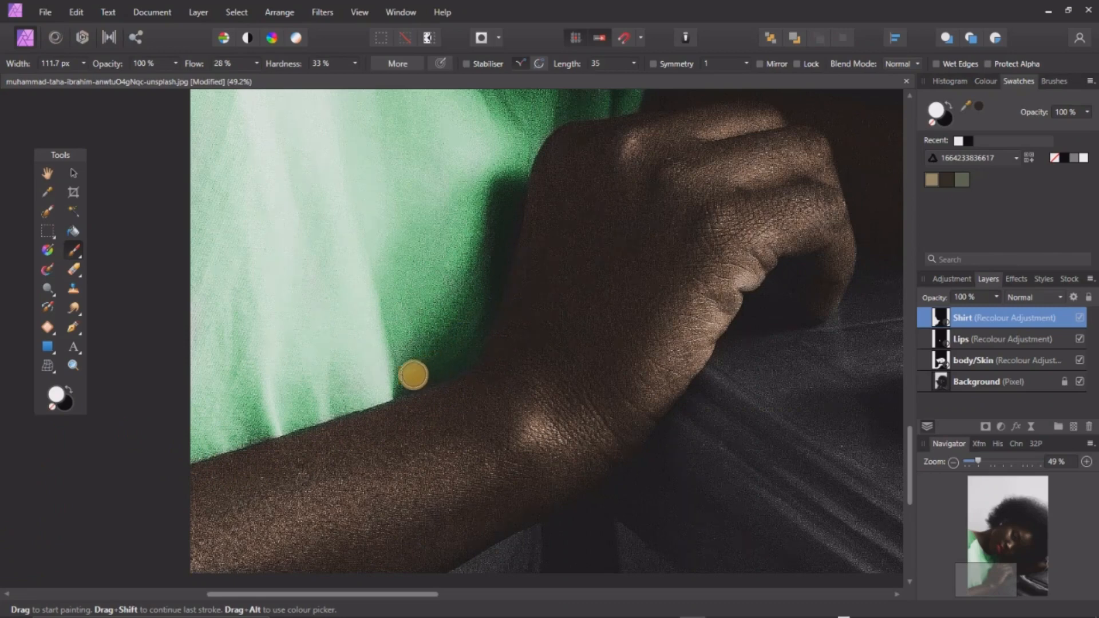
Reduce the brush width to 58.3 px and paint the remaining grey collar edge green from chin to shoulder
{"action": "scroll", "coordinate": [444, 322], "scroll_direction": "down", "scroll_amount": 5}
{"action": "scroll", "coordinate": [437, 288], "scroll_direction": "up", "scroll_amount": 3}
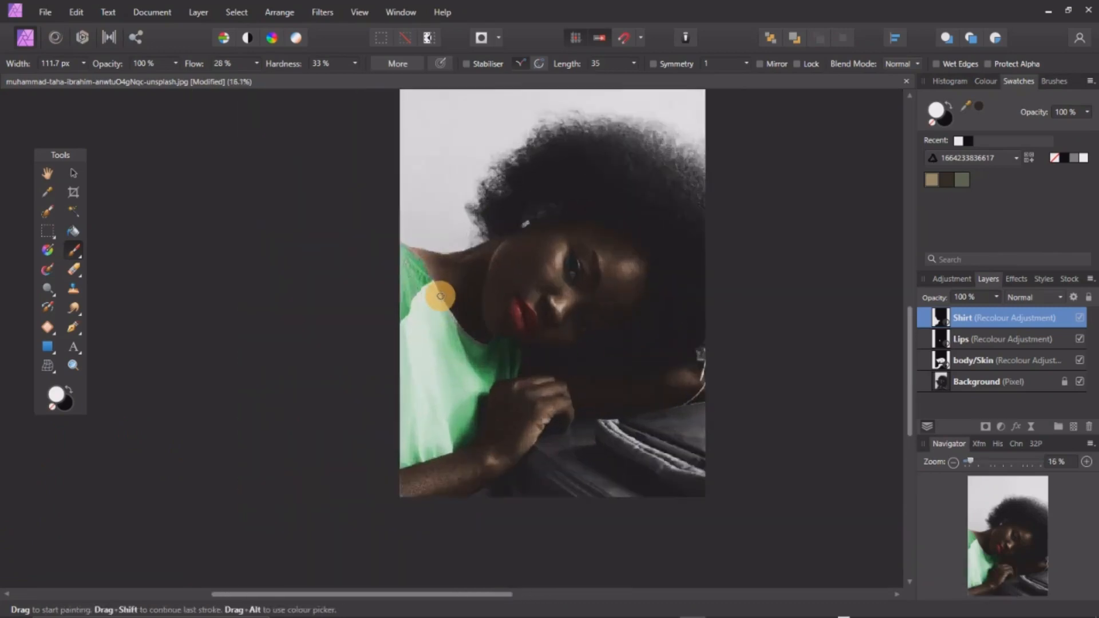
{"action": "scroll", "coordinate": [616, 490], "scroll_direction": "up", "scroll_amount": 3}
{"action": "scroll", "coordinate": [636, 464], "scroll_direction": "up", "scroll_amount": 2}
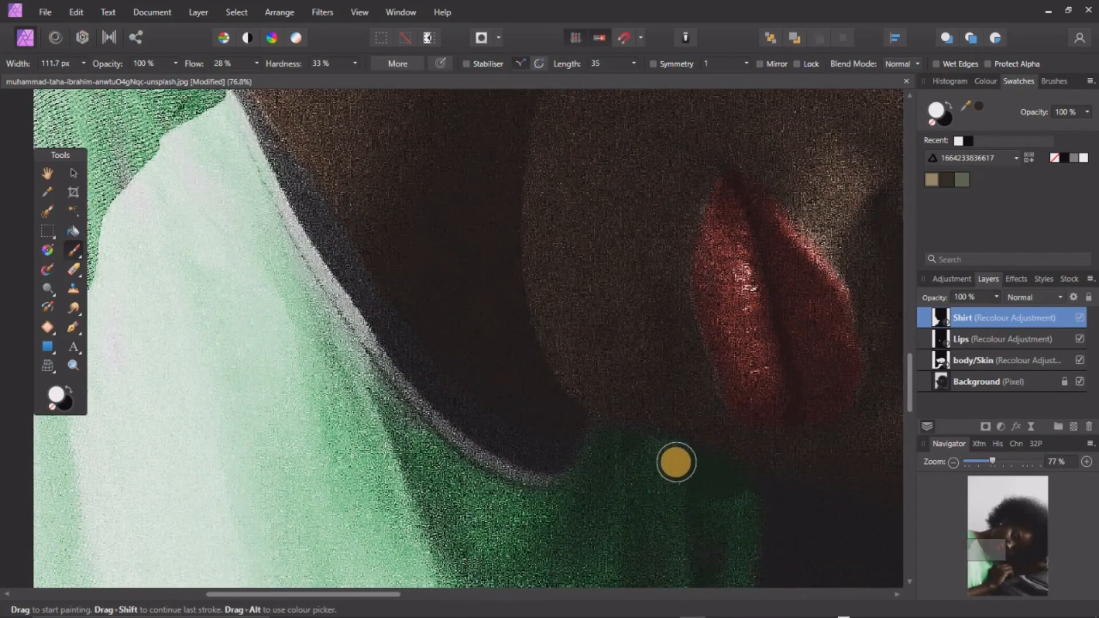
{"action": "key", "text": "bracketleft"}
{"action": "key", "text": "bracketleft"}
{"action": "key", "text": "bracketleft"}
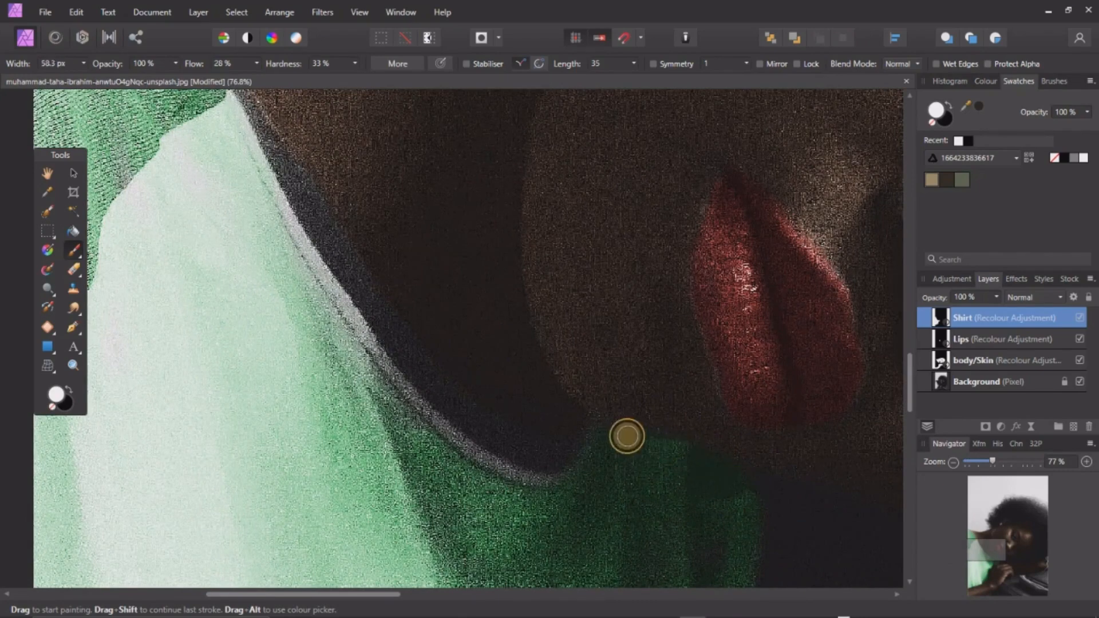
{"action": "mouse_move", "coordinate": [600, 431]}
{"action": "left_mouse_down"}
{"action": "mouse_move", "coordinate": [566, 473]}
{"action": "mouse_move", "coordinate": [514, 479]}
{"action": "mouse_move", "coordinate": [579, 452]}
{"action": "mouse_move", "coordinate": [542, 472]}
{"action": "mouse_move", "coordinate": [563, 450]}
{"action": "mouse_move", "coordinate": [527, 467]}
{"action": "mouse_move", "coordinate": [560, 453]}
{"action": "mouse_move", "coordinate": [443, 420]}
{"action": "mouse_move", "coordinate": [518, 443]}
{"action": "mouse_move", "coordinate": [380, 315]}
{"action": "mouse_move", "coordinate": [361, 315]}
{"action": "mouse_move", "coordinate": [372, 371]}
{"action": "mouse_move", "coordinate": [406, 396]}
{"action": "mouse_move", "coordinate": [420, 381]}
{"action": "mouse_move", "coordinate": [557, 515]}
{"action": "mouse_move", "coordinate": [601, 519]}
{"action": "left_mouse_up"}
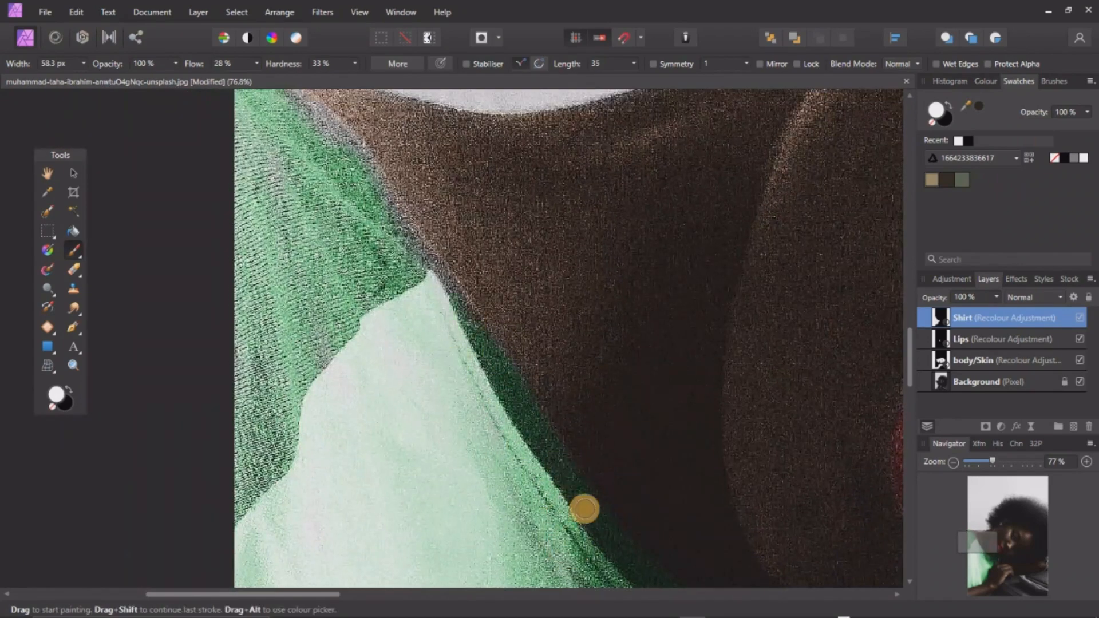
{"action": "left_click_drag", "start_coordinate": [394, 328], "coordinate": [425, 435]}
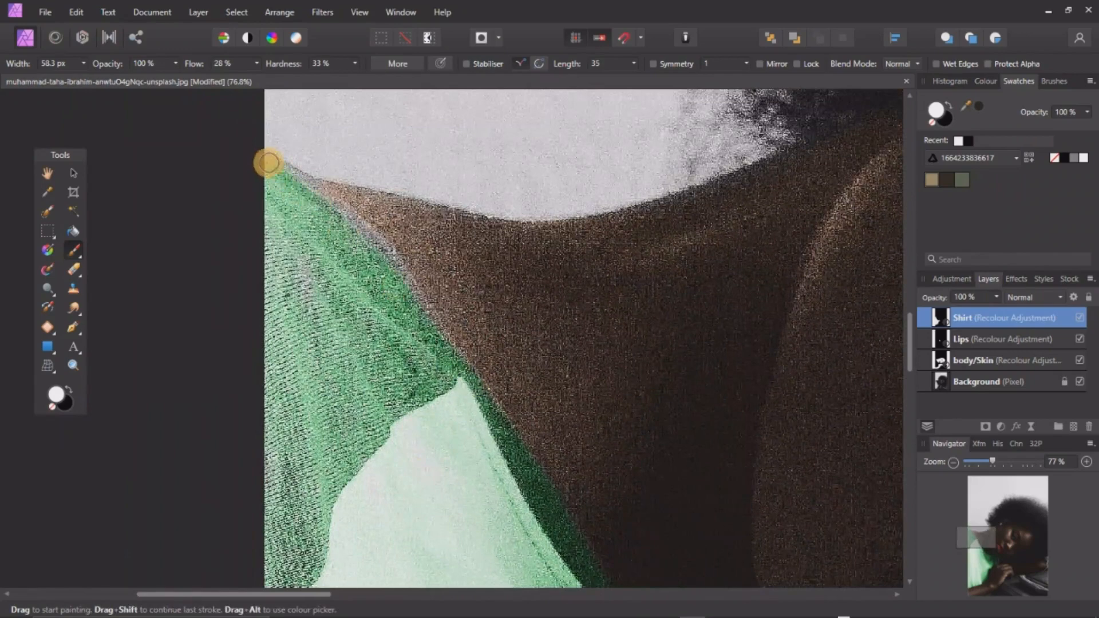
{"action": "scroll", "coordinate": [367, 401], "scroll_direction": "down", "scroll_amount": 3}
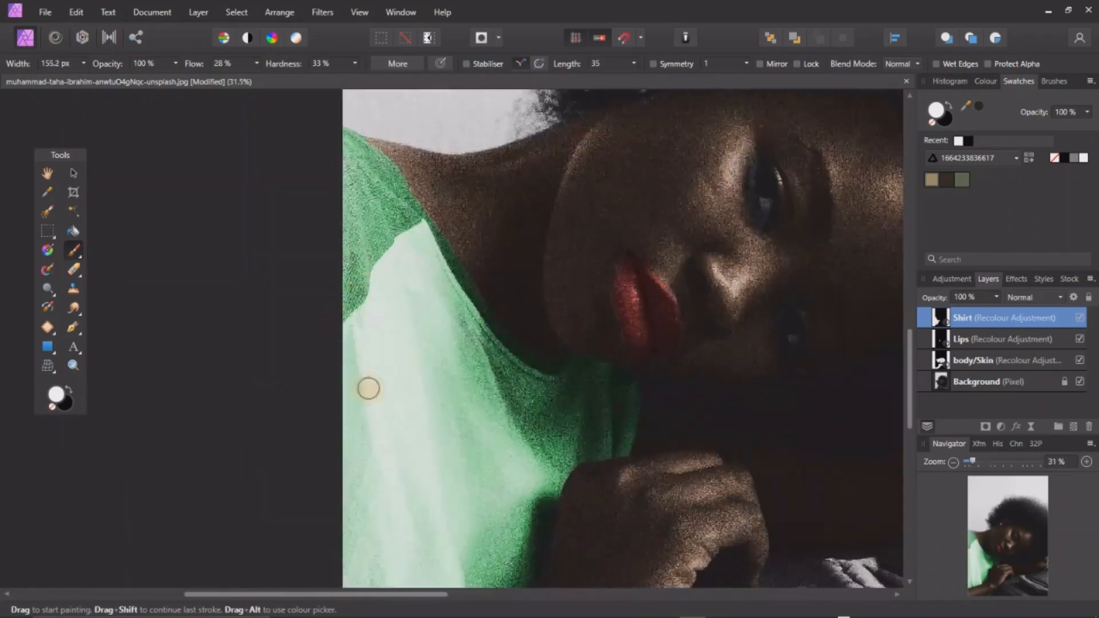
{"action": "scroll", "coordinate": [466, 246], "scroll_direction": "down", "scroll_amount": 3}
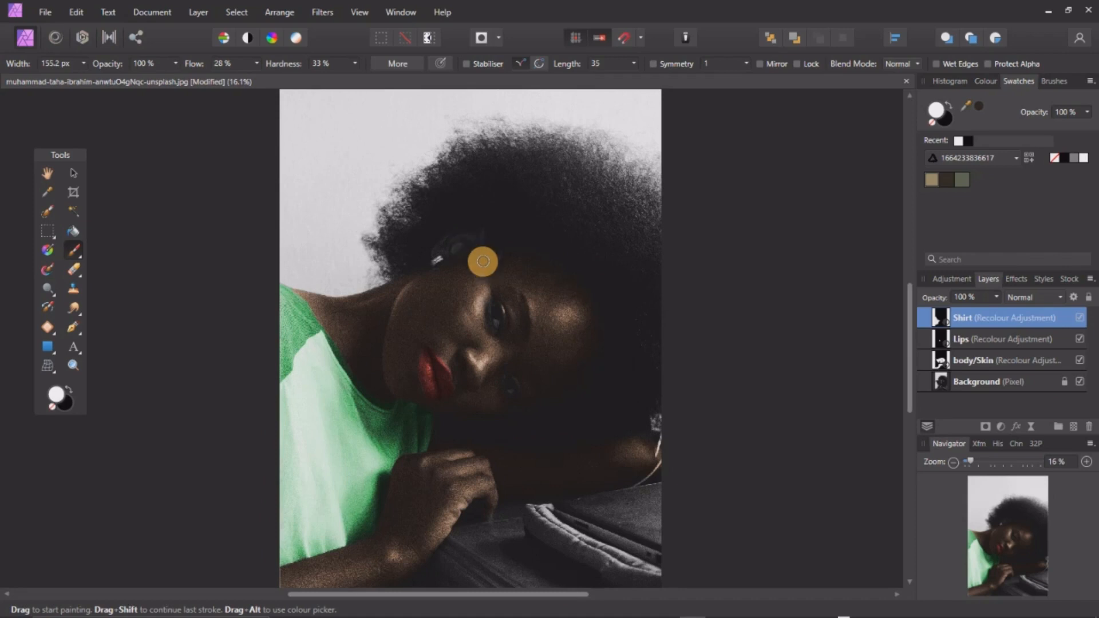
Add another green Recolour adjustment for the table, with hue 148.8° and a reduced saturation
{"action": "left_click_drag", "start_coordinate": [581, 392], "coordinate": [579, 196]}
{"action": "key", "text": "z"}
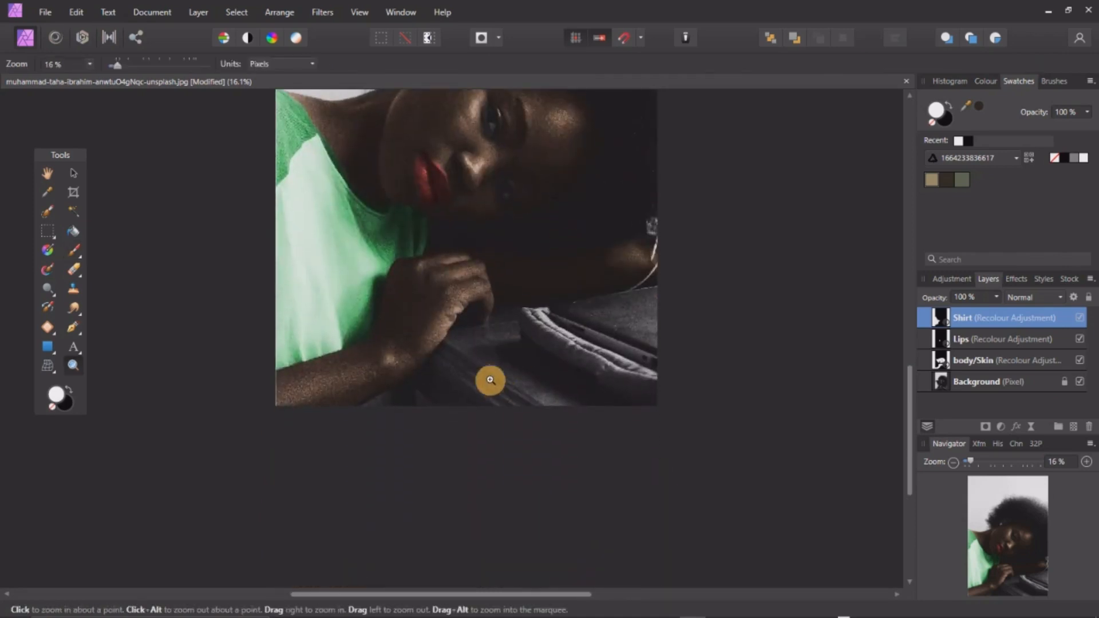
{"action": "left_click_drag", "start_coordinate": [487, 380], "coordinate": [684, 478]}
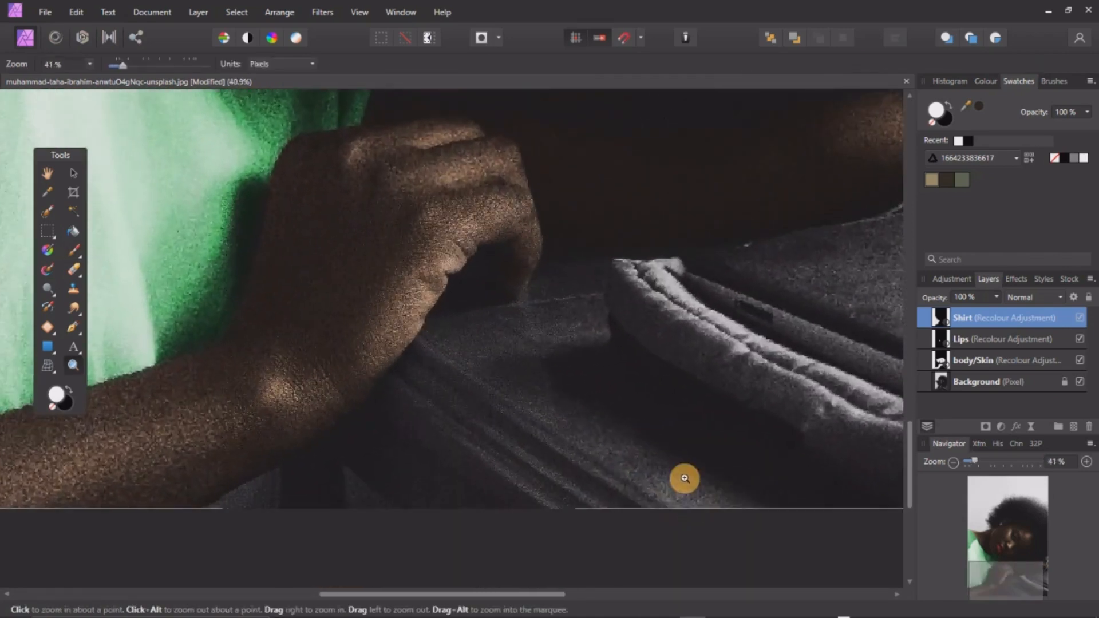
{"action": "left_click", "coordinate": [1009, 427]}
{"action": "left_click", "coordinate": [976, 140]}
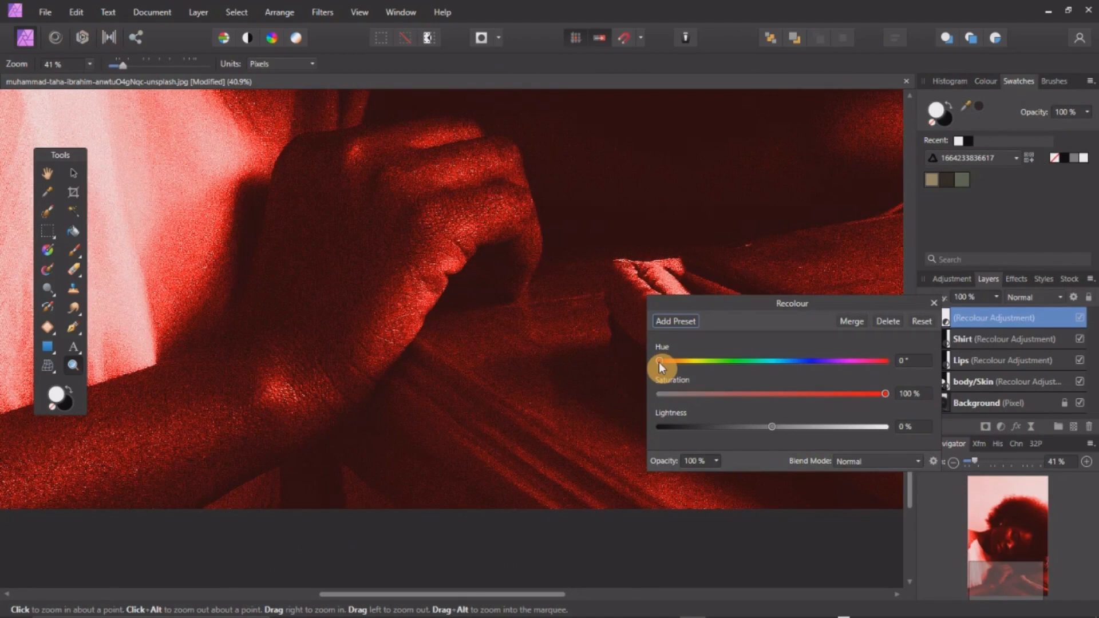
{"action": "left_click_drag", "start_coordinate": [658, 362], "coordinate": [748, 361]}
{"action": "left_click_drag", "start_coordinate": [887, 393], "coordinate": [816, 396]}
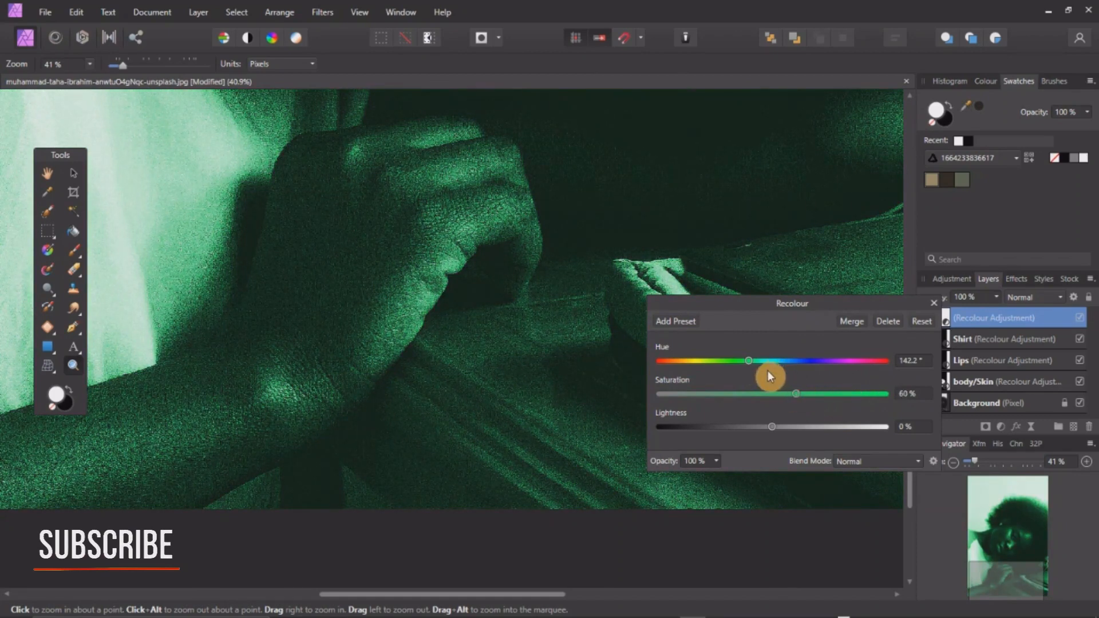
{"action": "left_click_drag", "start_coordinate": [754, 362], "coordinate": [753, 361]}
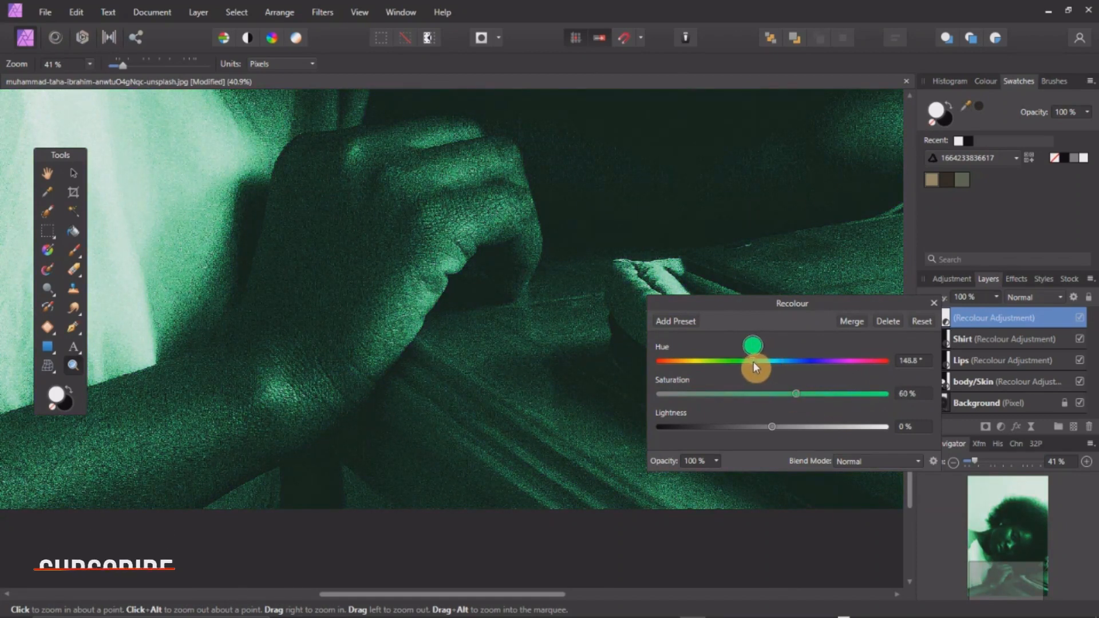
{"action": "left_click_drag", "start_coordinate": [828, 394], "coordinate": [853, 394]}
{"action": "left_click", "coordinate": [935, 304]}
Invert the new recolour's mask and rename the adjustment Table
{"action": "key", "text": "ctrl+i"}
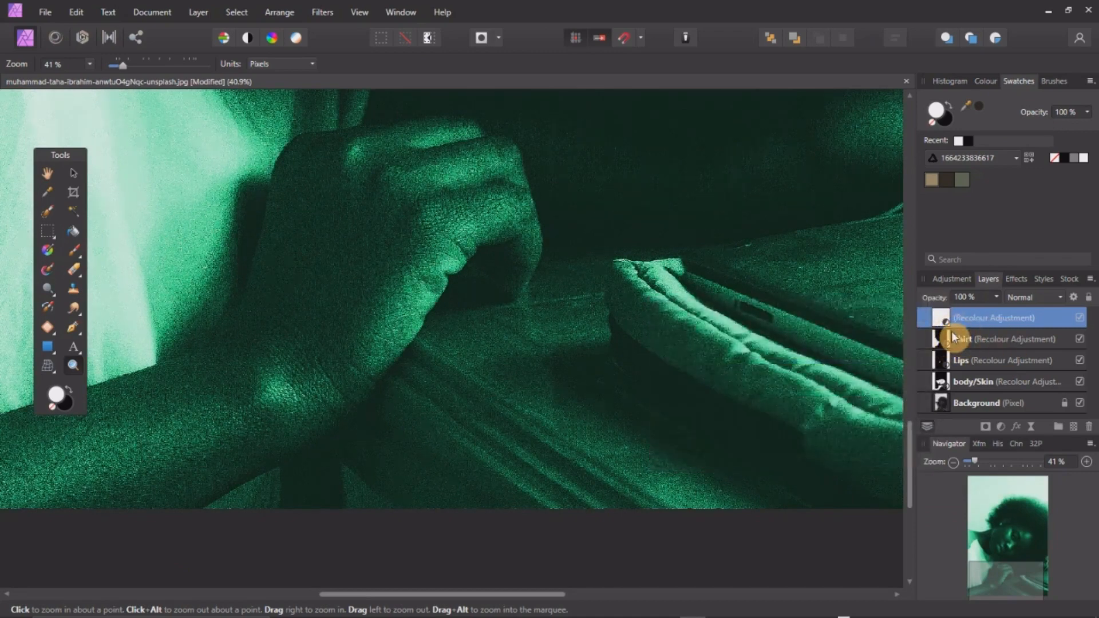
{"action": "double_click", "coordinate": [977, 320]}
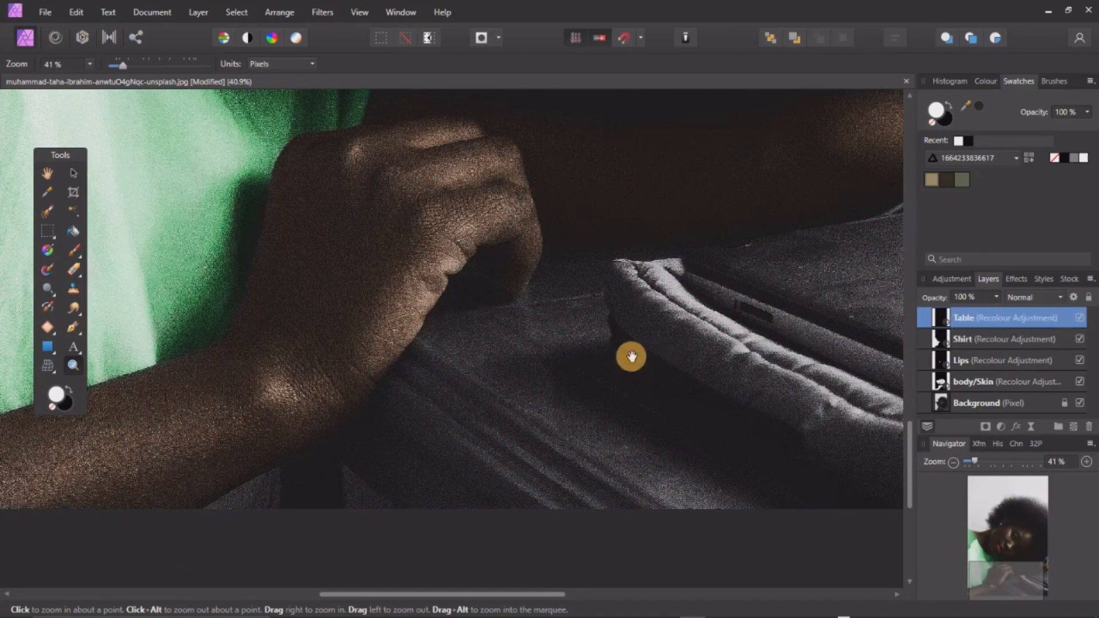
Paint the Table recolour over the surface below the hand and remove the green spill from the wrist with black
{"action": "scroll", "coordinate": [422, 287], "scroll_direction": "down", "scroll_amount": 3}
{"action": "left_click", "coordinate": [73, 251]}
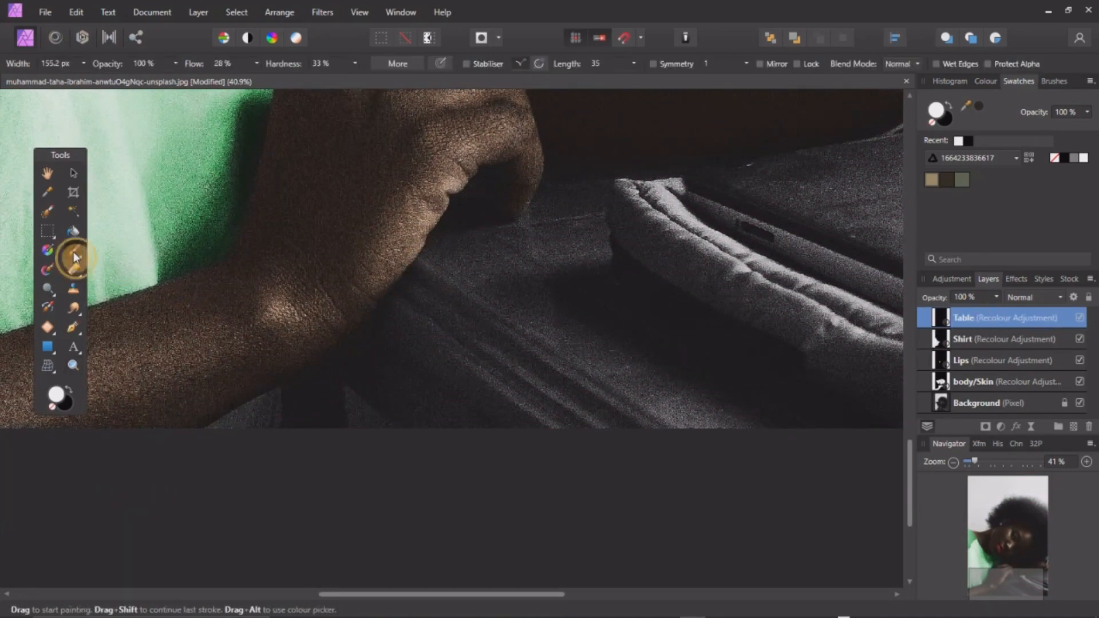
{"action": "mouse_move", "coordinate": [569, 313]}
{"action": "left_mouse_down"}
{"action": "mouse_move", "coordinate": [537, 335]}
{"action": "mouse_move", "coordinate": [494, 245]}
{"action": "mouse_move", "coordinate": [424, 277]}
{"action": "mouse_move", "coordinate": [393, 311]}
{"action": "mouse_move", "coordinate": [442, 349]}
{"action": "mouse_move", "coordinate": [576, 266]}
{"action": "mouse_move", "coordinate": [662, 348]}
{"action": "mouse_move", "coordinate": [790, 388]}
{"action": "mouse_move", "coordinate": [668, 426]}
{"action": "mouse_move", "coordinate": [550, 362]}
{"action": "mouse_move", "coordinate": [624, 416]}
{"action": "mouse_move", "coordinate": [589, 258]}
{"action": "mouse_move", "coordinate": [550, 241]}
{"action": "mouse_move", "coordinate": [568, 247]}
{"action": "mouse_move", "coordinate": [584, 218]}
{"action": "mouse_move", "coordinate": [427, 350]}
{"action": "mouse_move", "coordinate": [484, 304]}
{"action": "mouse_move", "coordinate": [396, 320]}
{"action": "mouse_move", "coordinate": [459, 431]}
{"action": "mouse_move", "coordinate": [374, 388]}
{"action": "mouse_move", "coordinate": [511, 453]}
{"action": "mouse_move", "coordinate": [335, 390]}
{"action": "left_mouse_up"}
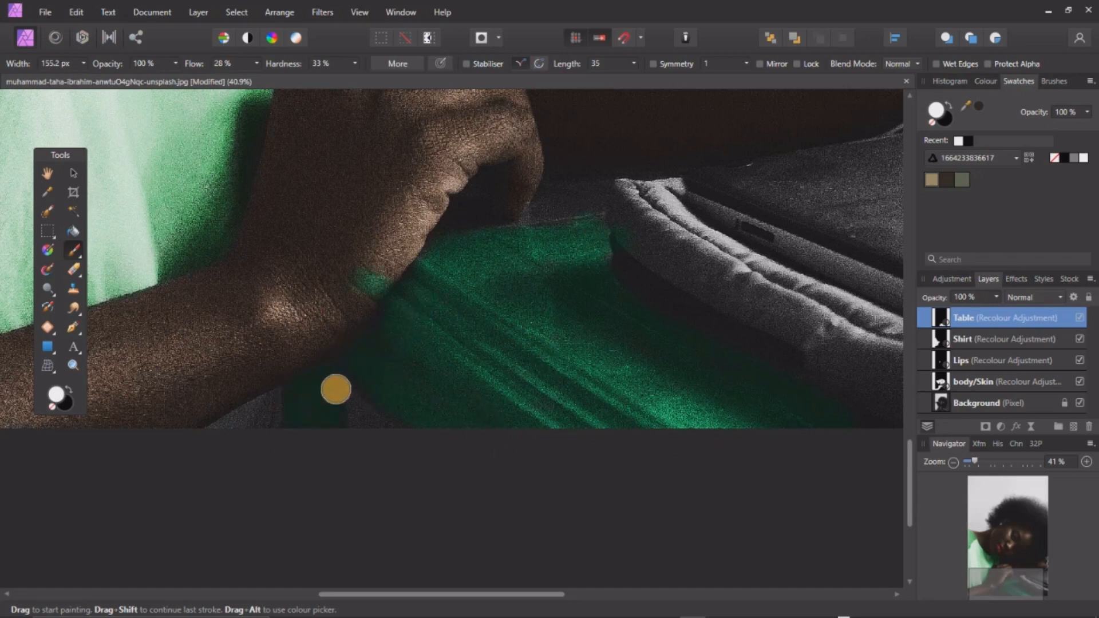
{"action": "left_click", "coordinate": [62, 405]}
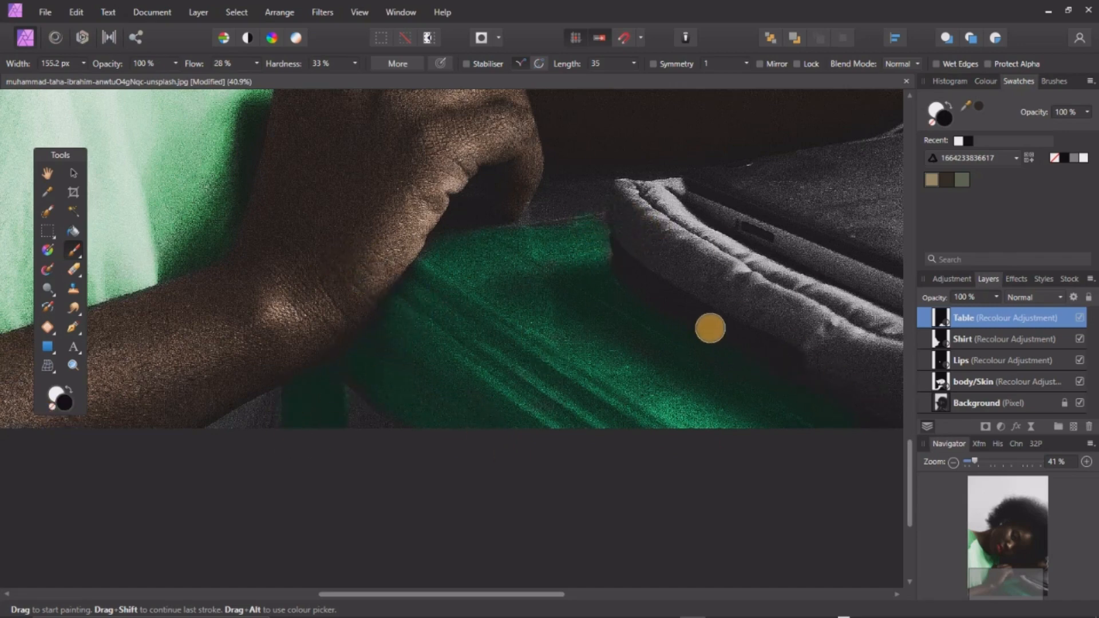
Paint the green between the fingers and the padded fold and beneath the hand, reducing the brush width to 54.7 px
{"action": "scroll", "coordinate": [551, 176], "scroll_direction": "up", "scroll_amount": 4}
{"action": "left_click_drag", "start_coordinate": [552, 177], "coordinate": [537, 306]}
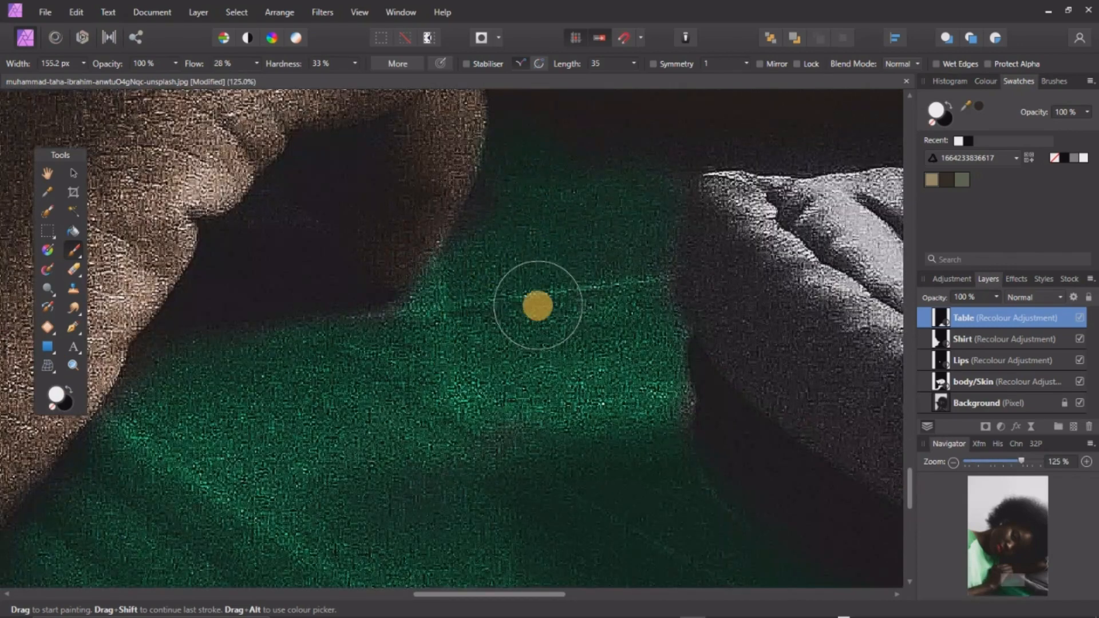
{"action": "key", "text": "bracketright"}
{"action": "key", "text": "bracketright"}
{"action": "key", "text": "bracketright"}
{"action": "key", "text": "bracketright"}
{"action": "key", "text": "bracketleft"}
{"action": "key", "text": "bracketleft"}
{"action": "key", "text": "bracketleft"}
{"action": "key", "text": "bracketleft"}
{"action": "key", "text": "bracketleft"}
{"action": "key", "text": "bracketleft"}
{"action": "key", "text": "bracketleft"}
{"action": "key", "text": "bracketleft"}
{"action": "mouse_move", "coordinate": [322, 304]}
{"action": "left_mouse_down"}
{"action": "mouse_move", "coordinate": [344, 141]}
{"action": "mouse_move", "coordinate": [137, 356]}
{"action": "mouse_move", "coordinate": [265, 287]}
{"action": "mouse_move", "coordinate": [290, 326]}
{"action": "mouse_move", "coordinate": [276, 378]}
{"action": "left_mouse_up"}
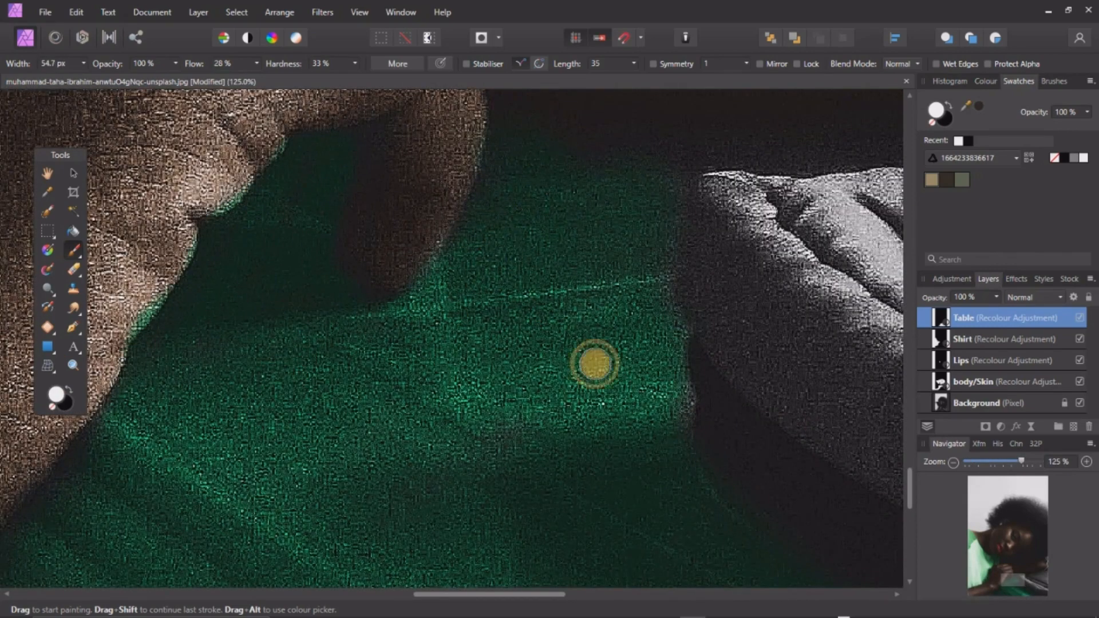
Set the blend mode of the Table recolour adjustment to Colour
{"action": "scroll", "coordinate": [595, 235], "scroll_direction": "down", "scroll_amount": 6}
{"action": "scroll", "coordinate": [561, 196], "scroll_direction": "up", "scroll_amount": 2}
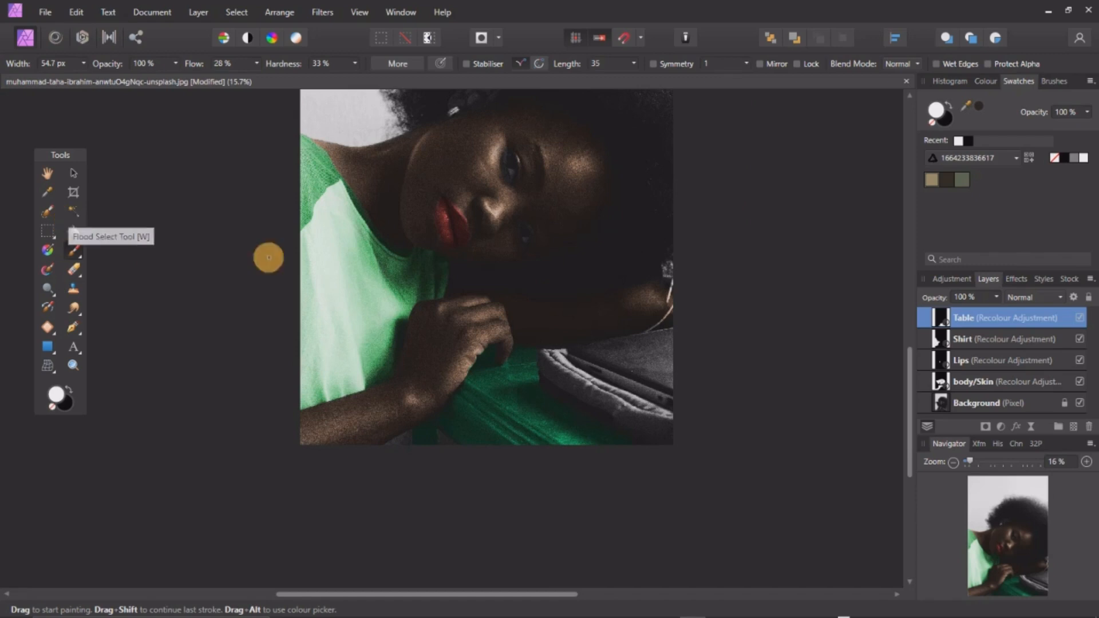
{"action": "left_click", "coordinate": [76, 179]}
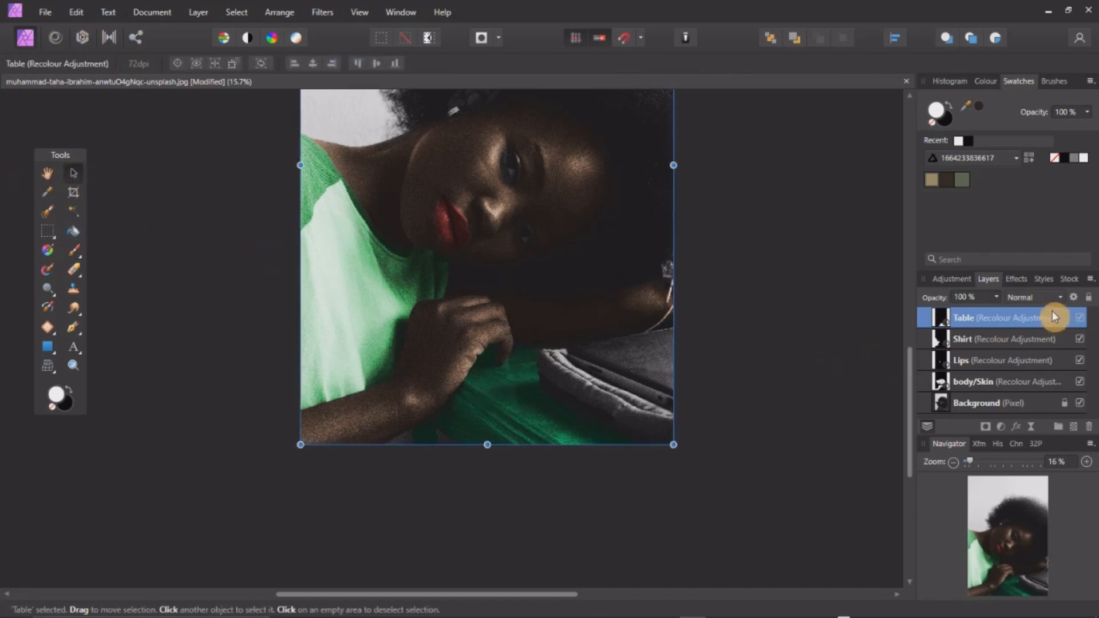
{"action": "left_click", "coordinate": [1038, 298]}
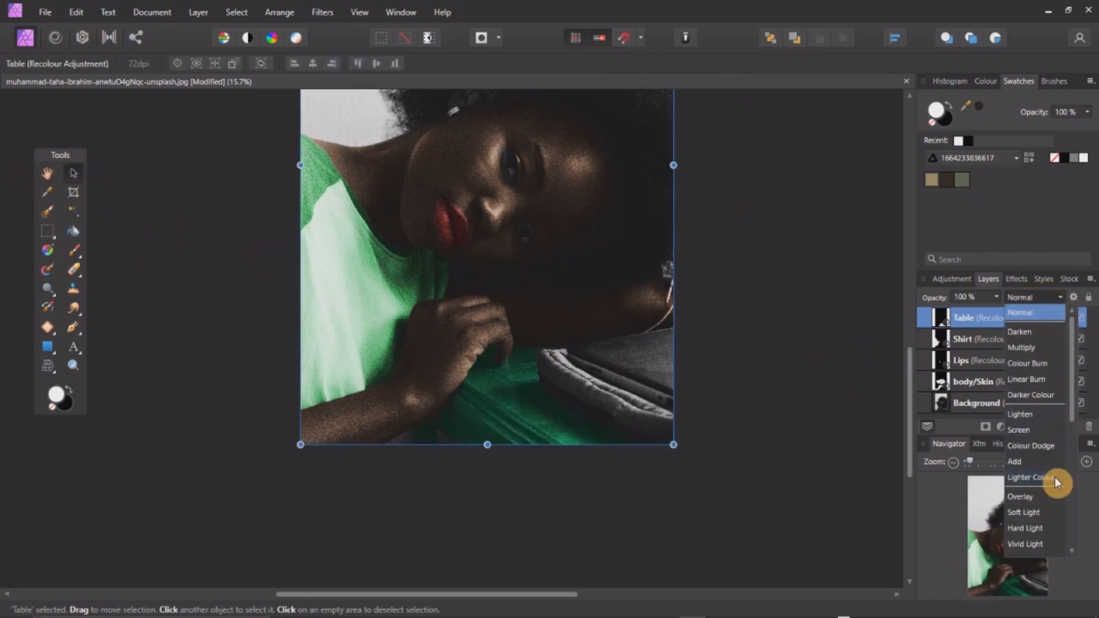
{"action": "mouse_move", "coordinate": [1072, 412]}
{"action": "left_mouse_down"}
{"action": "mouse_move", "coordinate": [1081, 538]}
{"action": "mouse_move", "coordinate": [1045, 523]}
{"action": "left_mouse_up"}
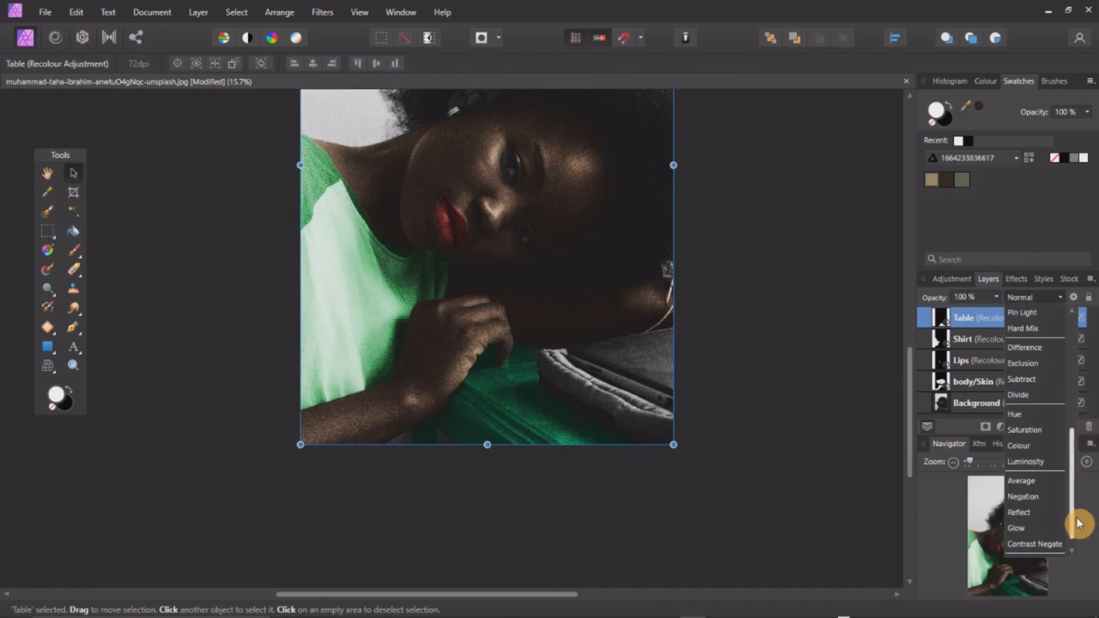
{"action": "left_click", "coordinate": [1021, 447]}
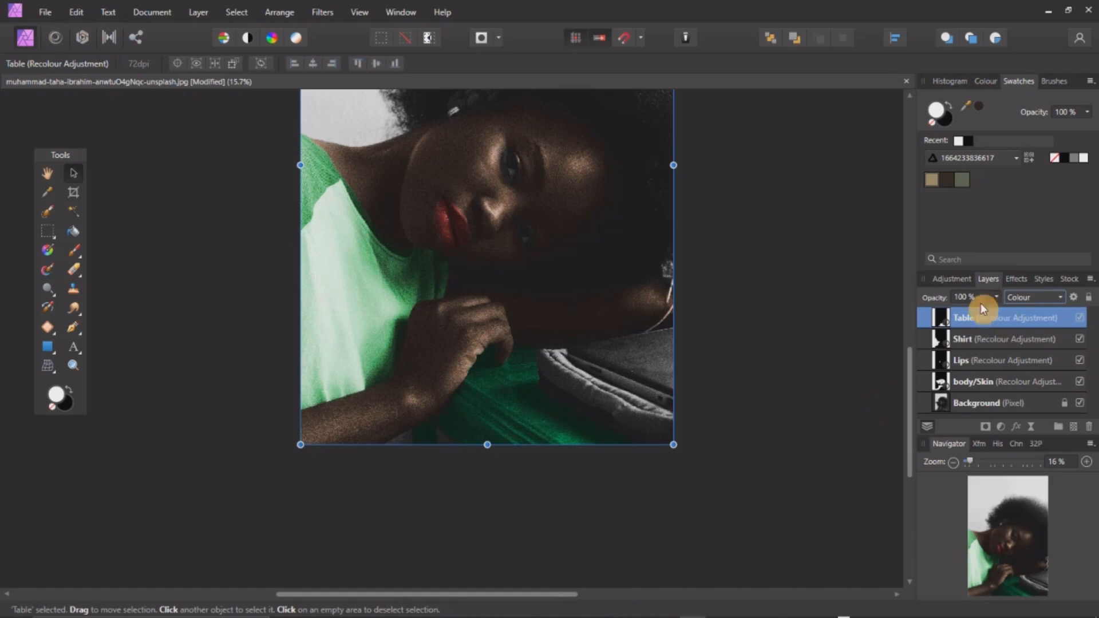
Shift the Table recolour to teal with hue 161.9° and saturation 60%, and deselect the adjustment
{"action": "double_click", "coordinate": [941, 320]}
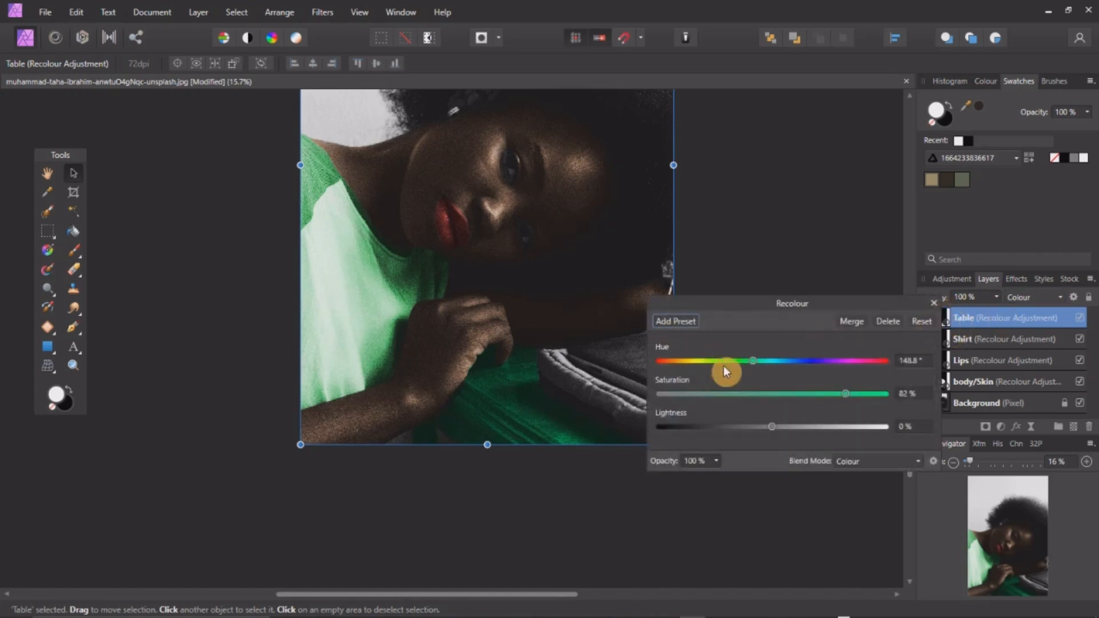
{"action": "left_click_drag", "start_coordinate": [753, 365], "coordinate": [785, 368]}
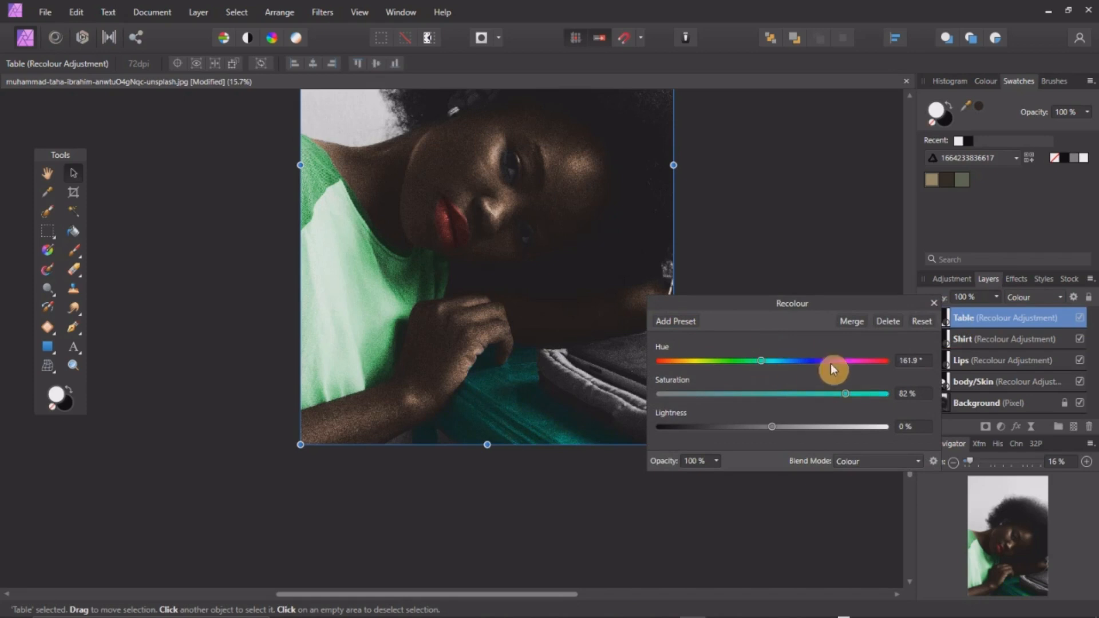
{"action": "left_click_drag", "start_coordinate": [845, 394], "coordinate": [797, 395]}
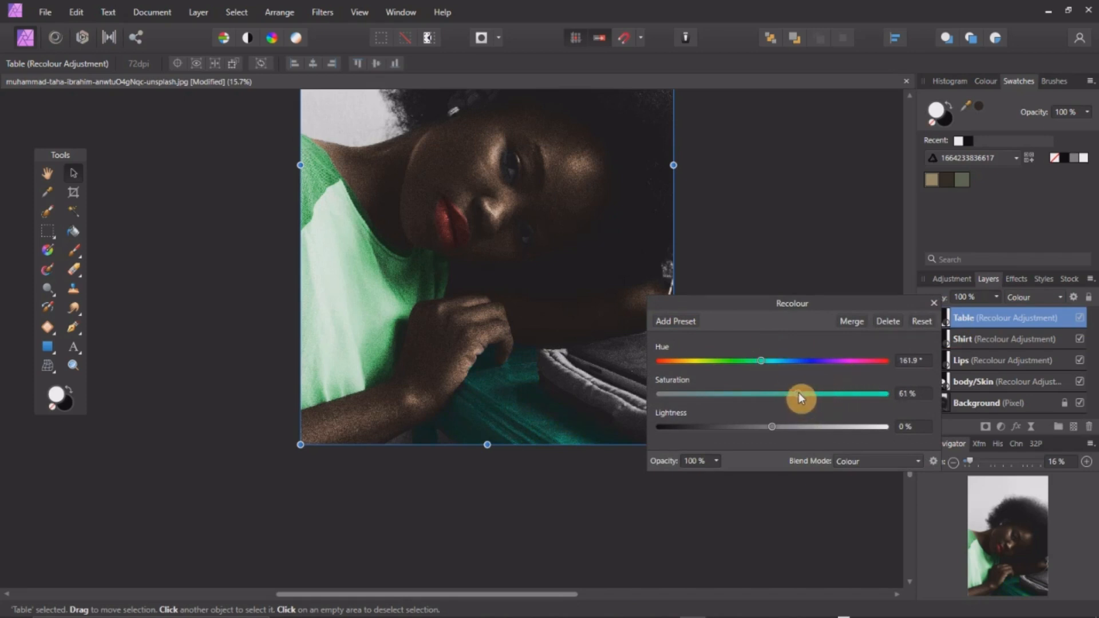
{"action": "left_click", "coordinate": [933, 303]}
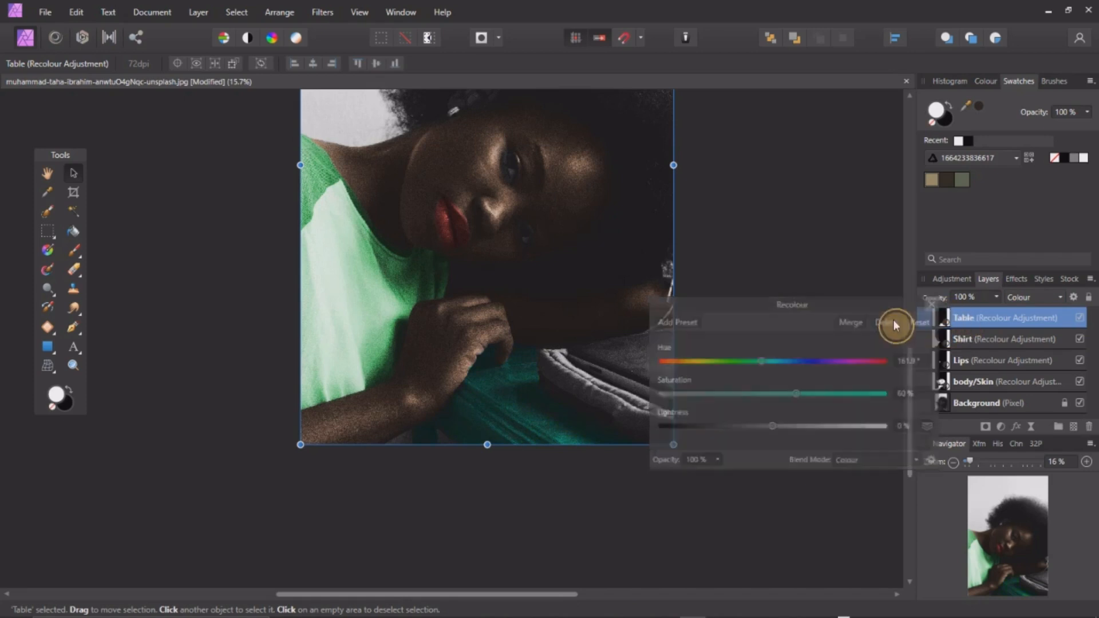
{"action": "left_click", "coordinate": [697, 304]}
{"action": "scroll", "coordinate": [616, 328], "scroll_direction": "up", "scroll_amount": 3}
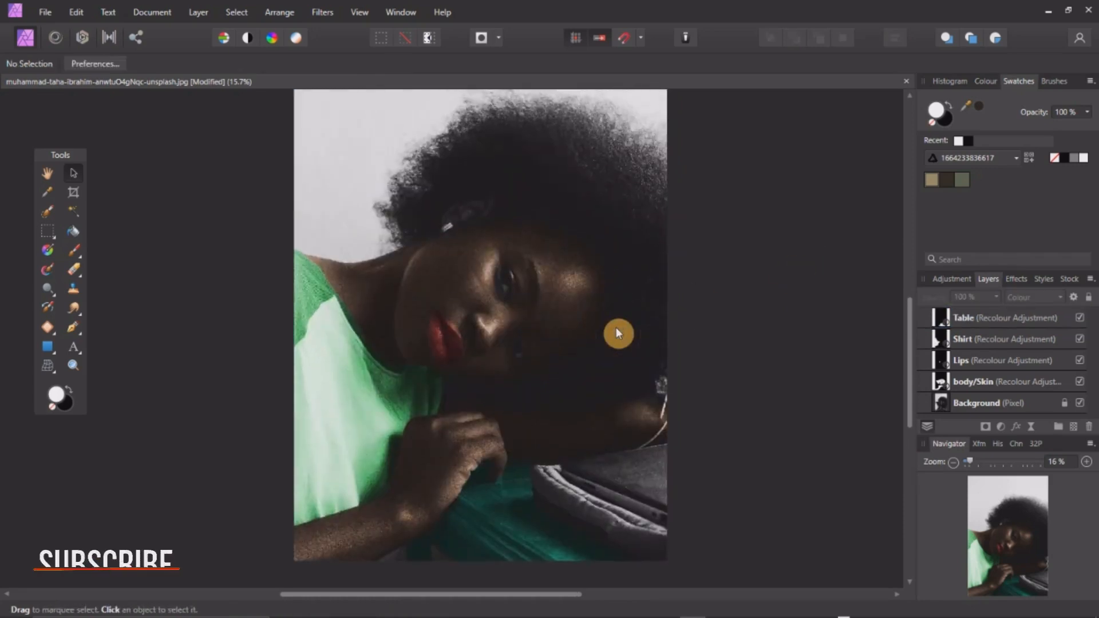
Add a new Recolour adjustment for the hair with hue 46° and saturation 38%
{"action": "left_click", "coordinate": [1002, 427]}
{"action": "left_click", "coordinate": [966, 142]}
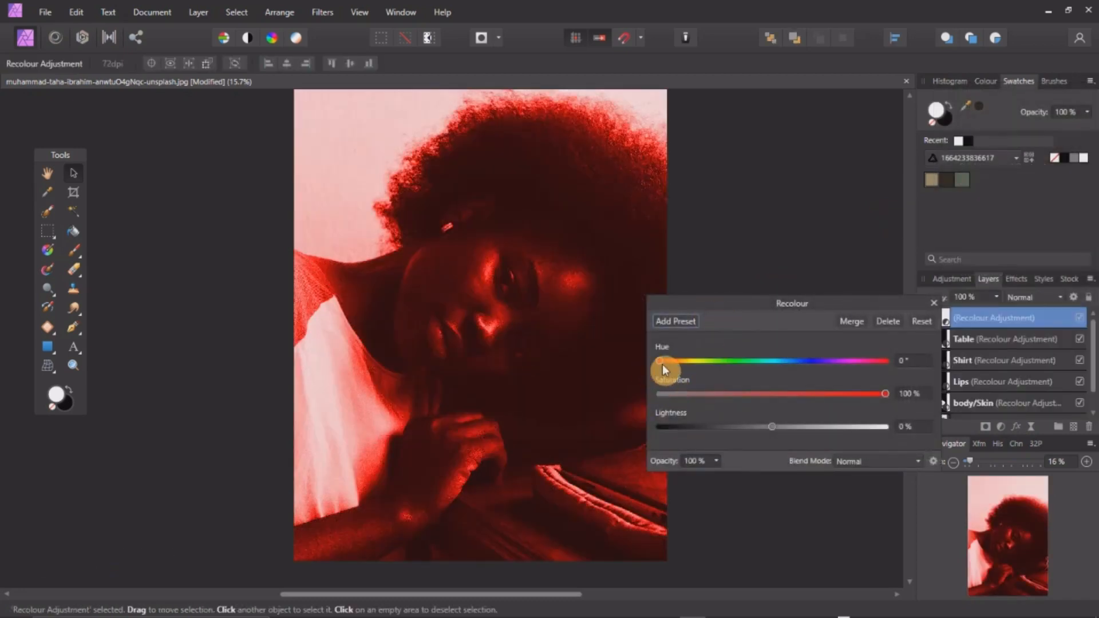
{"action": "left_click_drag", "start_coordinate": [662, 364], "coordinate": [689, 361]}
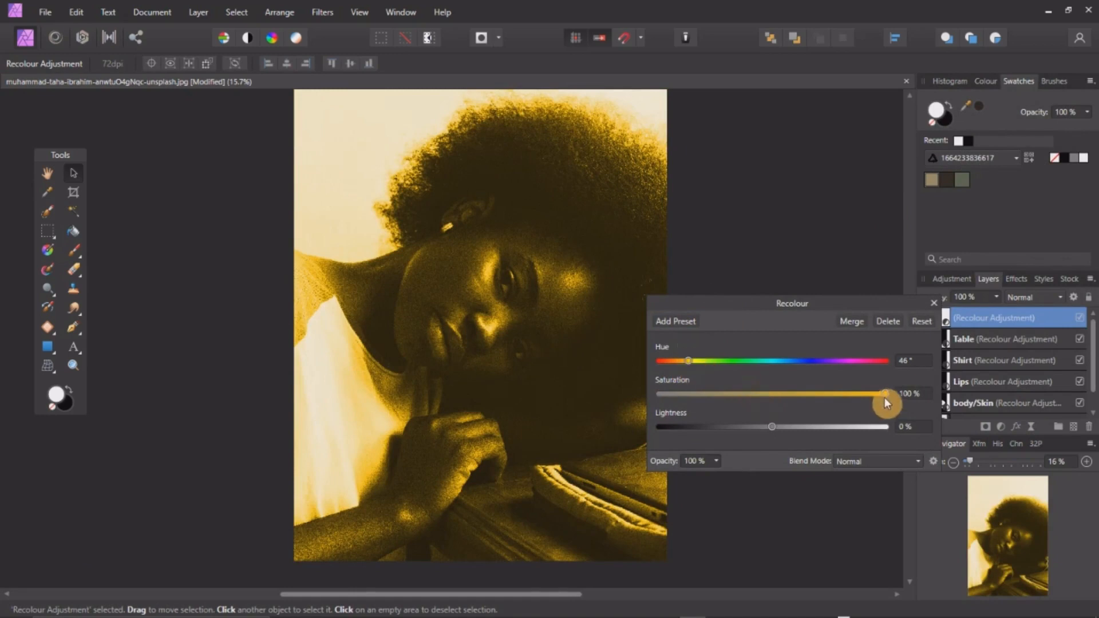
{"action": "left_click_drag", "start_coordinate": [884, 397], "coordinate": [738, 399]}
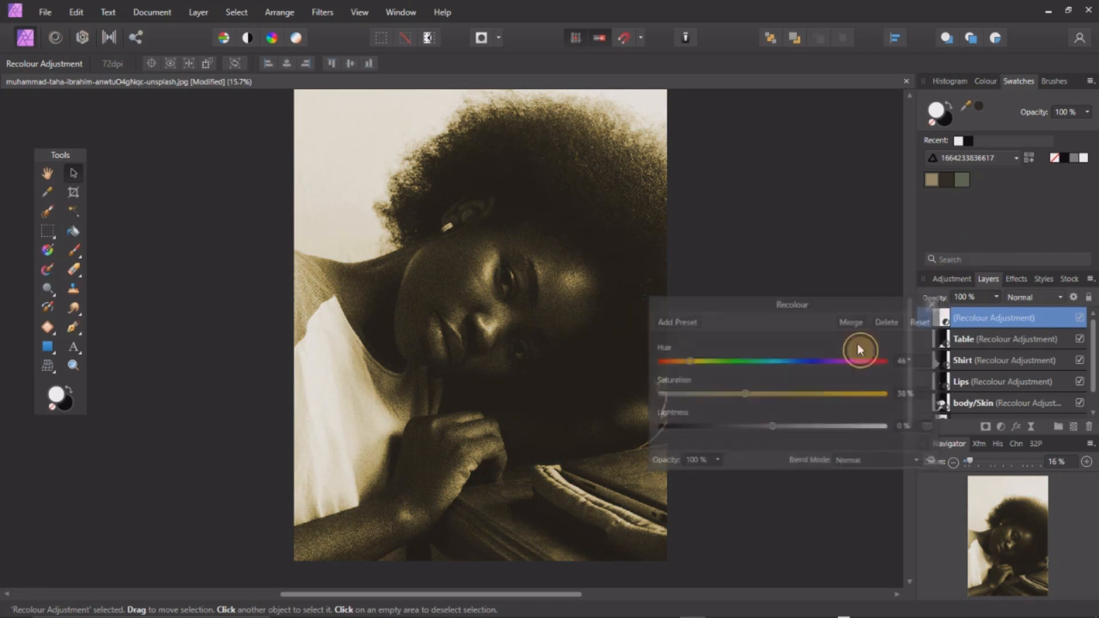
Rename the new recolour adjustment hair and invert its mask
{"action": "left_click", "coordinate": [980, 321]}
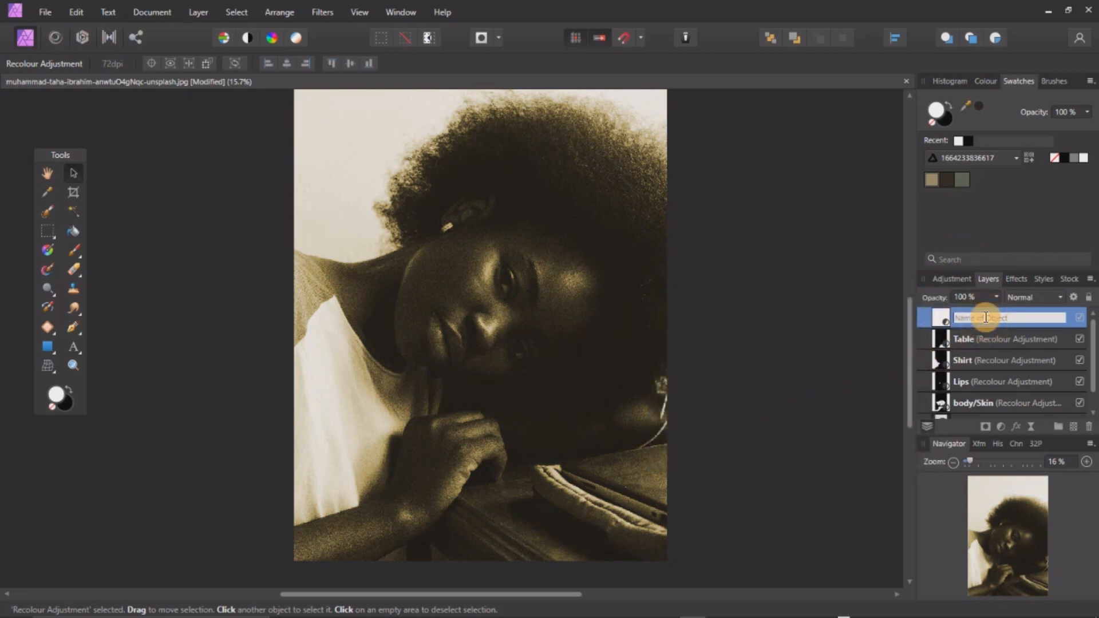
{"action": "type", "text": "hair"}
{"action": "key", "text": "Return"}
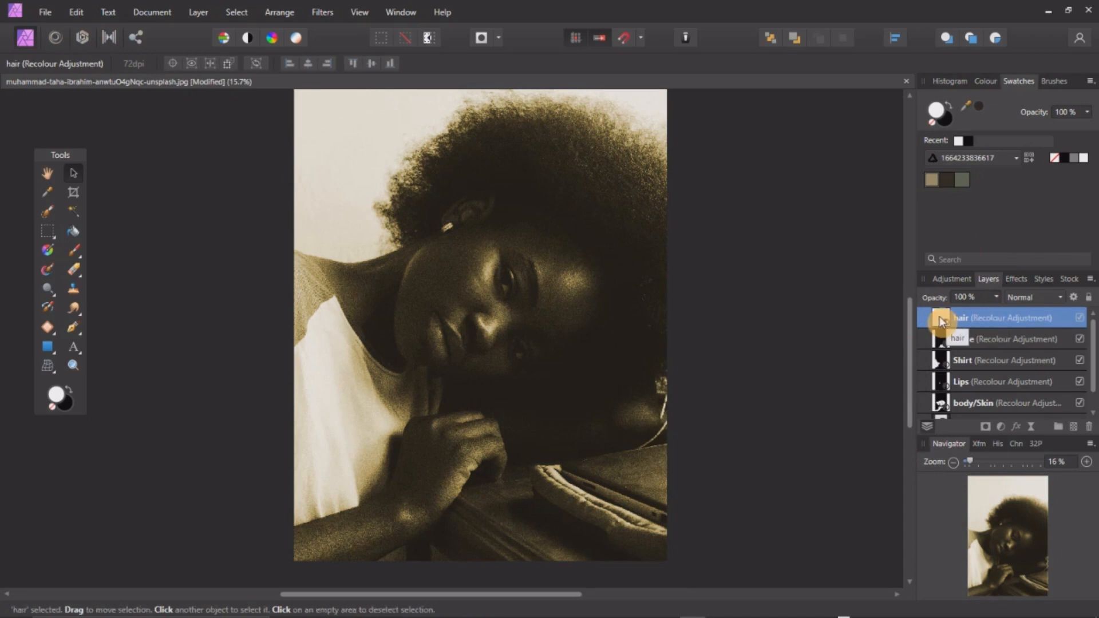
{"action": "key", "text": "ctrl+i"}
Paint the hair recolour in white over the crown and outer part of the afro
{"action": "key", "text": "z"}
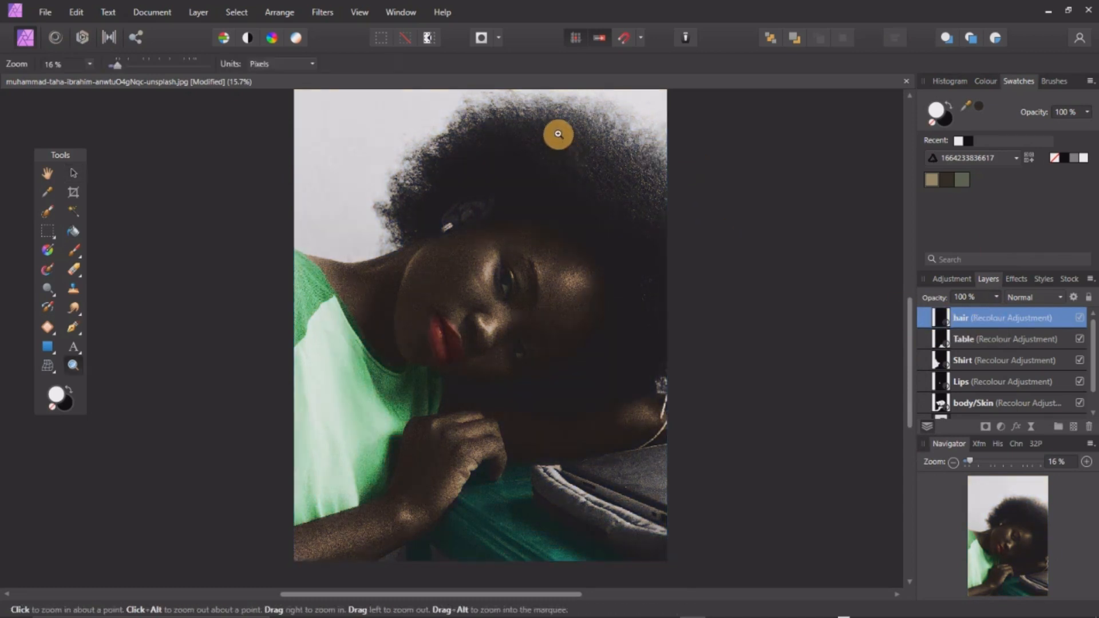
{"action": "left_click_drag", "start_coordinate": [558, 134], "coordinate": [630, 233]}
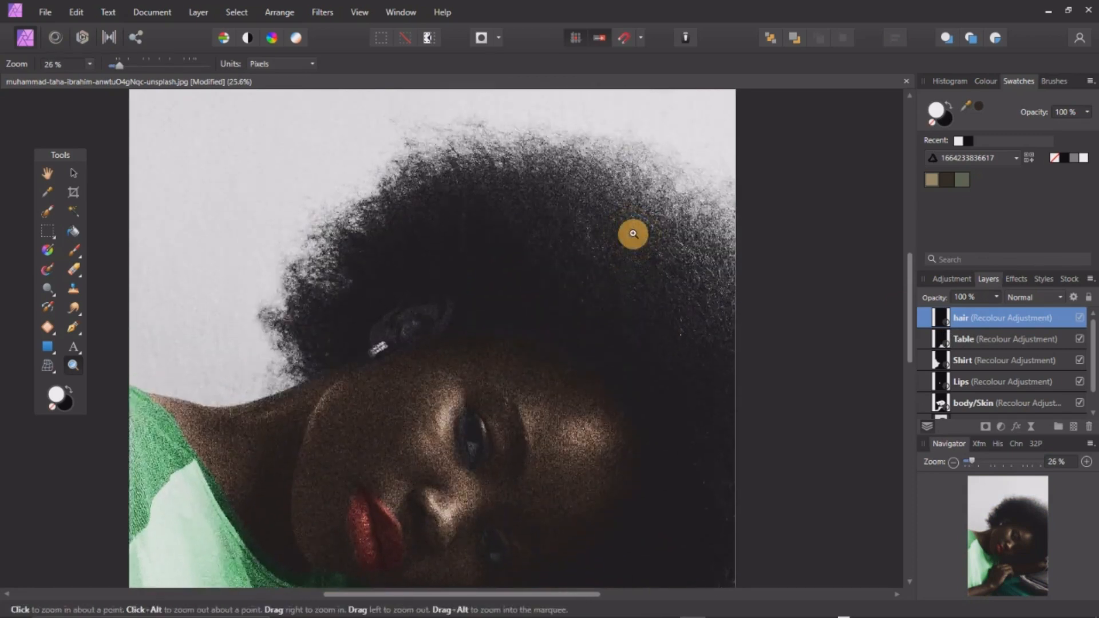
{"action": "key", "text": "b"}
{"action": "mouse_move", "coordinate": [514, 147]}
{"action": "left_mouse_down"}
{"action": "mouse_move", "coordinate": [673, 140]}
{"action": "mouse_move", "coordinate": [701, 250]}
{"action": "mouse_move", "coordinate": [623, 213]}
{"action": "mouse_move", "coordinate": [411, 181]}
{"action": "mouse_move", "coordinate": [287, 303]}
{"action": "mouse_move", "coordinate": [377, 225]}
{"action": "mouse_move", "coordinate": [567, 256]}
{"action": "mouse_move", "coordinate": [731, 490]}
{"action": "left_mouse_up"}
{"action": "left_click_drag", "start_coordinate": [707, 501], "coordinate": [688, 330]}
Paint the remaining hair down to the bracelet with a 280.3 px brush and set the hair adjustment's blend mode to Colour
{"action": "key", "text": "bracketleft"}
{"action": "key", "text": "bracketleft"}
{"action": "key", "text": "bracketleft"}
{"action": "key", "text": "bracketleft"}
{"action": "key", "text": "bracketleft"}
{"action": "key", "text": "bracketleft"}
{"action": "key", "text": "bracketleft"}
{"action": "key", "text": "bracketleft"}
{"action": "key", "text": "bracketleft"}
{"action": "key", "text": "bracketleft"}
{"action": "key", "text": "bracketleft"}
{"action": "key", "text": "bracketleft"}
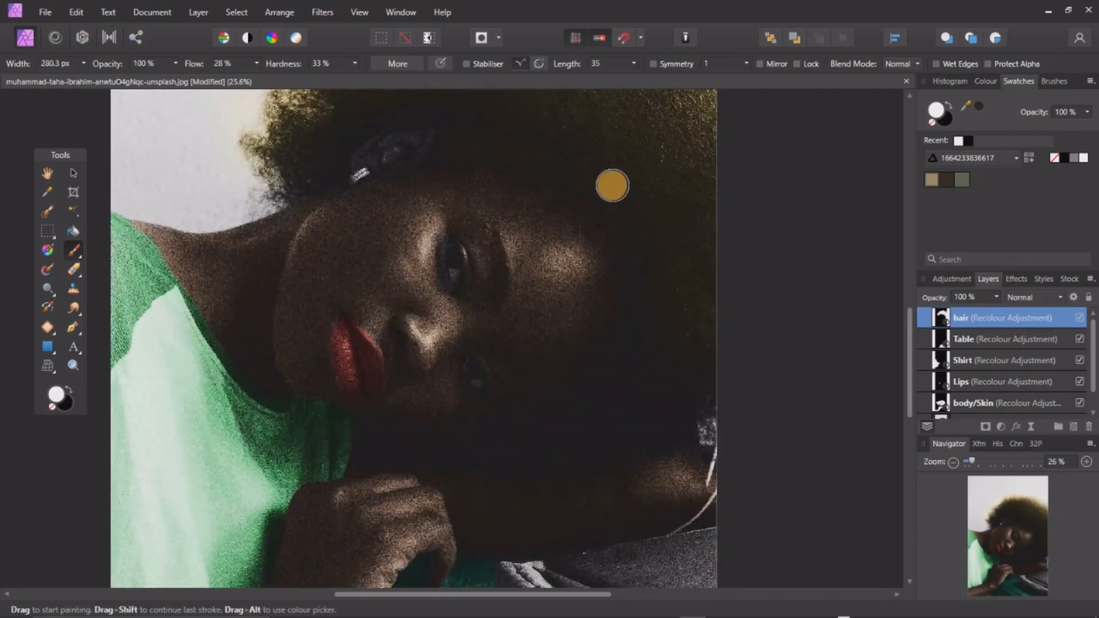
{"action": "scroll", "coordinate": [676, 338], "scroll_direction": "down", "scroll_amount": 1}
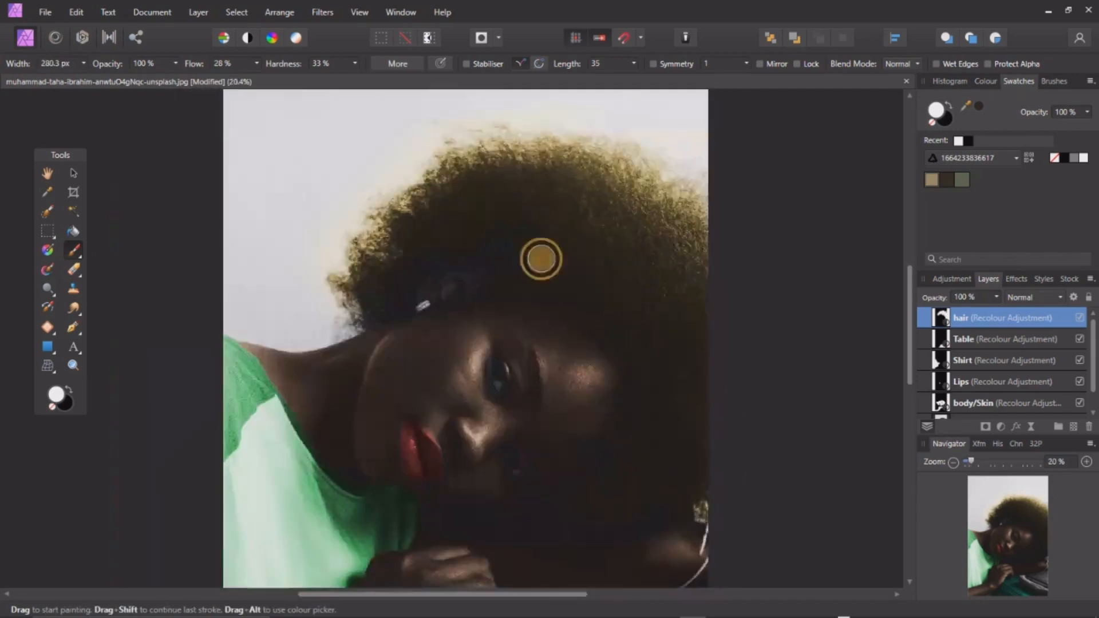
{"action": "scroll", "coordinate": [549, 185], "scroll_direction": "down", "scroll_amount": 4}
{"action": "scroll", "coordinate": [569, 198], "scroll_direction": "up", "scroll_amount": 1}
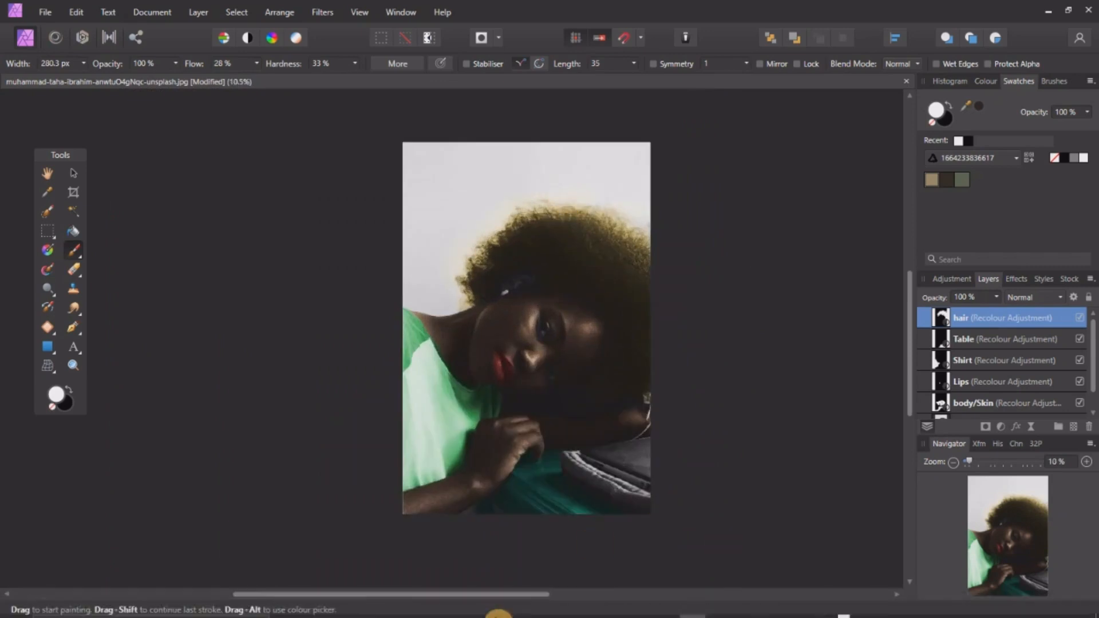
{"action": "left_click", "coordinate": [508, 612]}
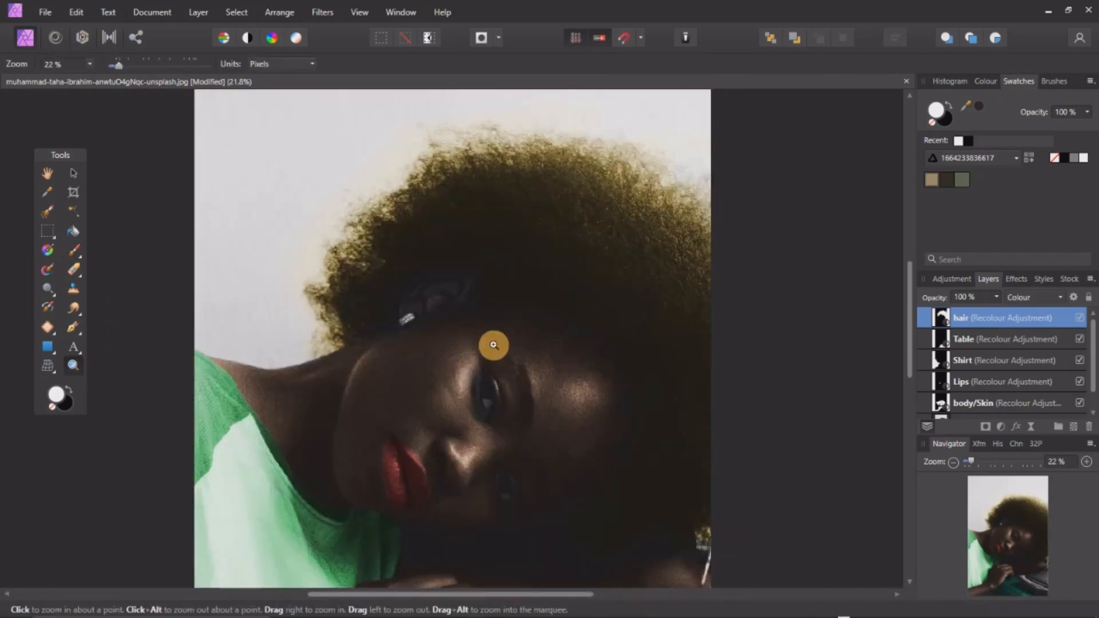
Paint the body/Skin recolour over the uncoloured ear and the skin below the earring, starting with a 139.8 px brush
{"action": "left_click_drag", "start_coordinate": [443, 292], "coordinate": [530, 388]}
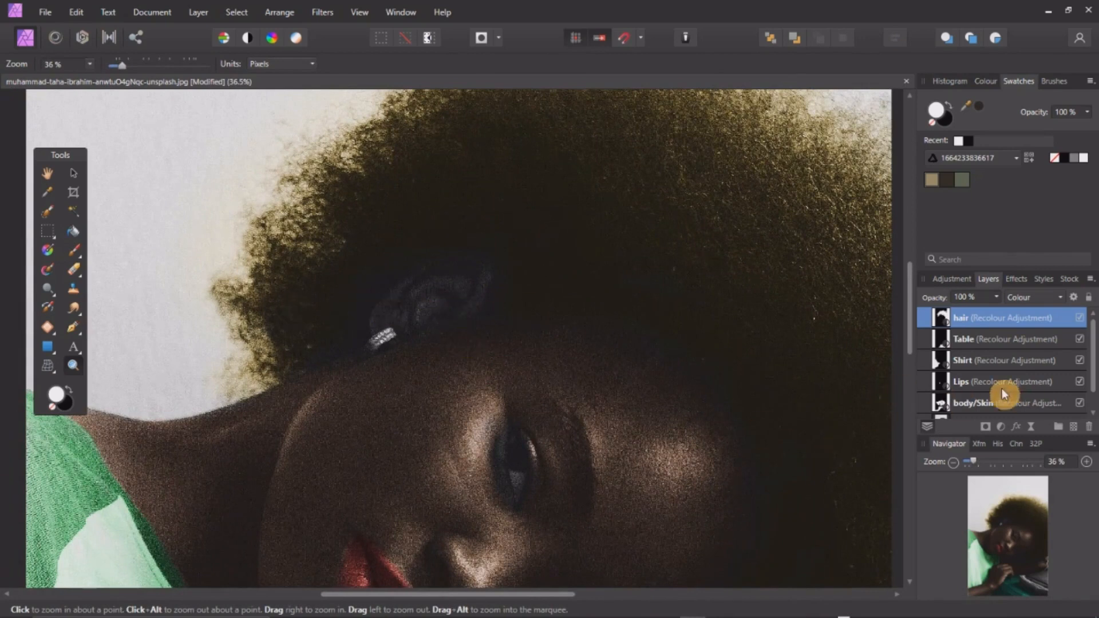
{"action": "scroll", "coordinate": [978, 404], "scroll_direction": "down", "scroll_amount": 1}
{"action": "left_click", "coordinate": [986, 381]}
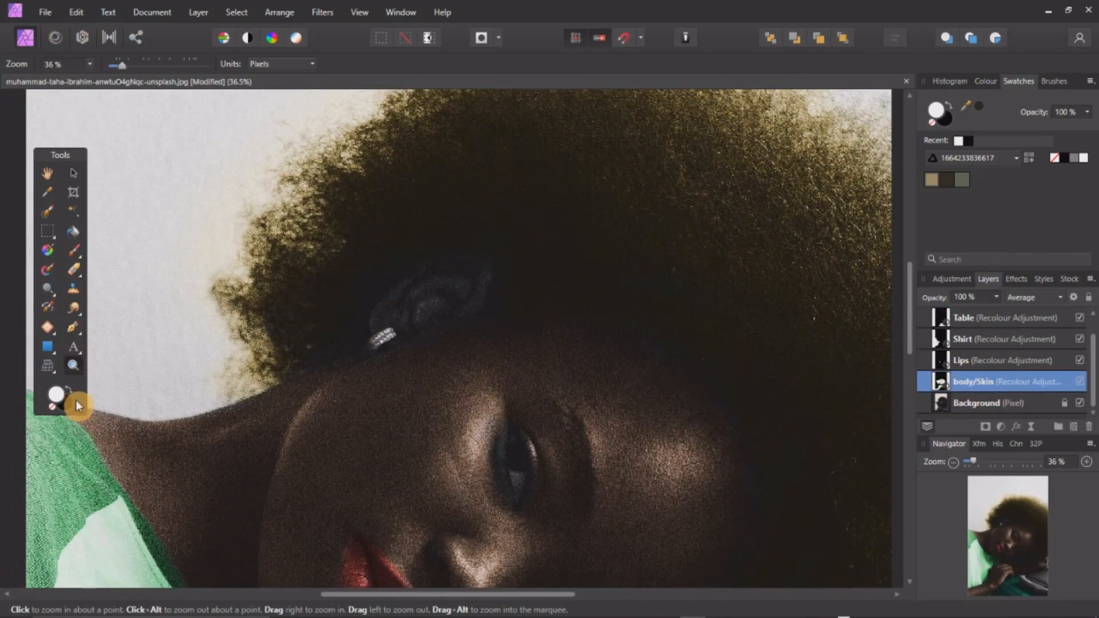
{"action": "left_click", "coordinate": [74, 250]}
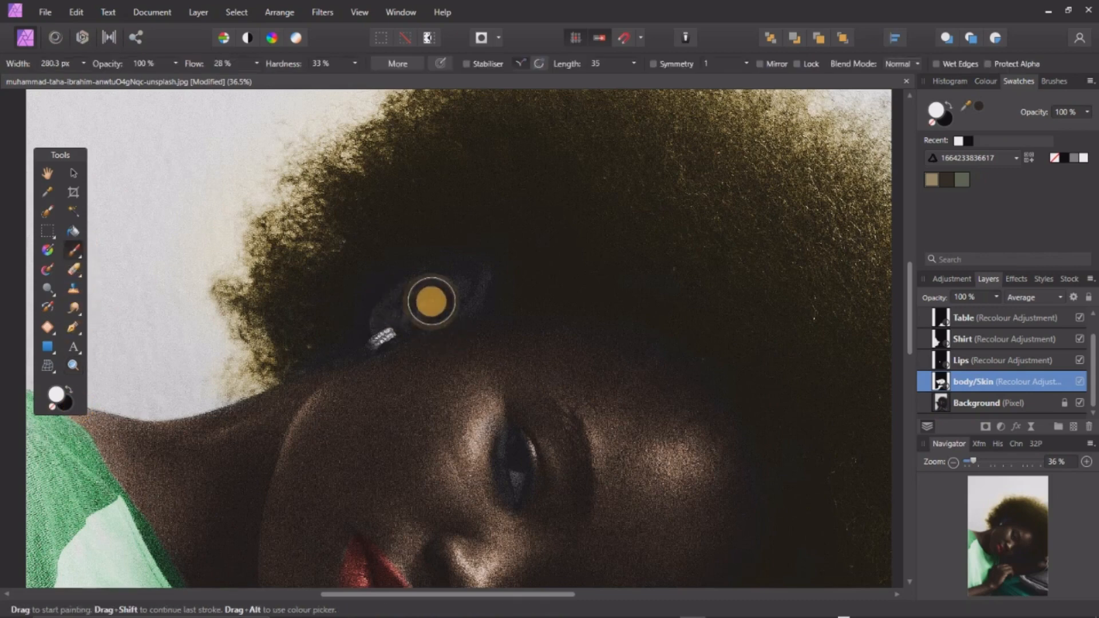
{"action": "scroll", "coordinate": [438, 289], "scroll_direction": "up", "scroll_amount": 2}
{"action": "key", "text": "bracketright"}
{"action": "key", "text": "bracketright"}
{"action": "key", "text": "bracketright"}
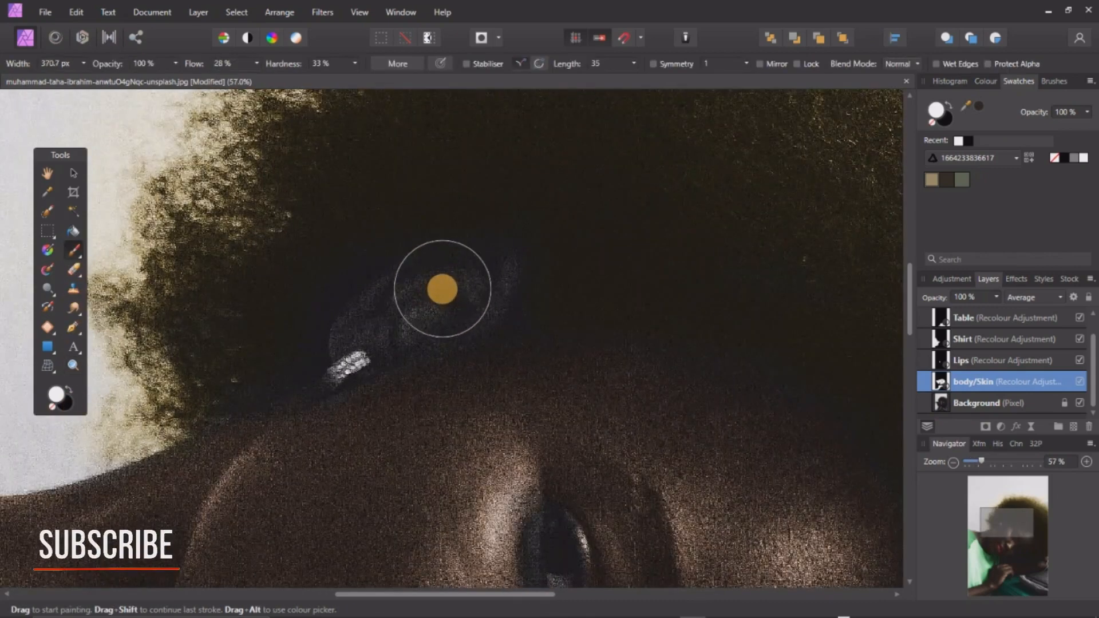
{"action": "key", "text": "bracketleft"}
{"action": "key", "text": "bracketleft"}
{"action": "key", "text": "bracketleft"}
{"action": "key", "text": "bracketleft"}
{"action": "key", "text": "bracketleft"}
{"action": "key", "text": "bracketleft"}
{"action": "key", "text": "bracketleft"}
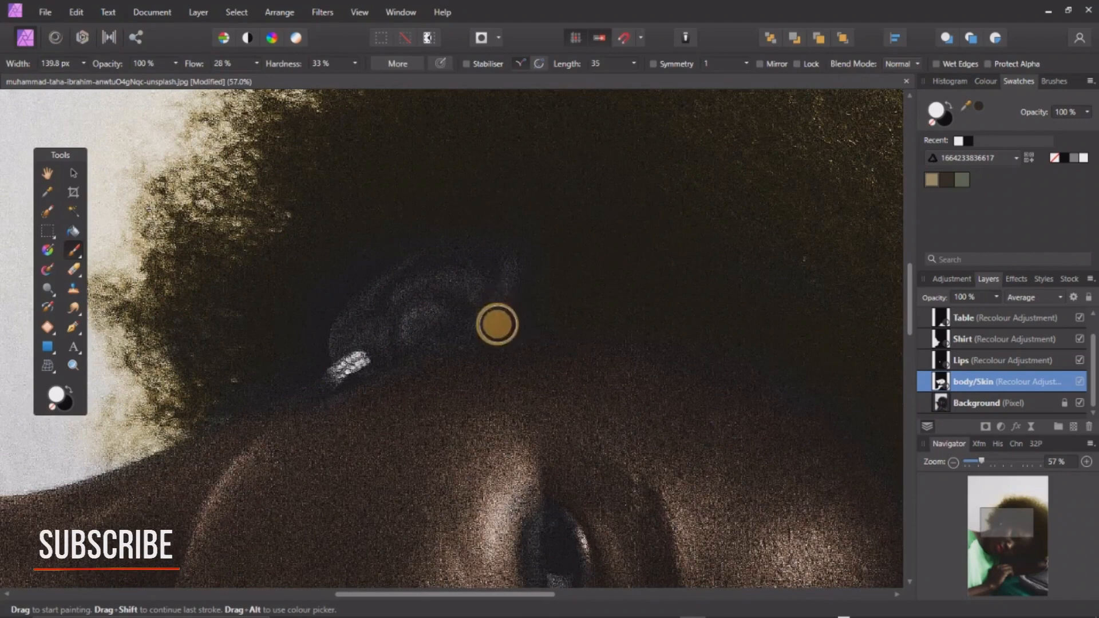
{"action": "mouse_move", "coordinate": [497, 324]}
{"action": "left_mouse_down"}
{"action": "mouse_move", "coordinate": [497, 261]}
{"action": "mouse_move", "coordinate": [443, 254]}
{"action": "mouse_move", "coordinate": [401, 270]}
{"action": "mouse_move", "coordinate": [410, 272]}
{"action": "mouse_move", "coordinate": [347, 312]}
{"action": "mouse_move", "coordinate": [361, 306]}
{"action": "mouse_move", "coordinate": [336, 355]}
{"action": "mouse_move", "coordinate": [353, 359]}
{"action": "mouse_move", "coordinate": [387, 332]}
{"action": "mouse_move", "coordinate": [436, 349]}
{"action": "mouse_move", "coordinate": [453, 271]}
{"action": "mouse_move", "coordinate": [405, 376]}
{"action": "mouse_move", "coordinate": [337, 392]}
{"action": "mouse_move", "coordinate": [364, 364]}
{"action": "mouse_move", "coordinate": [325, 408]}
{"action": "mouse_move", "coordinate": [256, 420]}
{"action": "mouse_move", "coordinate": [270, 405]}
{"action": "mouse_move", "coordinate": [240, 425]}
{"action": "mouse_move", "coordinate": [278, 410]}
{"action": "left_mouse_up"}
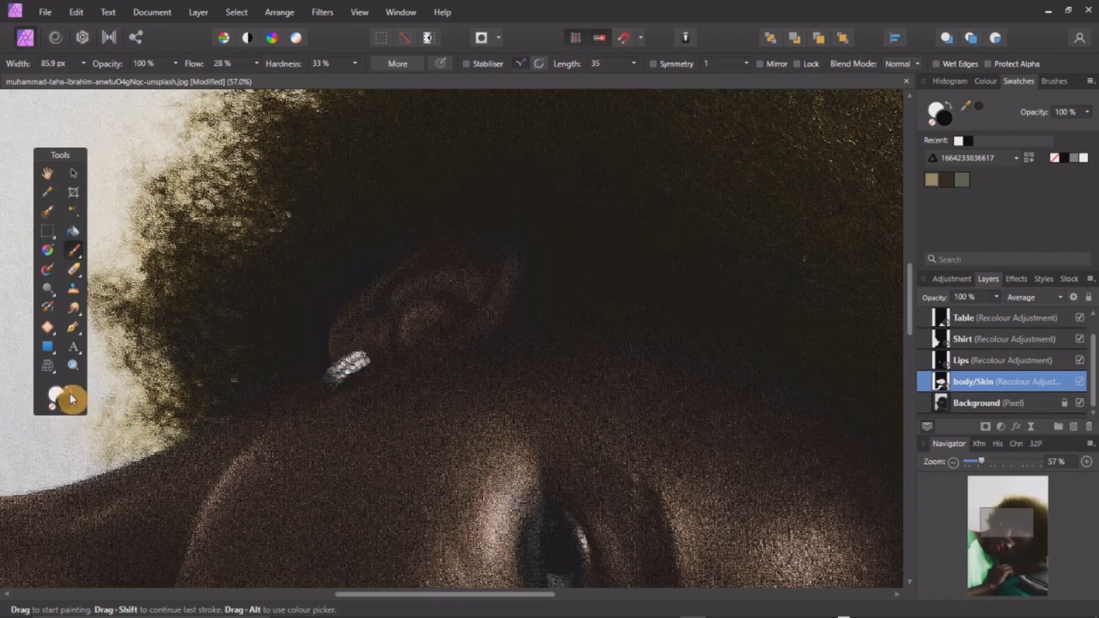
Refine the body/Skin mask around the ear's inner edge with an 85.9 px brush
{"action": "mouse_move", "coordinate": [476, 345]}
{"action": "left_mouse_down"}
{"action": "mouse_move", "coordinate": [501, 305]}
{"action": "mouse_move", "coordinate": [467, 244]}
{"action": "left_mouse_up"}
{"action": "scroll", "coordinate": [333, 336], "scroll_direction": "down", "scroll_amount": 5}
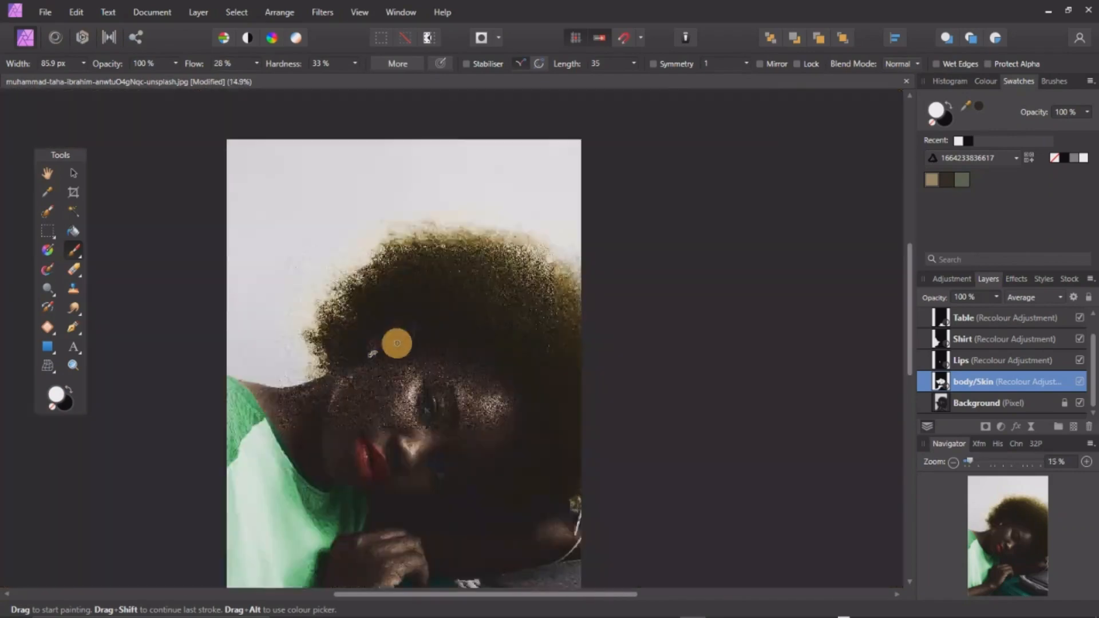
{"action": "scroll", "coordinate": [449, 263], "scroll_direction": "up", "scroll_amount": 1}
{"action": "scroll", "coordinate": [397, 321], "scroll_direction": "up", "scroll_amount": 2}
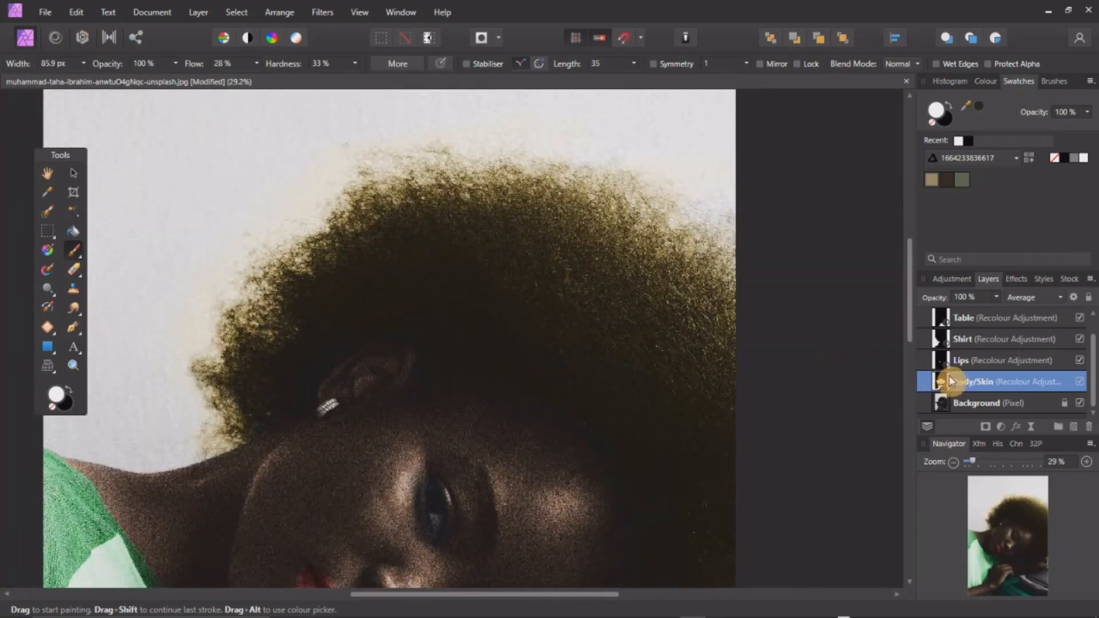
Select the hair adjustment and examine the colouring around the ear, the hairline and the whole portrait
{"action": "scroll", "coordinate": [979, 344], "scroll_direction": "up", "scroll_amount": 1}
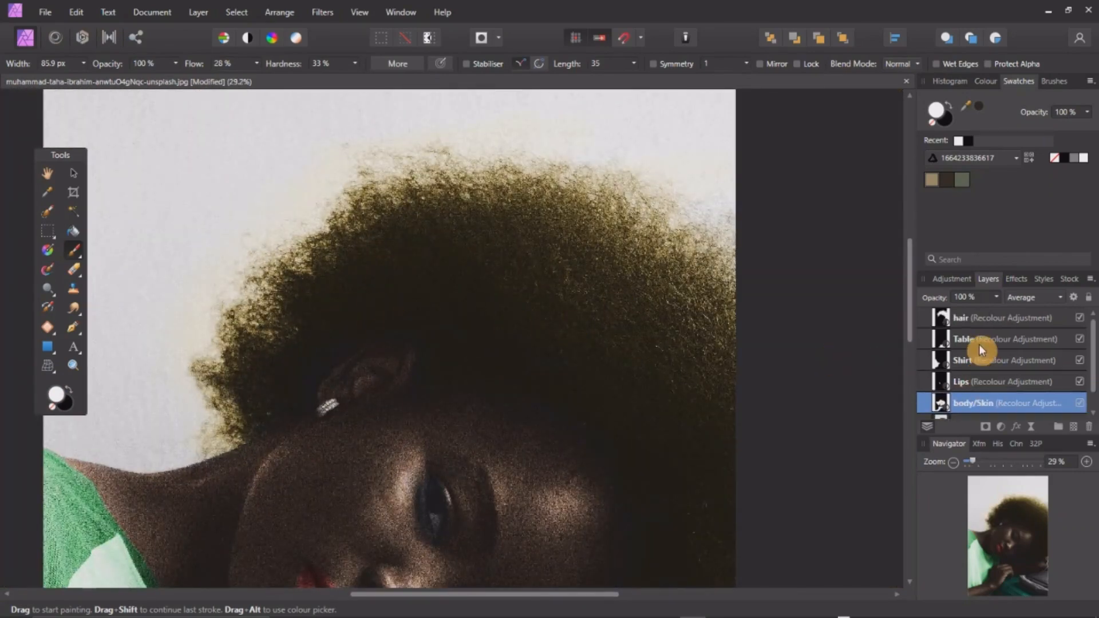
{"action": "left_click", "coordinate": [965, 317]}
{"action": "scroll", "coordinate": [312, 368], "scroll_direction": "up", "scroll_amount": 3}
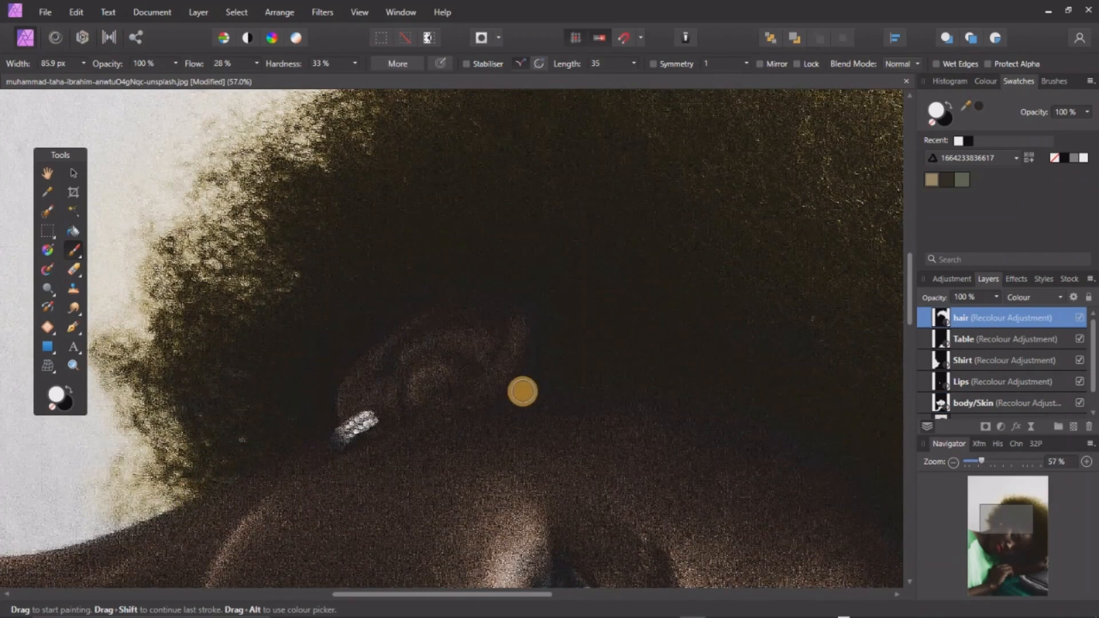
{"action": "scroll", "coordinate": [437, 329], "scroll_direction": "down", "scroll_amount": 4}
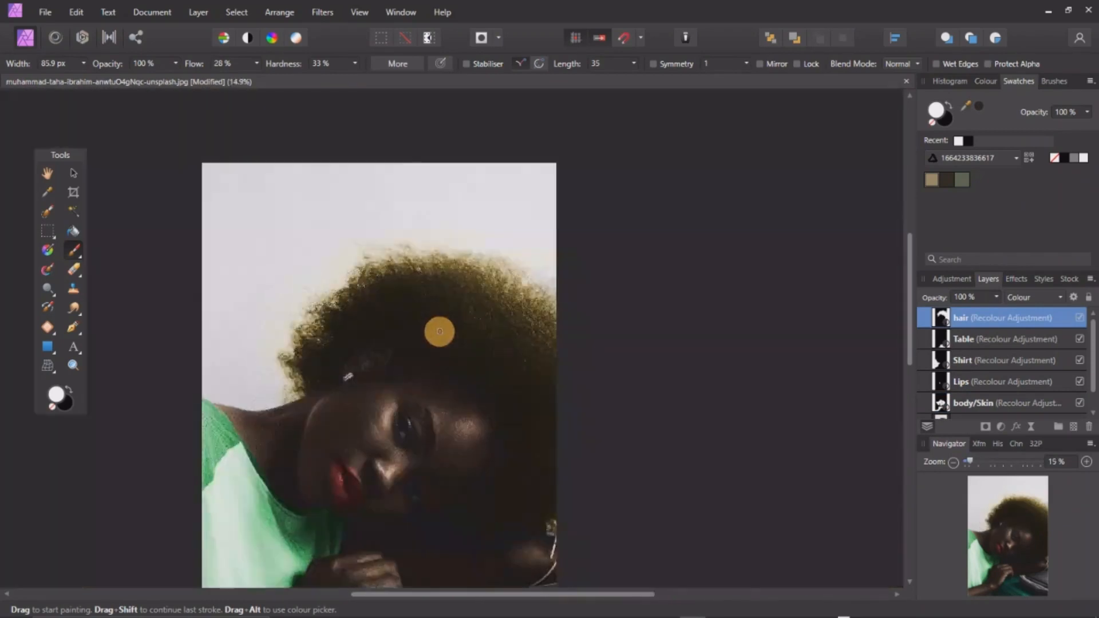
{"action": "scroll", "coordinate": [488, 385], "scroll_direction": "up", "scroll_amount": 2}
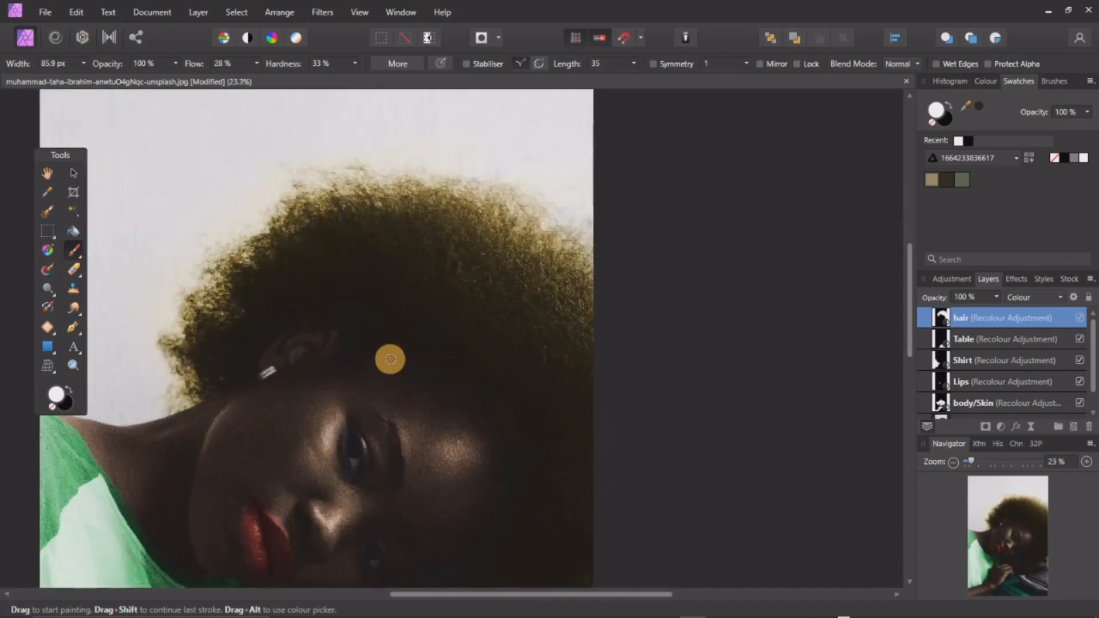
{"action": "scroll", "coordinate": [528, 228], "scroll_direction": "down", "scroll_amount": 2}
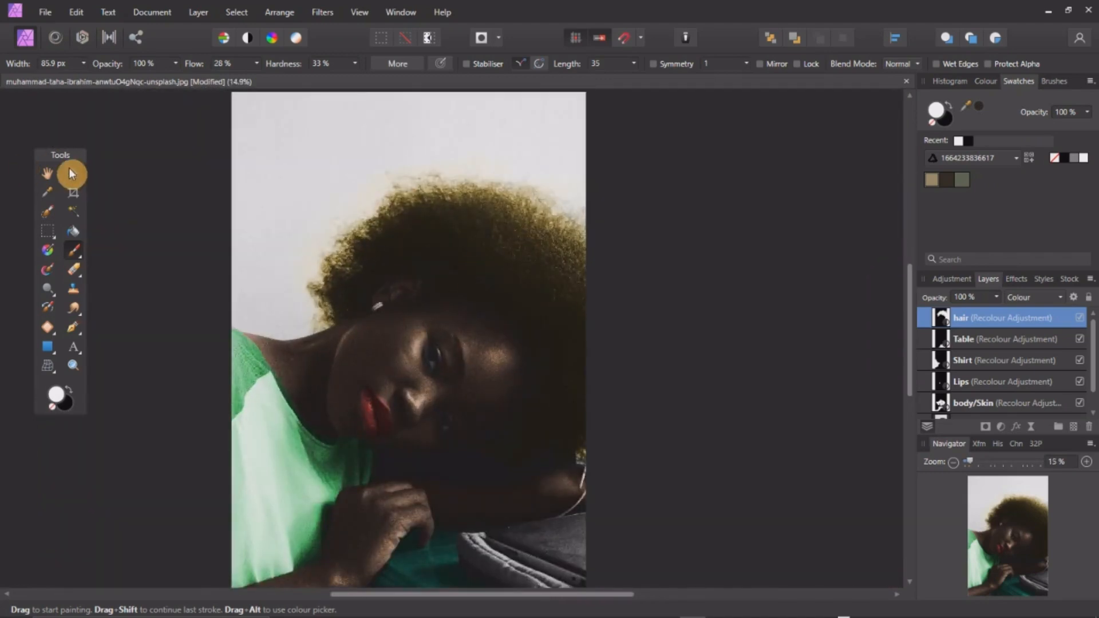
{"action": "left_click", "coordinate": [72, 174]}
{"action": "scroll", "coordinate": [429, 222], "scroll_direction": "up", "scroll_amount": 1}
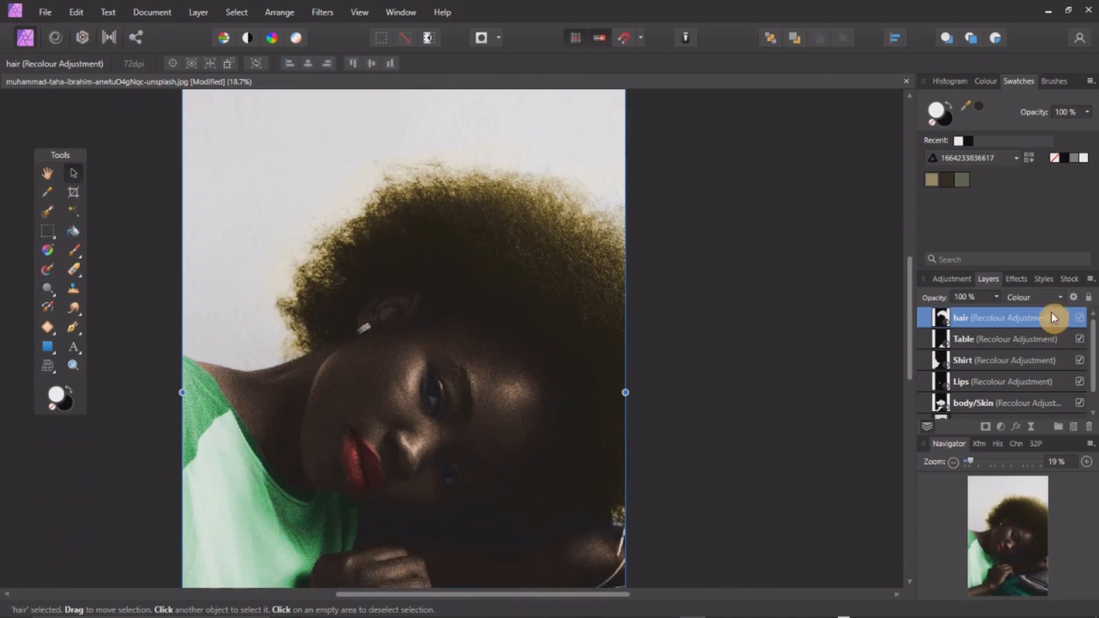
Set the hair recolour's hue to an orange-brown of about 27° and lower the adjustment's opacity to 75 %
{"action": "double_click", "coordinate": [942, 321]}
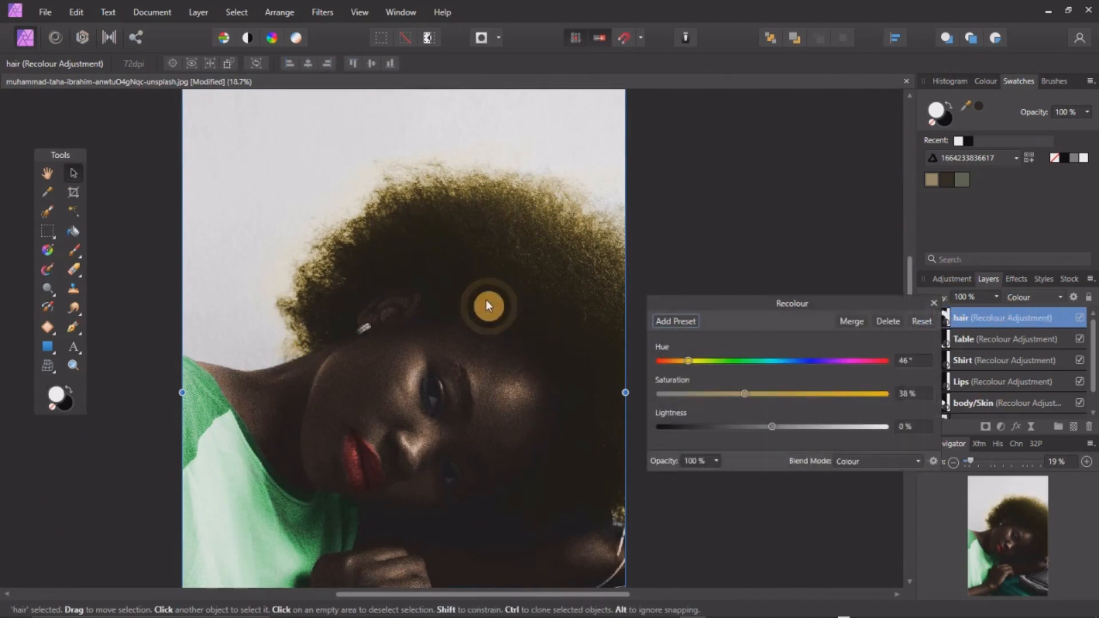
{"action": "left_click_drag", "start_coordinate": [737, 308], "coordinate": [727, 252]}
{"action": "left_click_drag", "start_coordinate": [689, 291], "coordinate": [684, 293]}
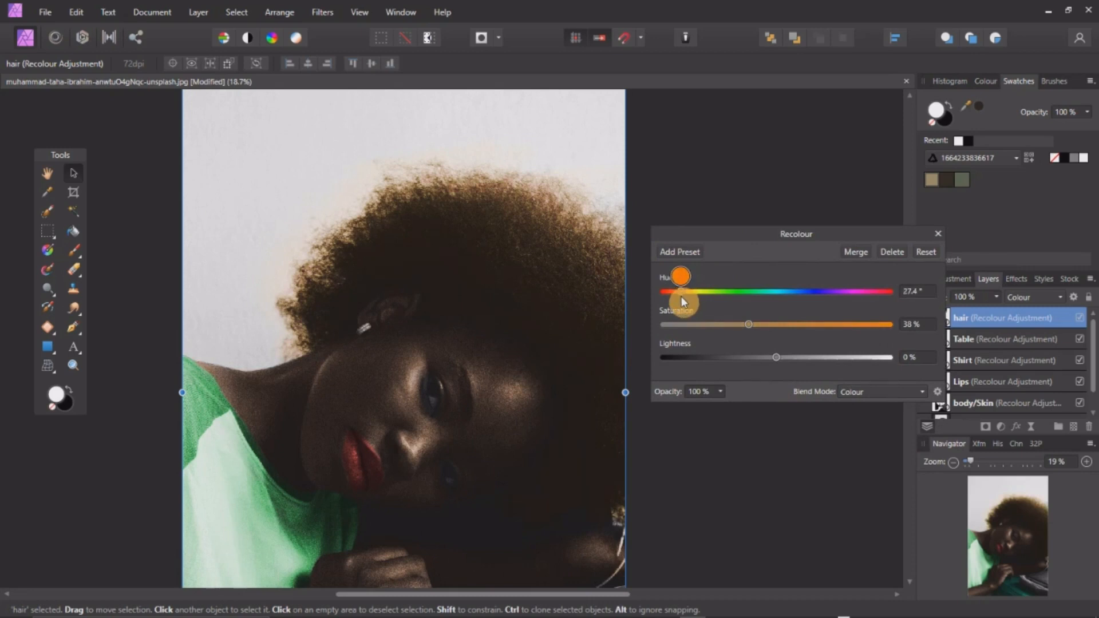
{"action": "left_click", "coordinate": [937, 236]}
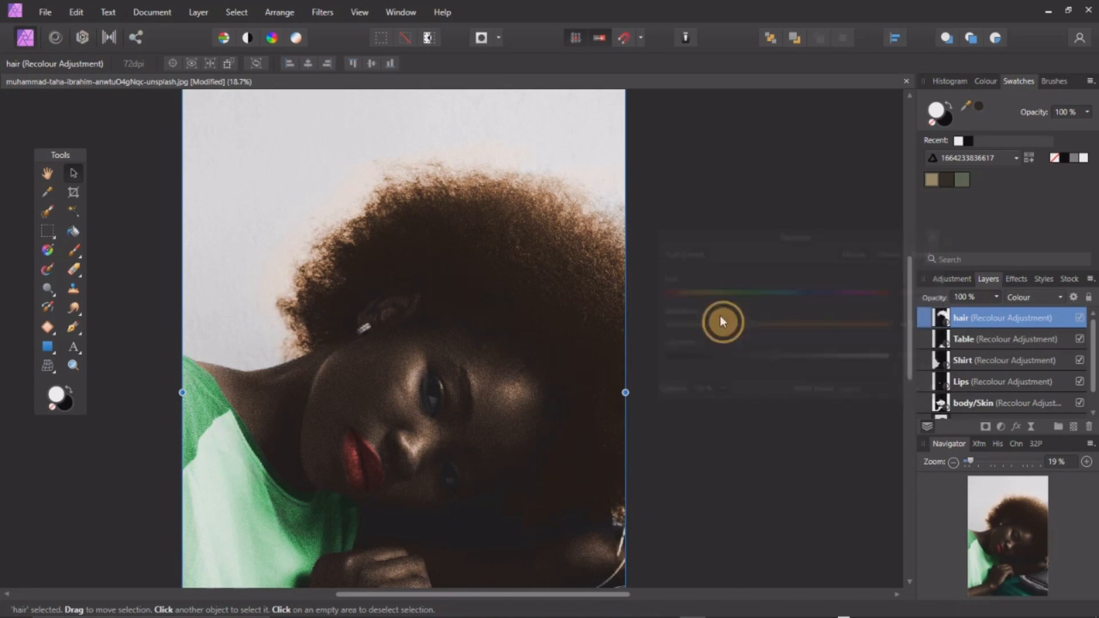
{"action": "left_click", "coordinate": [998, 298]}
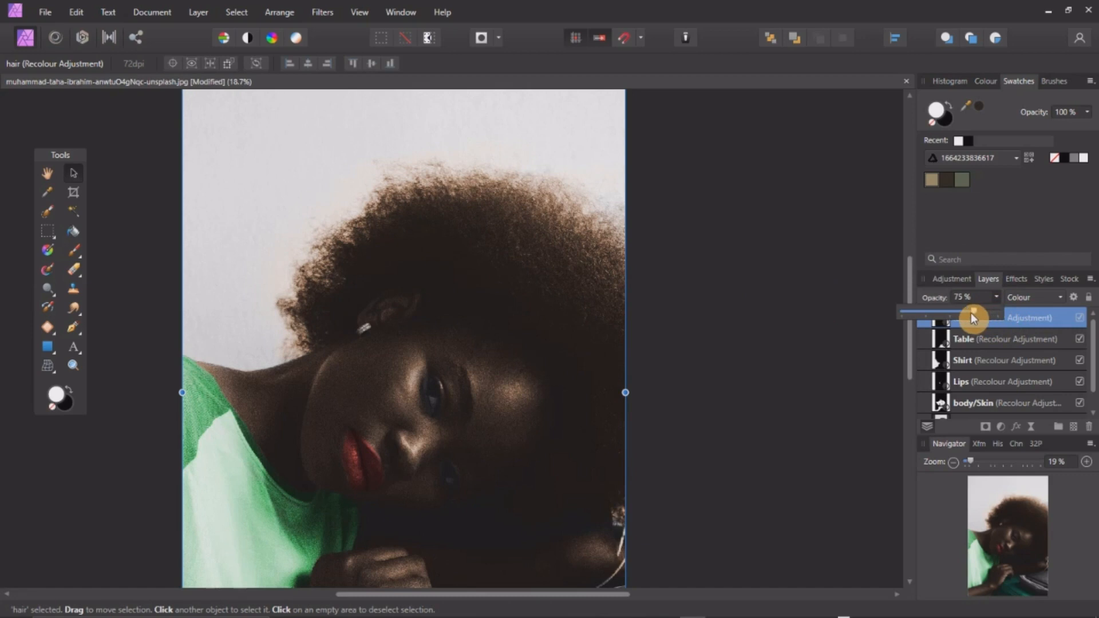
{"action": "left_click", "coordinate": [998, 296]}
{"action": "key", "text": "ctrl+0"}
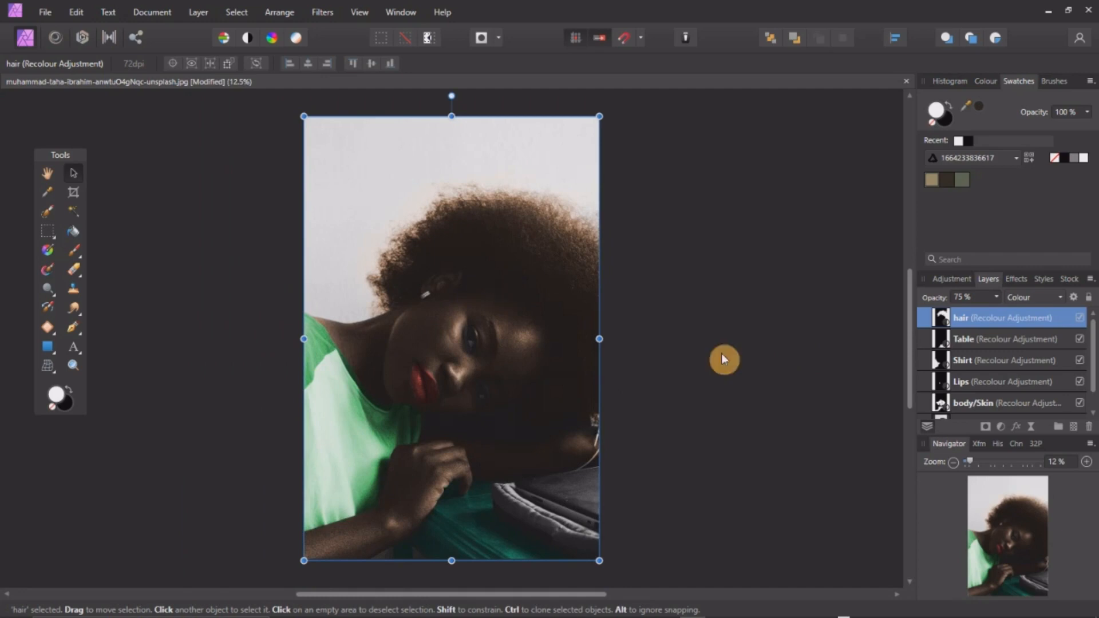
Add a Recolour adjustment with a blue-violet hue of about 258° above the hair adjustment and invert its mask to hide the effect
{"action": "left_click", "coordinate": [1001, 427]}
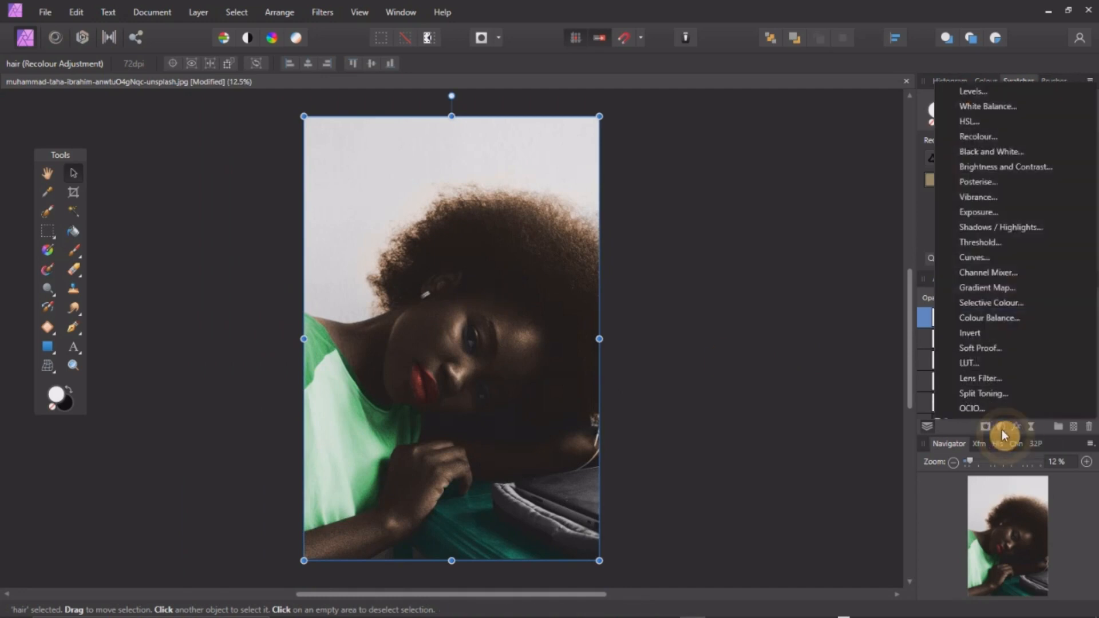
{"action": "left_click", "coordinate": [976, 136]}
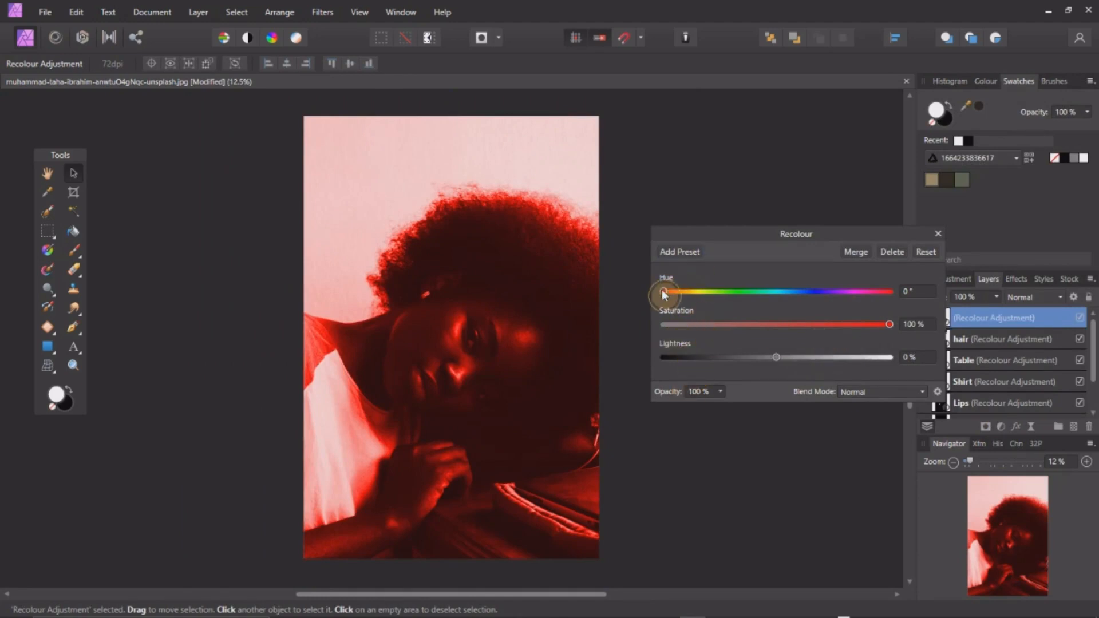
{"action": "left_click_drag", "start_coordinate": [663, 293], "coordinate": [826, 294]}
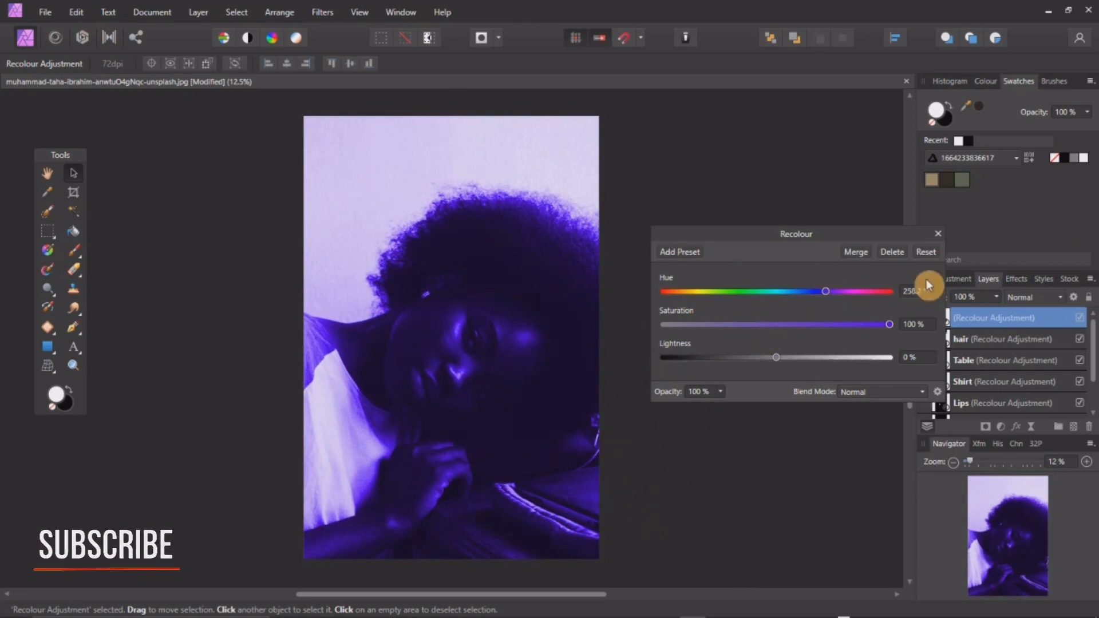
{"action": "left_click", "coordinate": [938, 234]}
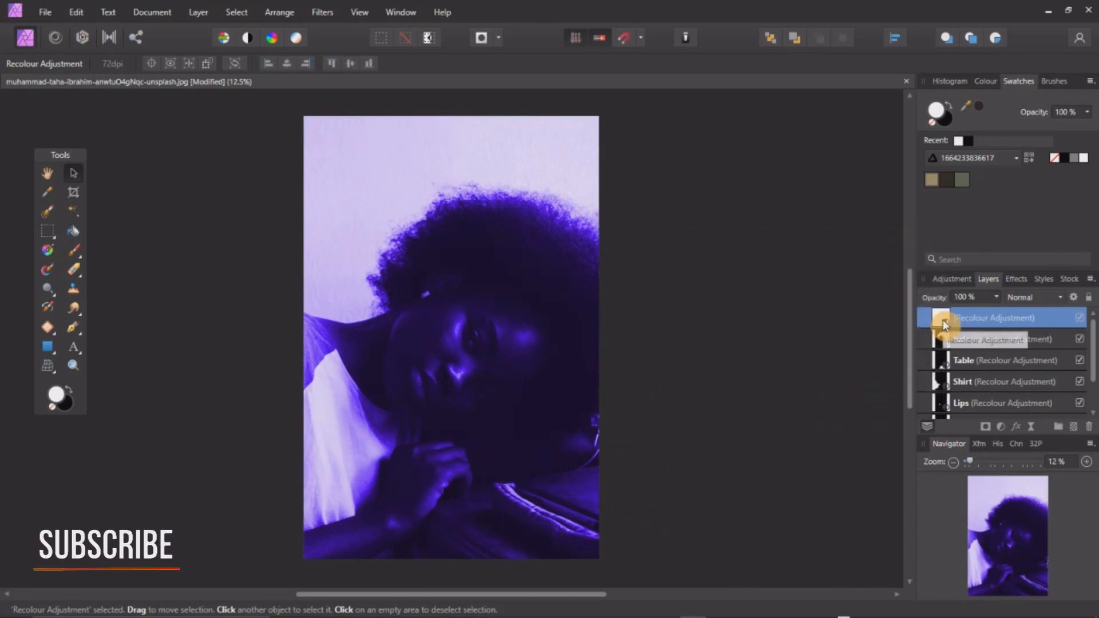
{"action": "key", "text": "ctrl+i"}
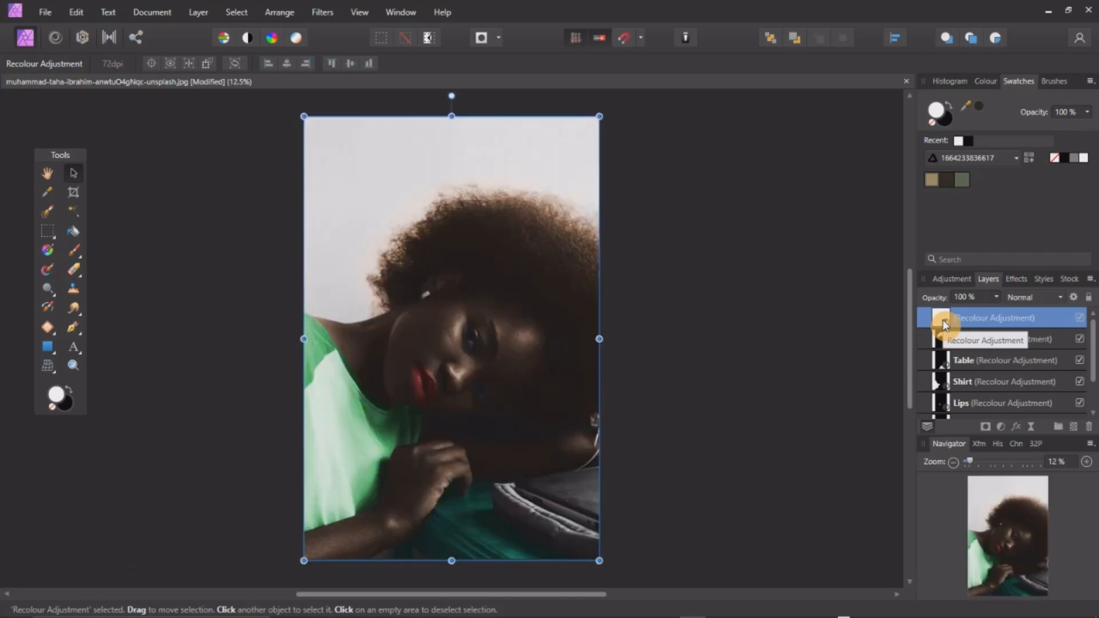
Paint the violet recolour along the padded edge of the case on the table with a 228.4 px brush
{"action": "key", "text": "z"}
{"action": "left_click_drag", "start_coordinate": [512, 506], "coordinate": [718, 566]}
{"action": "key", "text": "space"}
{"action": "left_click_drag", "start_coordinate": [571, 490], "coordinate": [603, 223]}
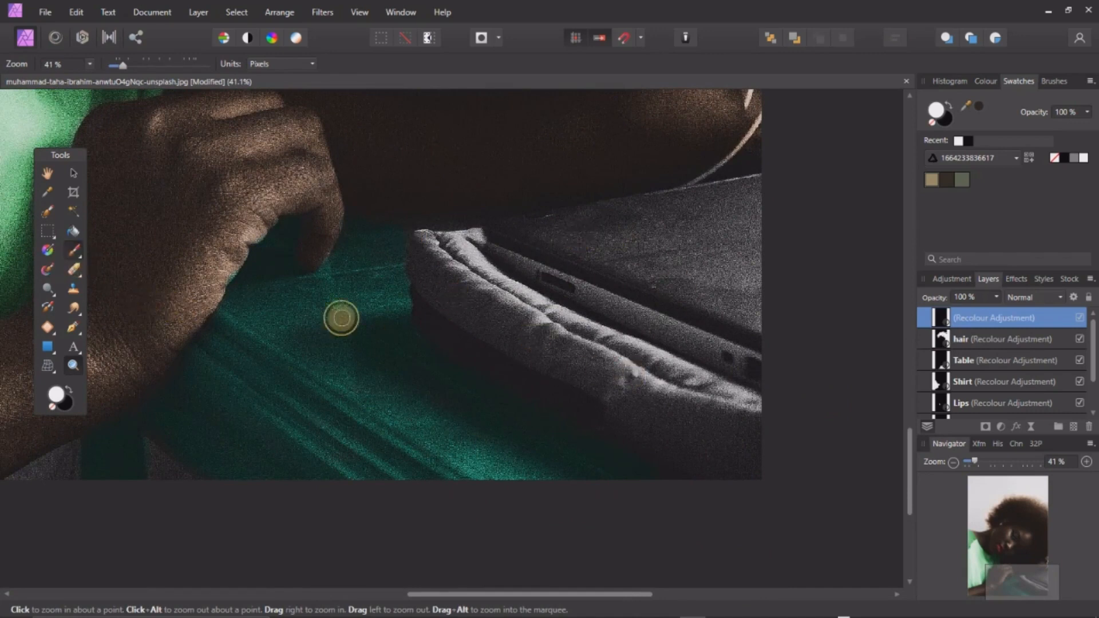
{"action": "key", "text": "b"}
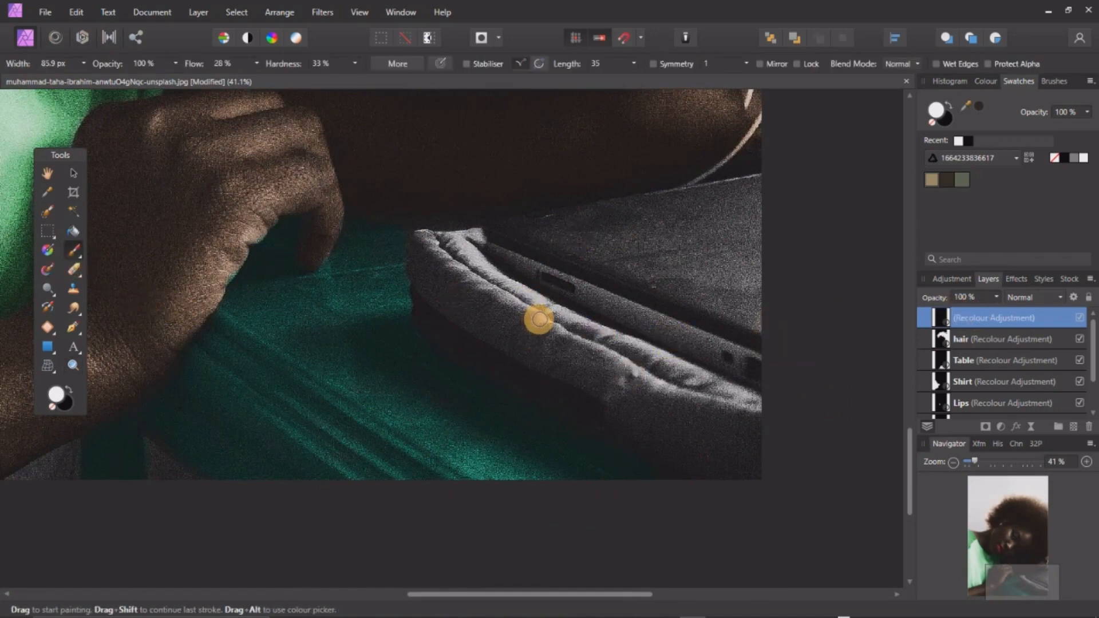
{"action": "key", "text": "]"}
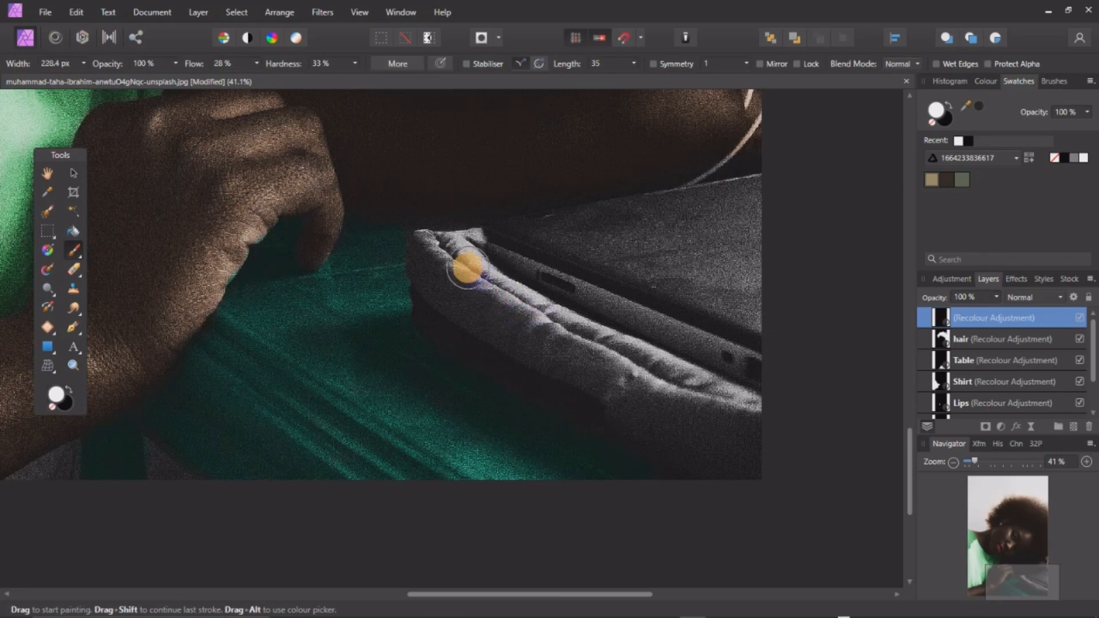
{"action": "mouse_move", "coordinate": [452, 245]}
{"action": "left_mouse_down"}
{"action": "mouse_move", "coordinate": [549, 335]}
{"action": "mouse_move", "coordinate": [645, 363]}
{"action": "mouse_move", "coordinate": [623, 348]}
{"action": "mouse_move", "coordinate": [742, 411]}
{"action": "mouse_move", "coordinate": [754, 464]}
{"action": "mouse_move", "coordinate": [691, 450]}
{"action": "mouse_move", "coordinate": [607, 401]}
{"action": "mouse_move", "coordinate": [692, 451]}
{"action": "mouse_move", "coordinate": [732, 463]}
{"action": "mouse_move", "coordinate": [564, 362]}
{"action": "mouse_move", "coordinate": [605, 414]}
{"action": "left_mouse_up"}
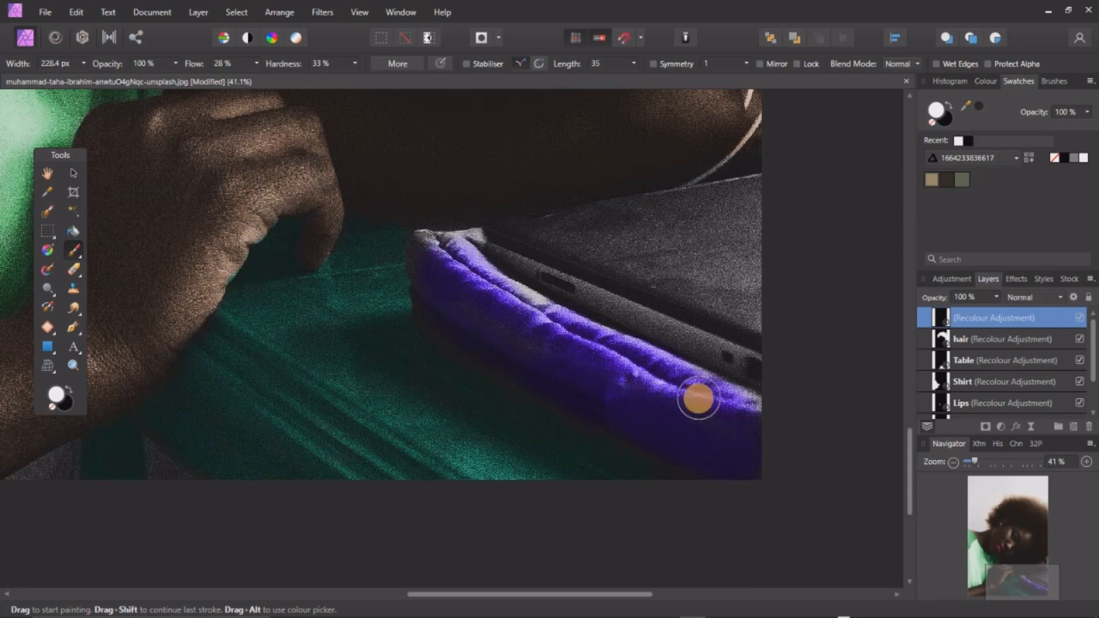
Fill in the uncoloured upper corner and seam of the padded edge using a finer 71.6 px brush
{"action": "scroll", "coordinate": [458, 243], "scroll_direction": "up", "scroll_amount": 3}
{"action": "key", "text": "["}
{"action": "key", "text": "["}
{"action": "key", "text": "["}
{"action": "key", "text": "["}
{"action": "key", "text": "["}
{"action": "key", "text": "["}
{"action": "key", "text": "["}
{"action": "key", "text": "["}
{"action": "scroll", "coordinate": [425, 223], "scroll_direction": "down", "scroll_amount": 3}
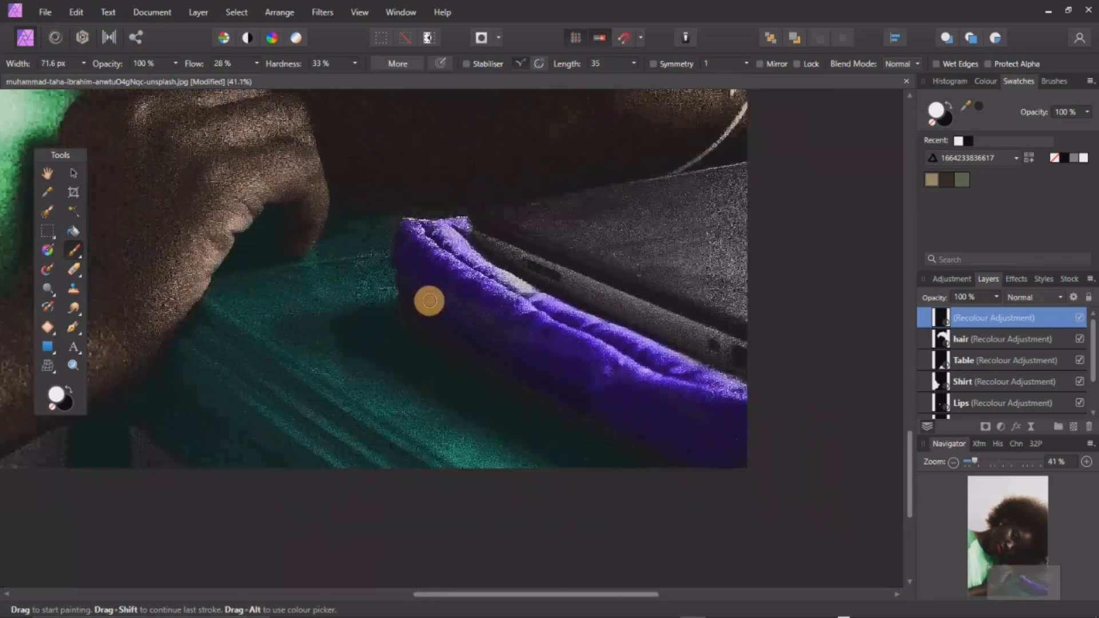
Extend the violet mask over the dark underside of the padded edge where it meets the table
{"action": "scroll", "coordinate": [429, 299], "scroll_direction": "up", "scroll_amount": 2}
{"action": "mouse_move", "coordinate": [390, 297]}
{"action": "left_mouse_down"}
{"action": "mouse_move", "coordinate": [406, 334]}
{"action": "mouse_move", "coordinate": [458, 372]}
{"action": "left_mouse_up"}
{"action": "scroll", "coordinate": [446, 226], "scroll_direction": "down", "scroll_amount": 2}
{"action": "scroll", "coordinate": [533, 346], "scroll_direction": "up", "scroll_amount": 2}
{"action": "mouse_move", "coordinate": [778, 491]}
{"action": "left_mouse_down"}
{"action": "mouse_move", "coordinate": [466, 324]}
{"action": "mouse_move", "coordinate": [685, 436]}
{"action": "mouse_move", "coordinate": [346, 198]}
{"action": "mouse_move", "coordinate": [791, 417]}
{"action": "left_mouse_up"}
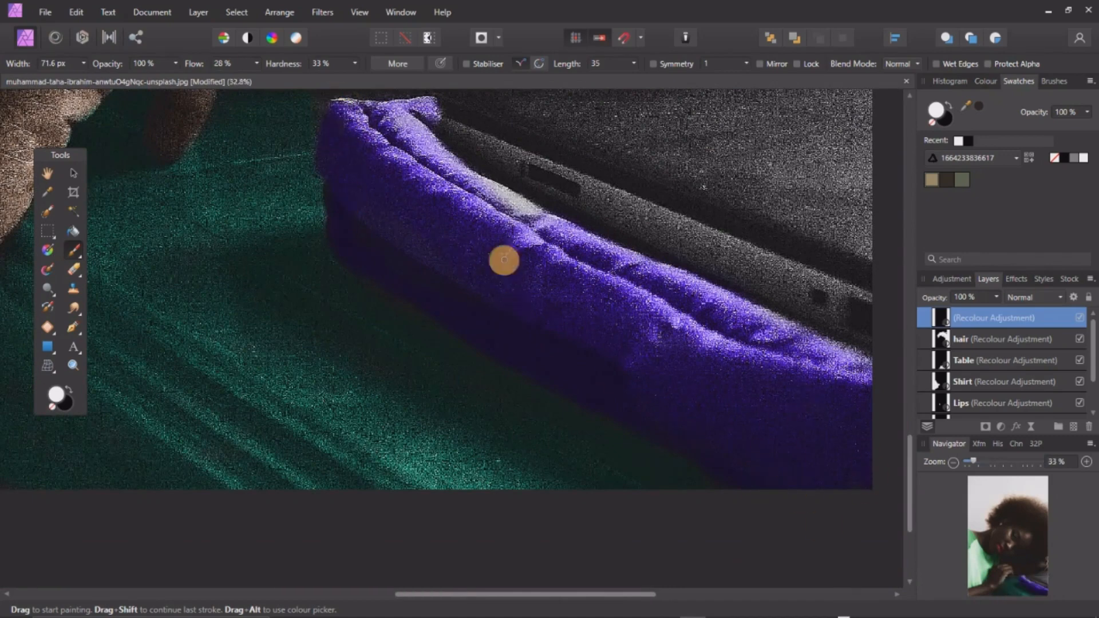
{"action": "scroll", "coordinate": [492, 240], "scroll_direction": "down", "scroll_amount": 5}
{"action": "scroll", "coordinate": [635, 226], "scroll_direction": "up", "scroll_amount": 1}
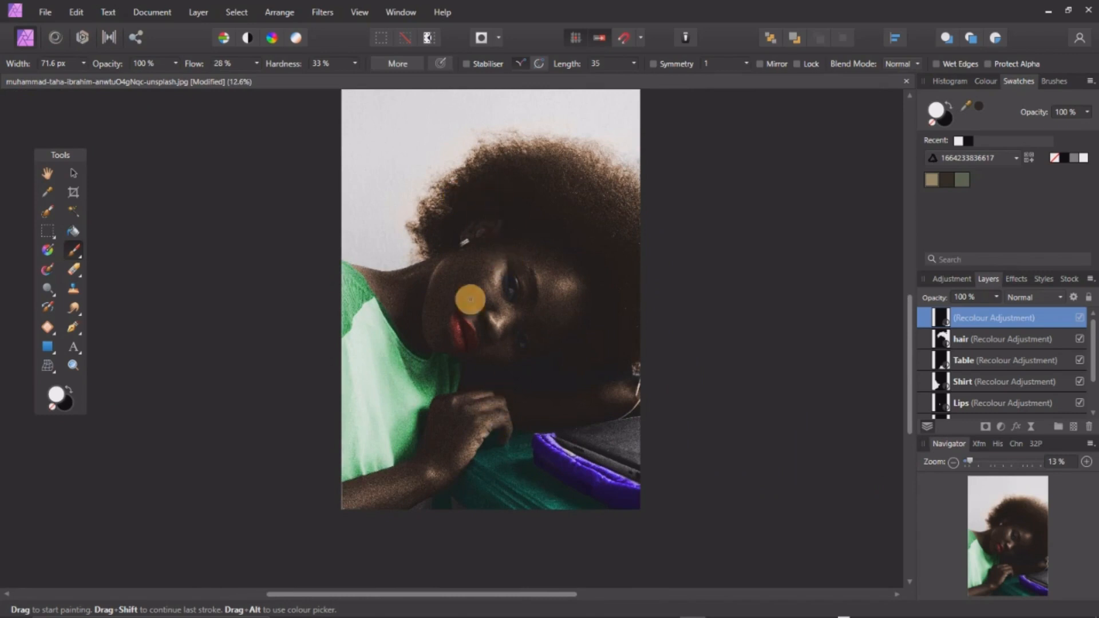
{"action": "scroll", "coordinate": [503, 193], "scroll_direction": "down", "scroll_amount": 2}
{"action": "scroll", "coordinate": [504, 196], "scroll_direction": "up", "scroll_amount": 1}
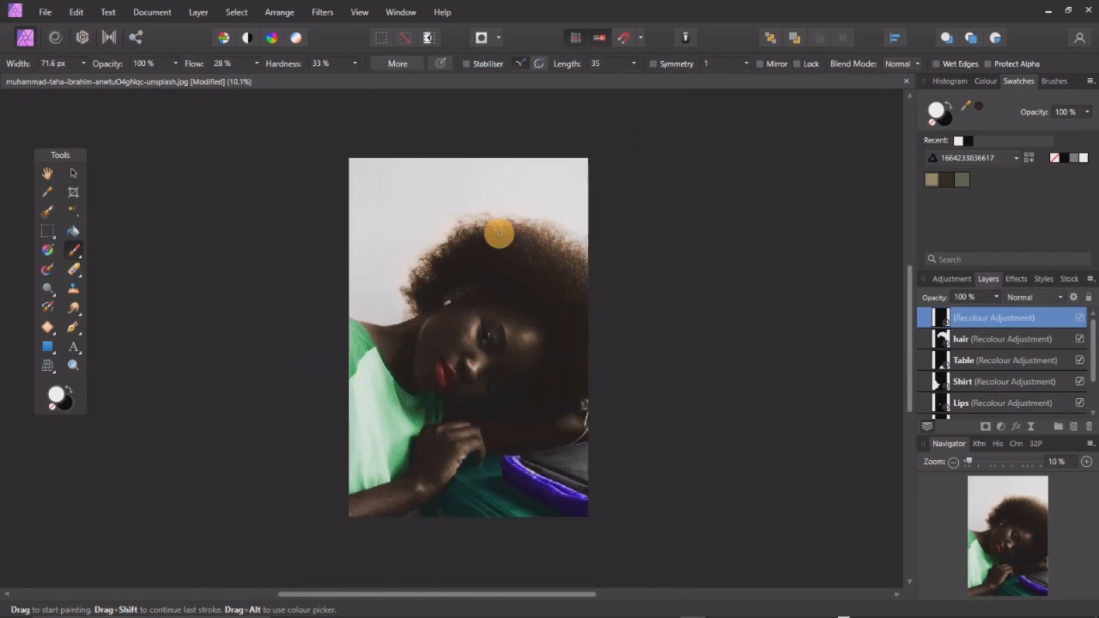
{"action": "scroll", "coordinate": [499, 233], "scroll_direction": "up", "scroll_amount": 1}
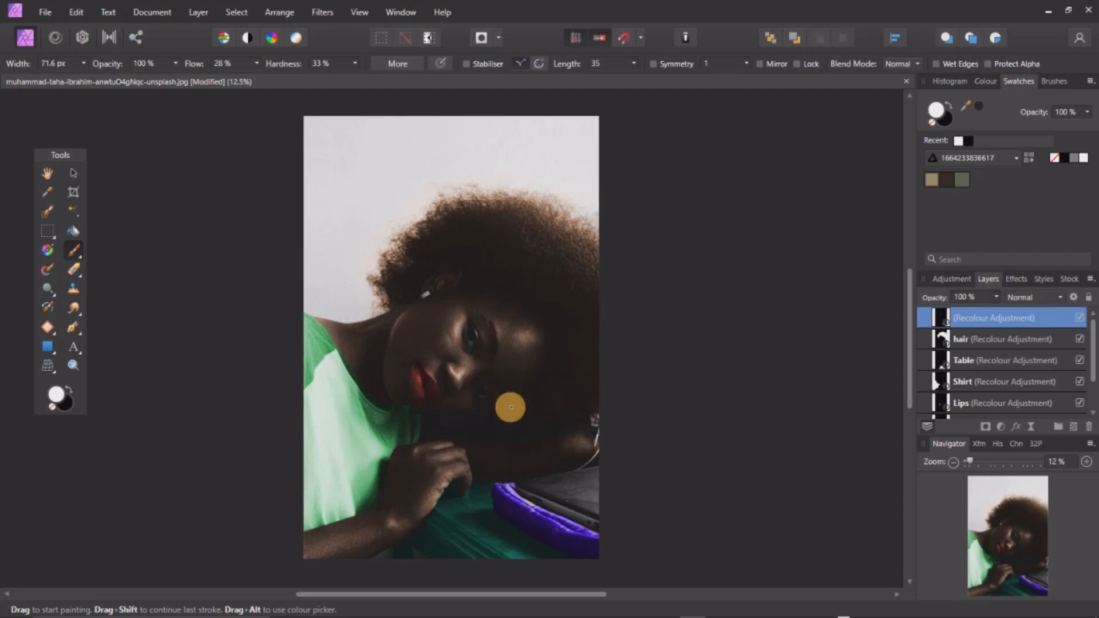
Select the body/Skin adjustment and paint its mask over the uncoloured skin around the edges of both eyes with a 71.6 px brush
{"action": "key", "text": "z"}
{"action": "left_click_drag", "start_coordinate": [497, 370], "coordinate": [603, 451]}
{"action": "left_click_drag", "start_coordinate": [449, 361], "coordinate": [483, 215]}
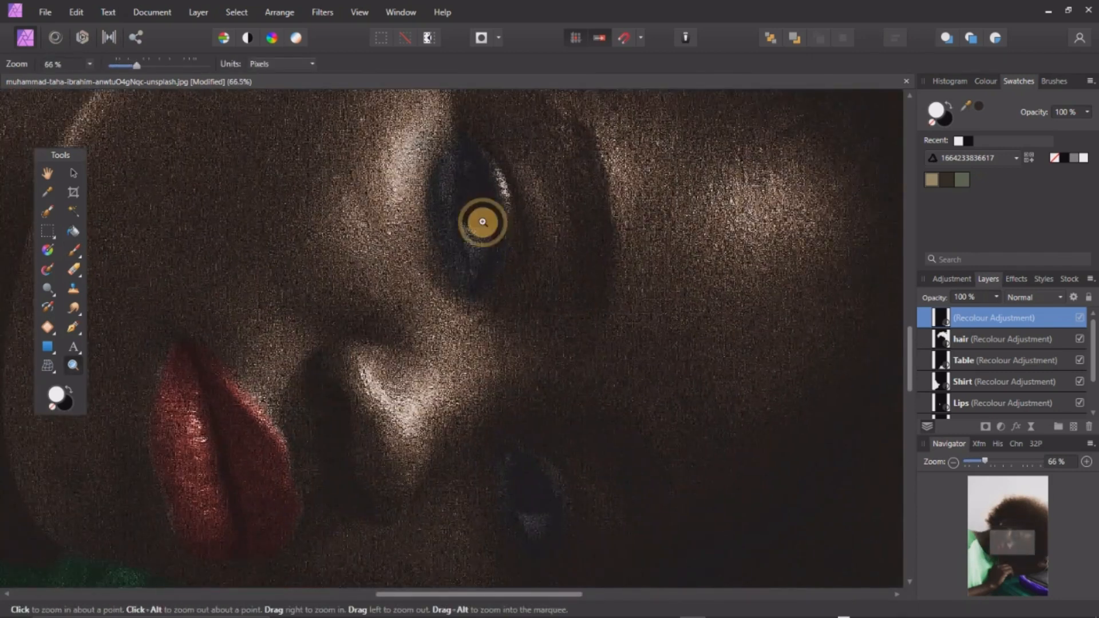
{"action": "left_click", "coordinate": [73, 173]}
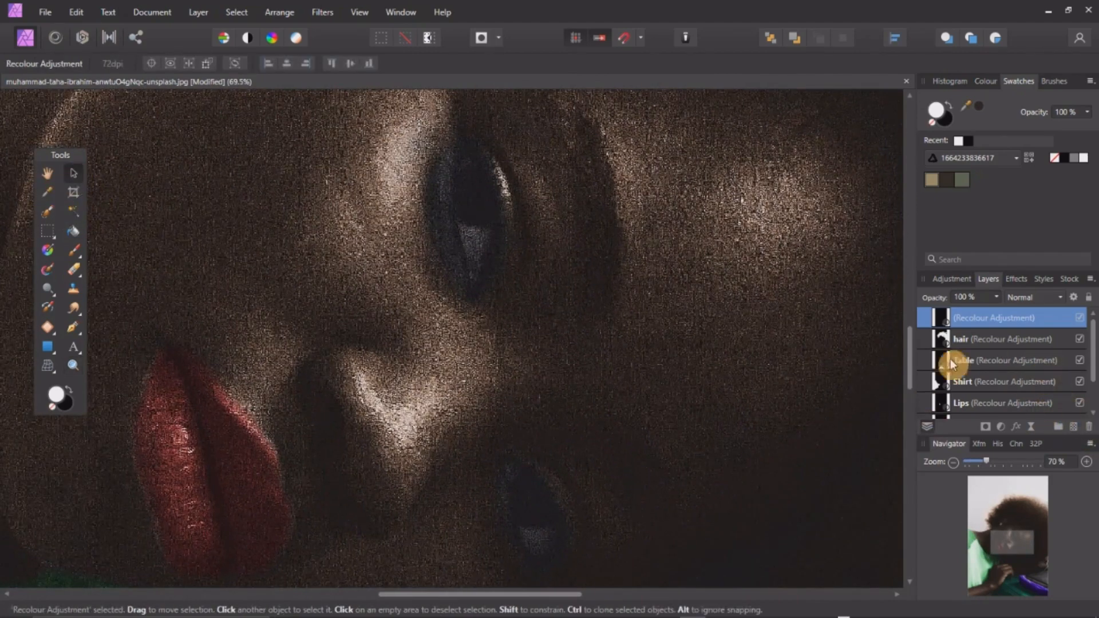
{"action": "scroll", "coordinate": [1000, 366], "scroll_direction": "down", "scroll_amount": 2}
{"action": "left_click", "coordinate": [982, 382]}
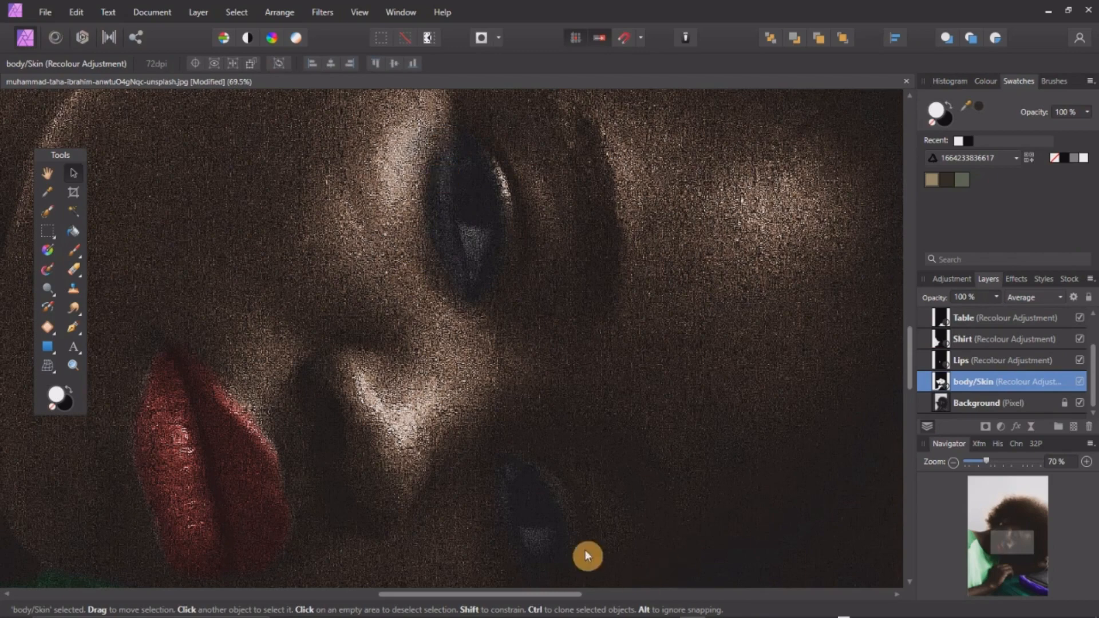
{"action": "left_click", "coordinate": [73, 250]}
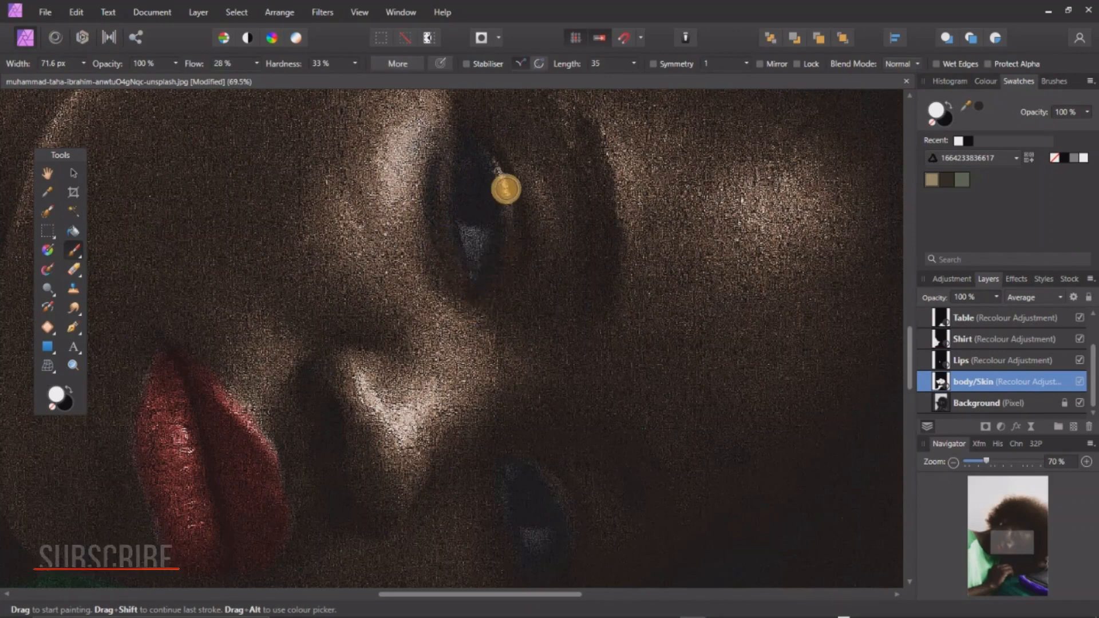
{"action": "left_click_drag", "start_coordinate": [540, 466], "coordinate": [514, 289]}
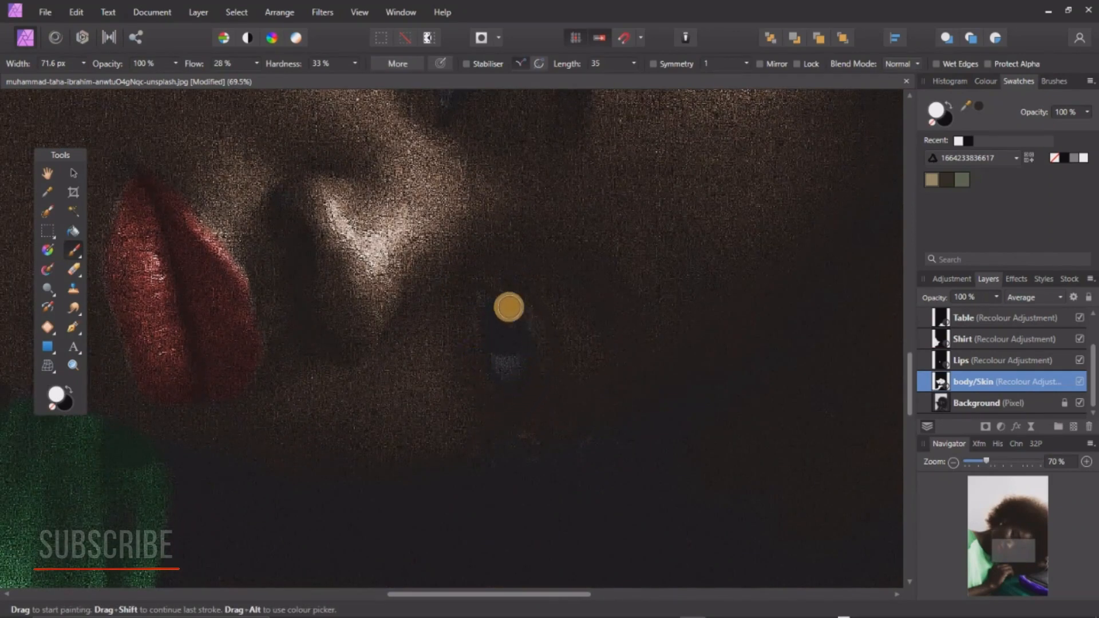
{"action": "scroll", "coordinate": [507, 309], "scroll_direction": "down", "scroll_amount": 10}
{"action": "scroll", "coordinate": [498, 187], "scroll_direction": "up", "scroll_amount": 3}
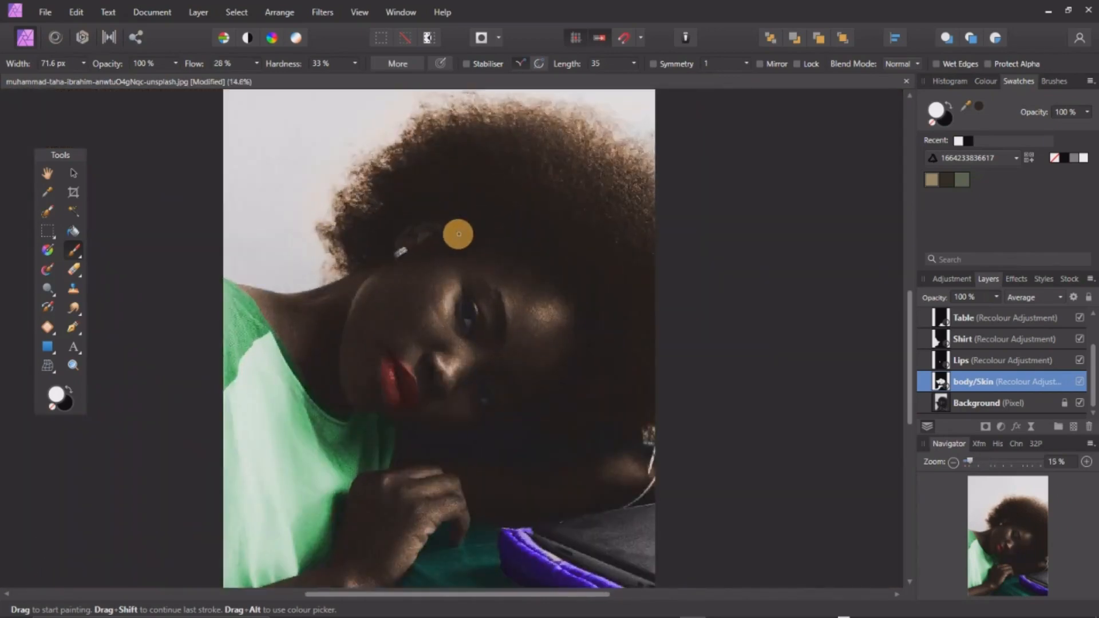
{"action": "scroll", "coordinate": [454, 233], "scroll_direction": "down", "scroll_amount": 3}
{"action": "scroll", "coordinate": [457, 202], "scroll_direction": "up", "scroll_amount": 1}
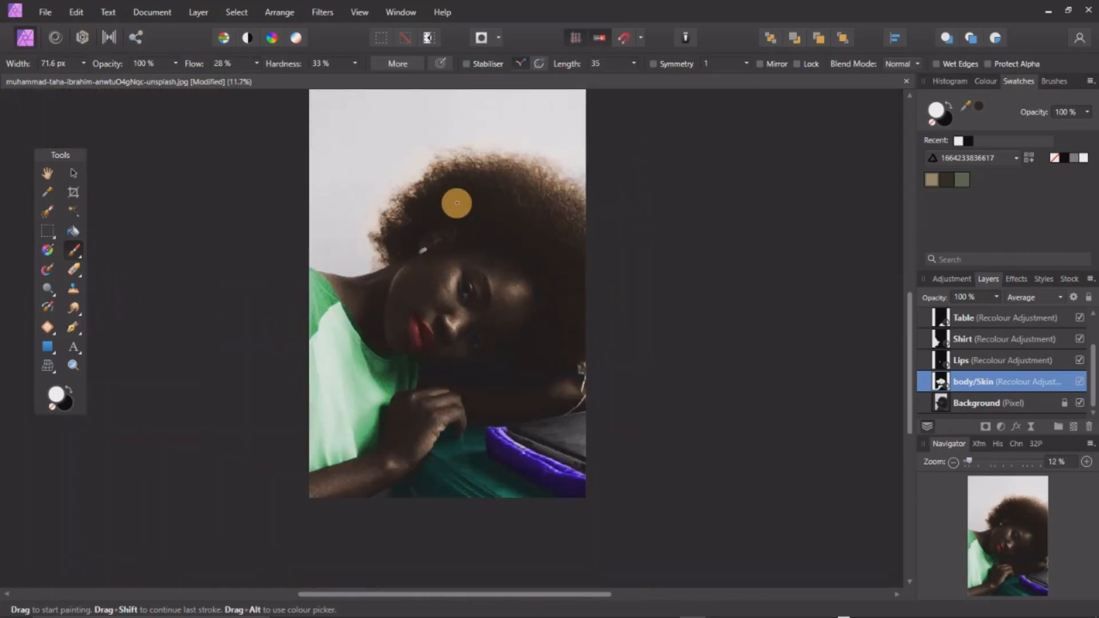
{"action": "scroll", "coordinate": [457, 202], "scroll_direction": "up", "scroll_amount": 1}
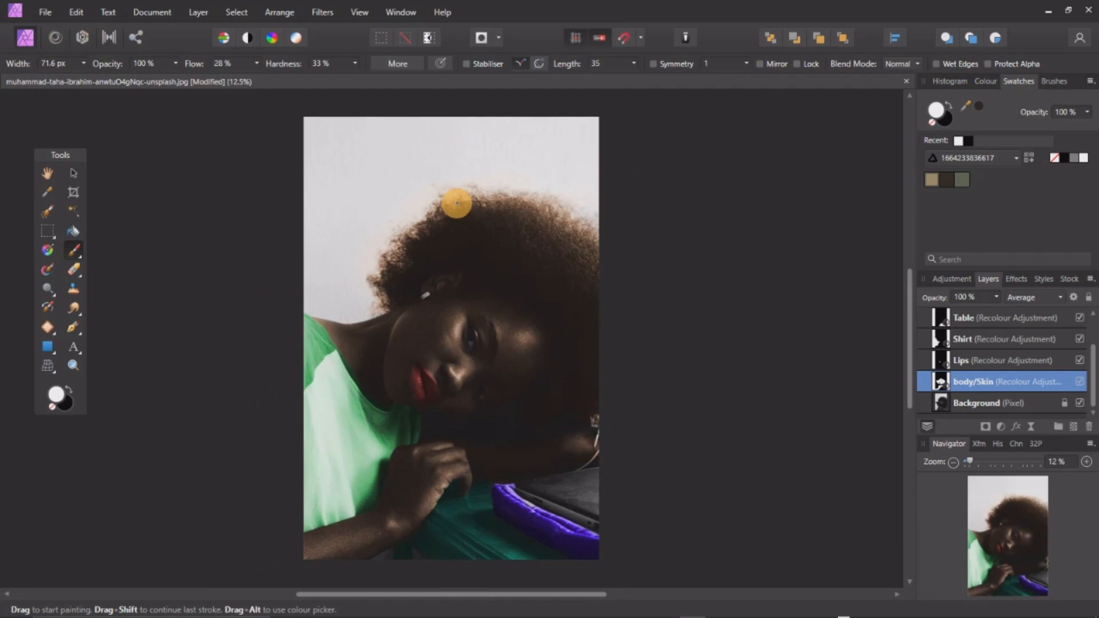